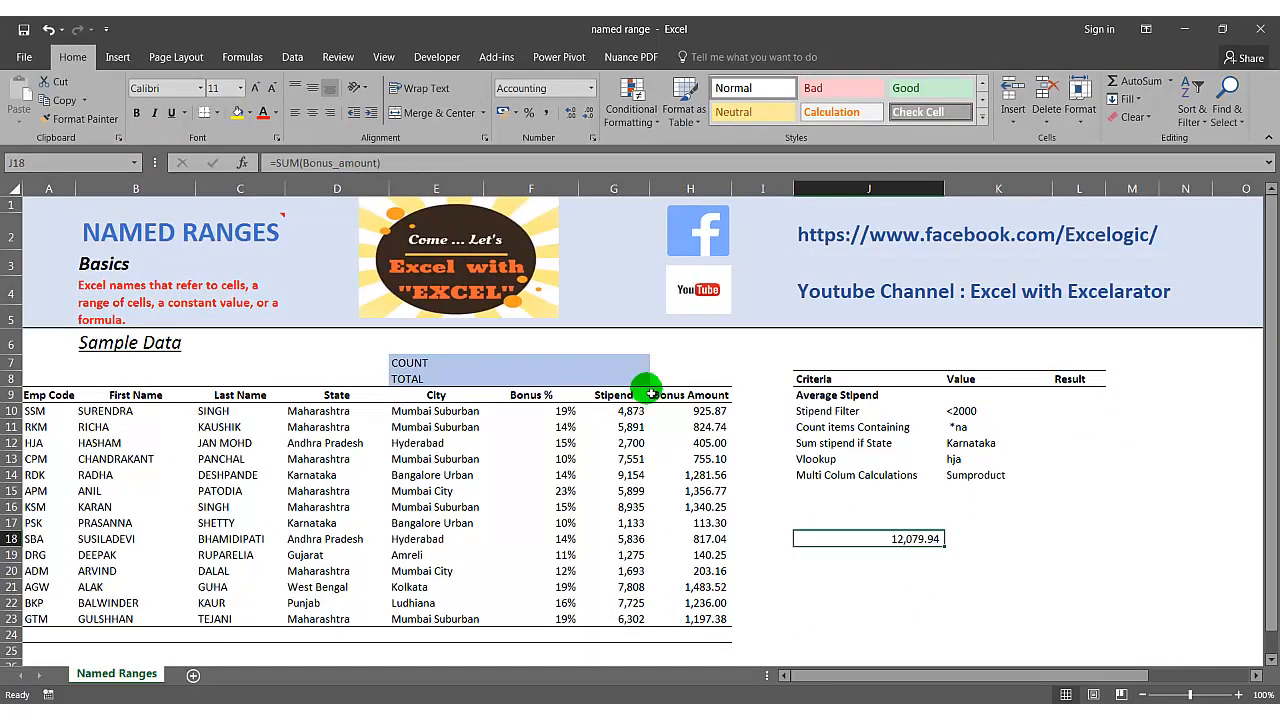
# Clear the SUM formula from cell J18
pyautogui.press('Delete')
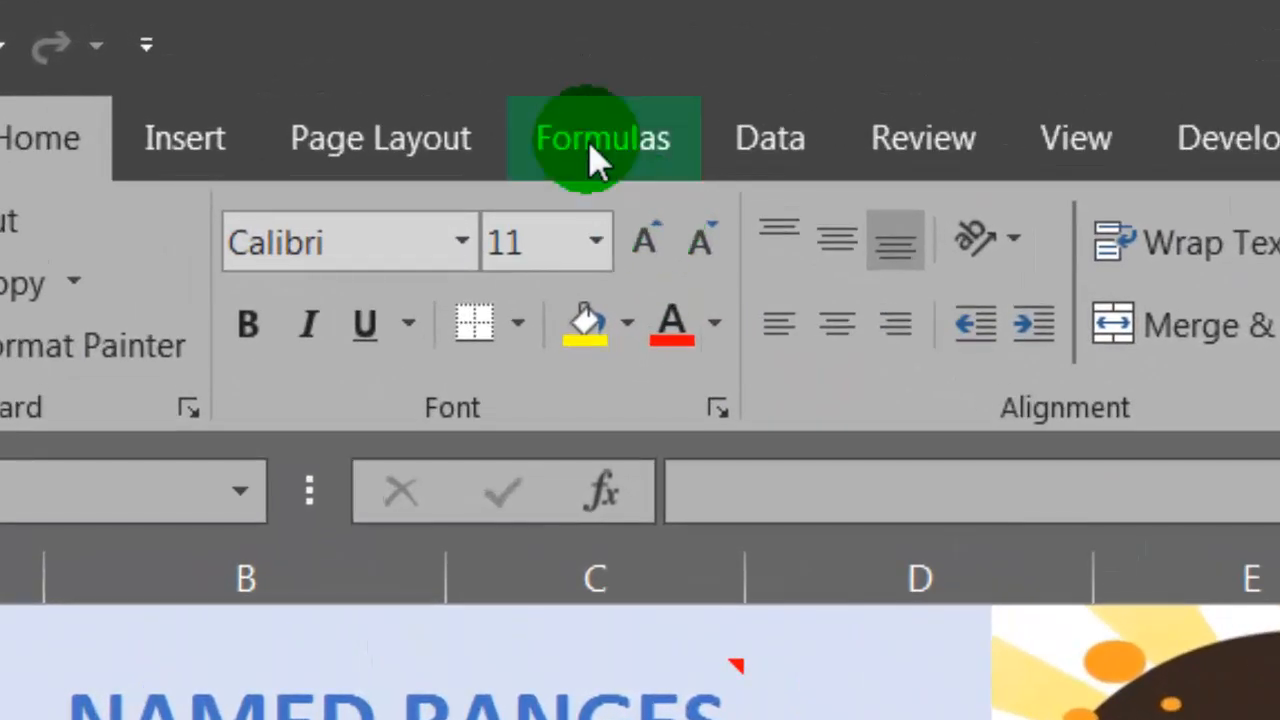
pyautogui.click(590, 160)
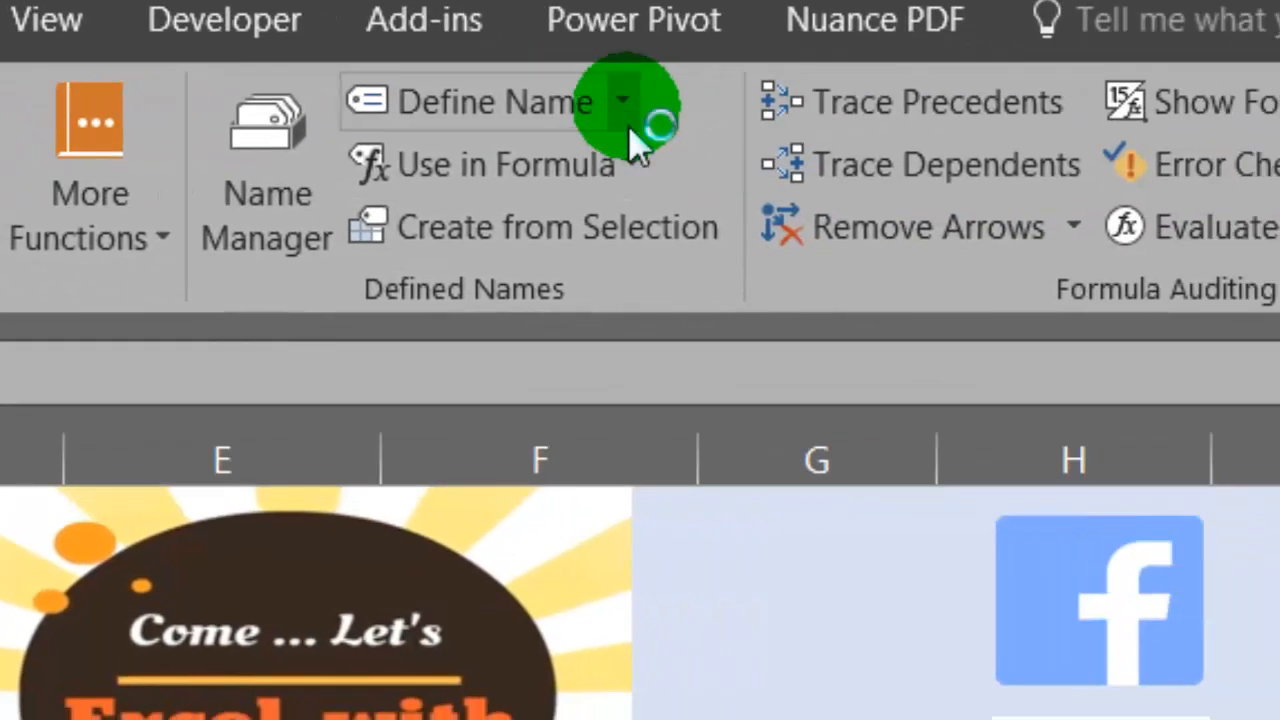
pyautogui.click(628, 107)
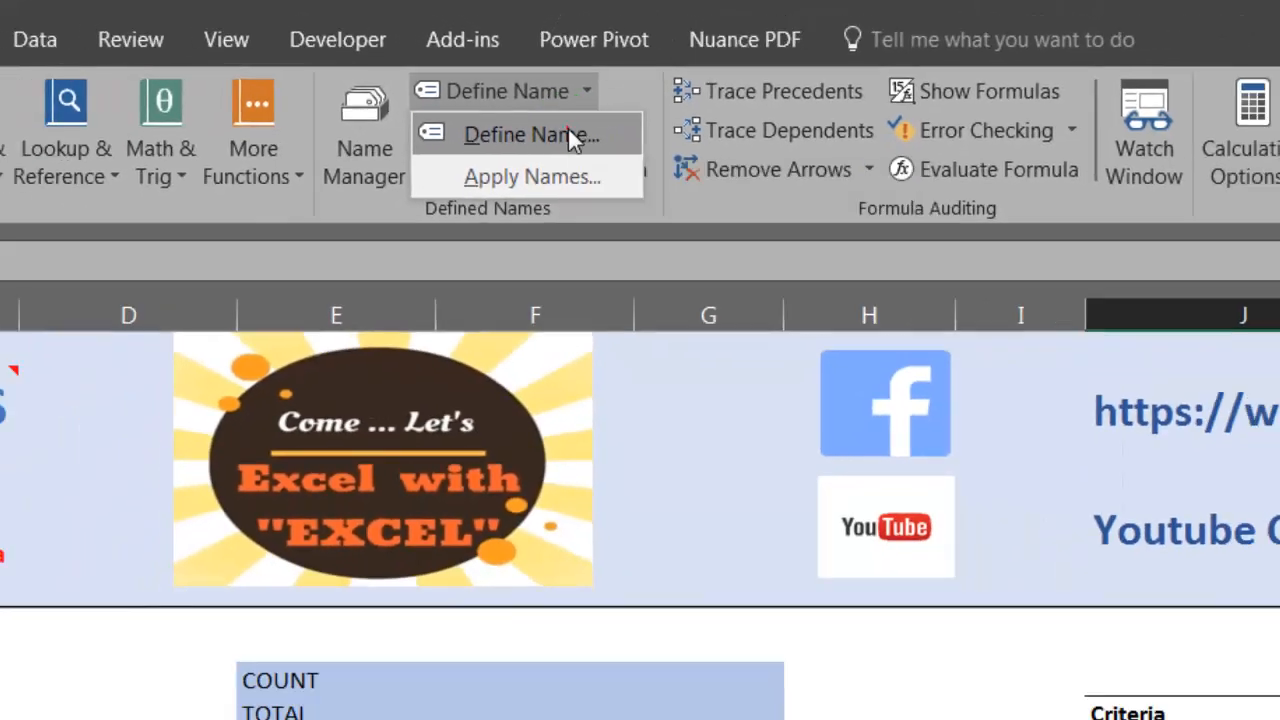
pyautogui.click(594, 170)
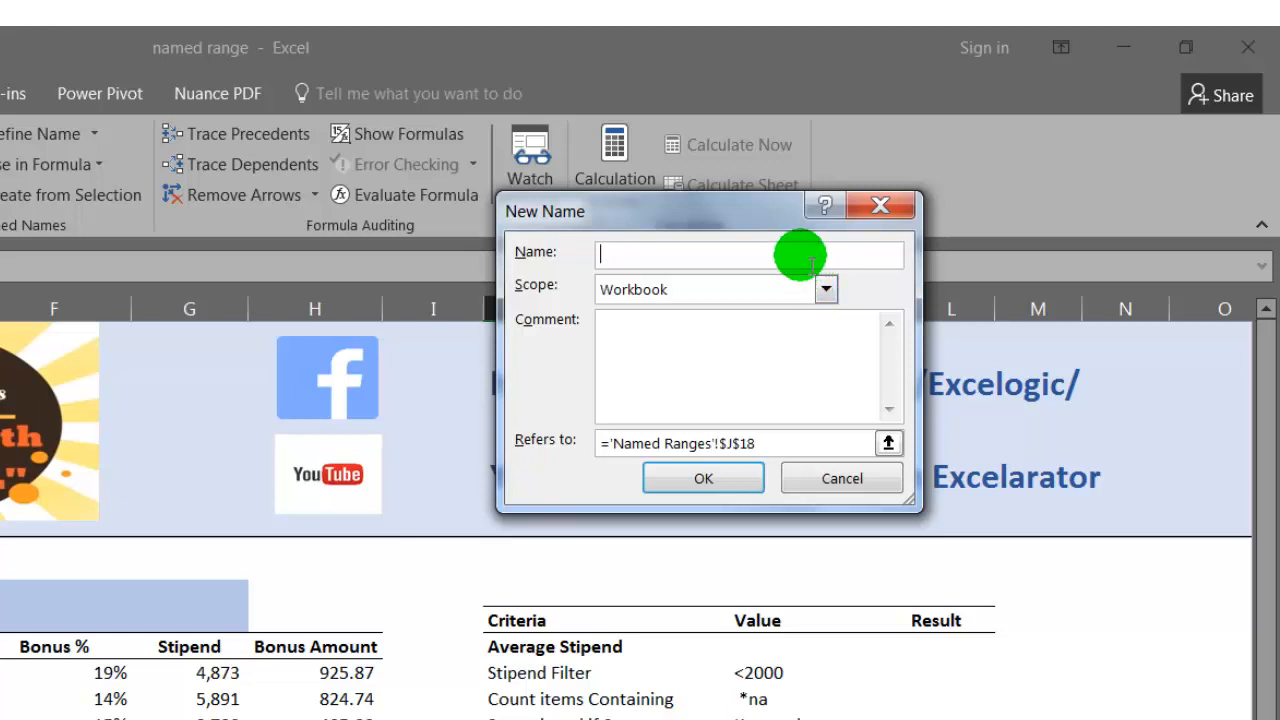
pyautogui.click(809, 259)
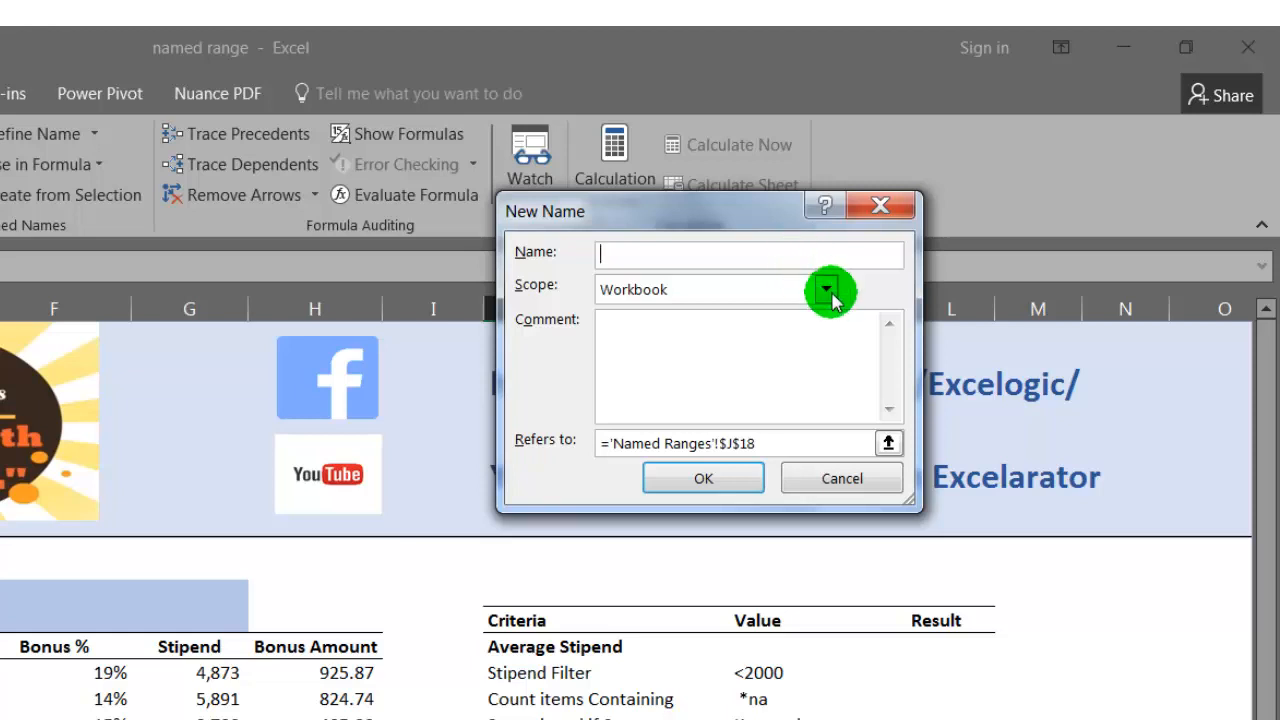
pyautogui.click(826, 289)
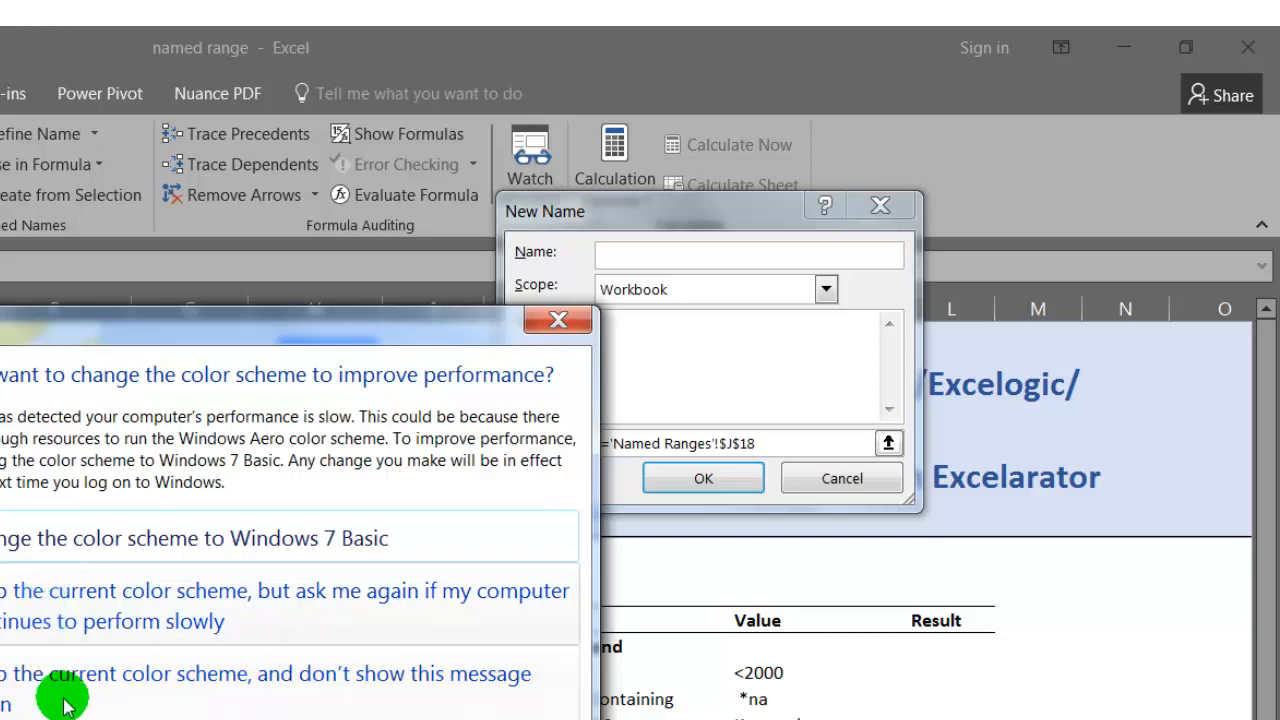
pyautogui.click(105, 621)
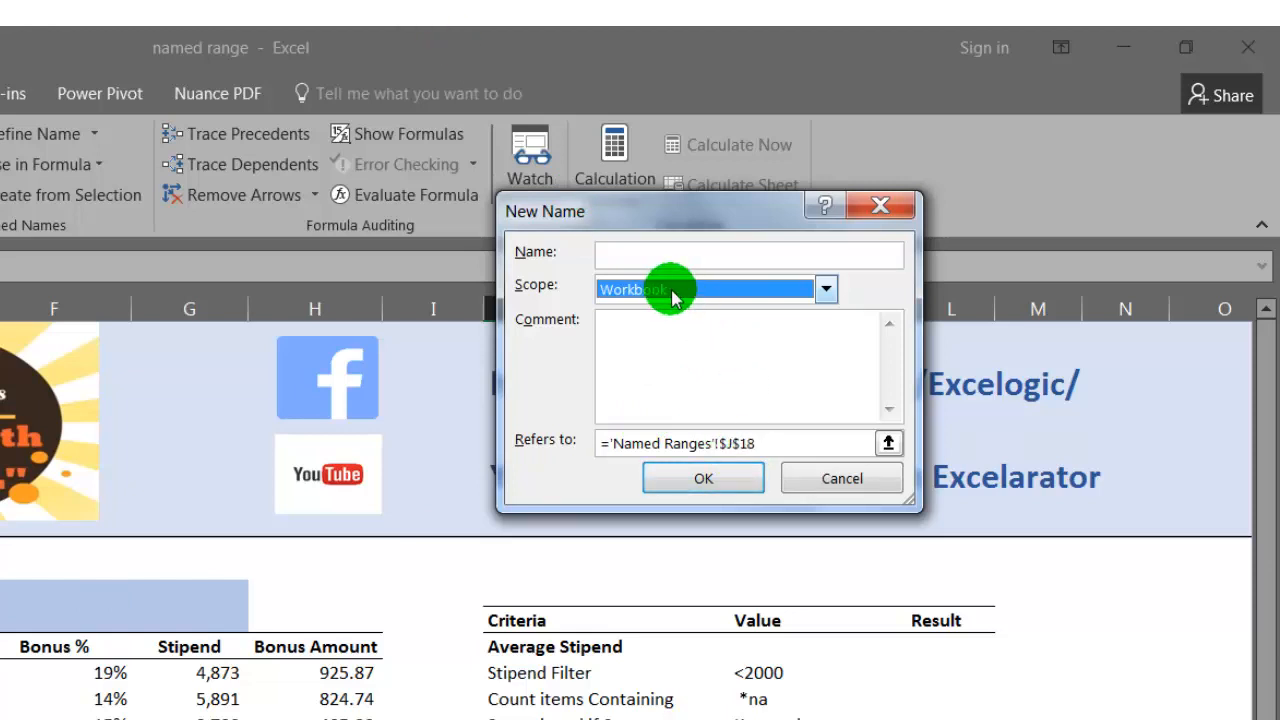
pyautogui.click(700, 366)
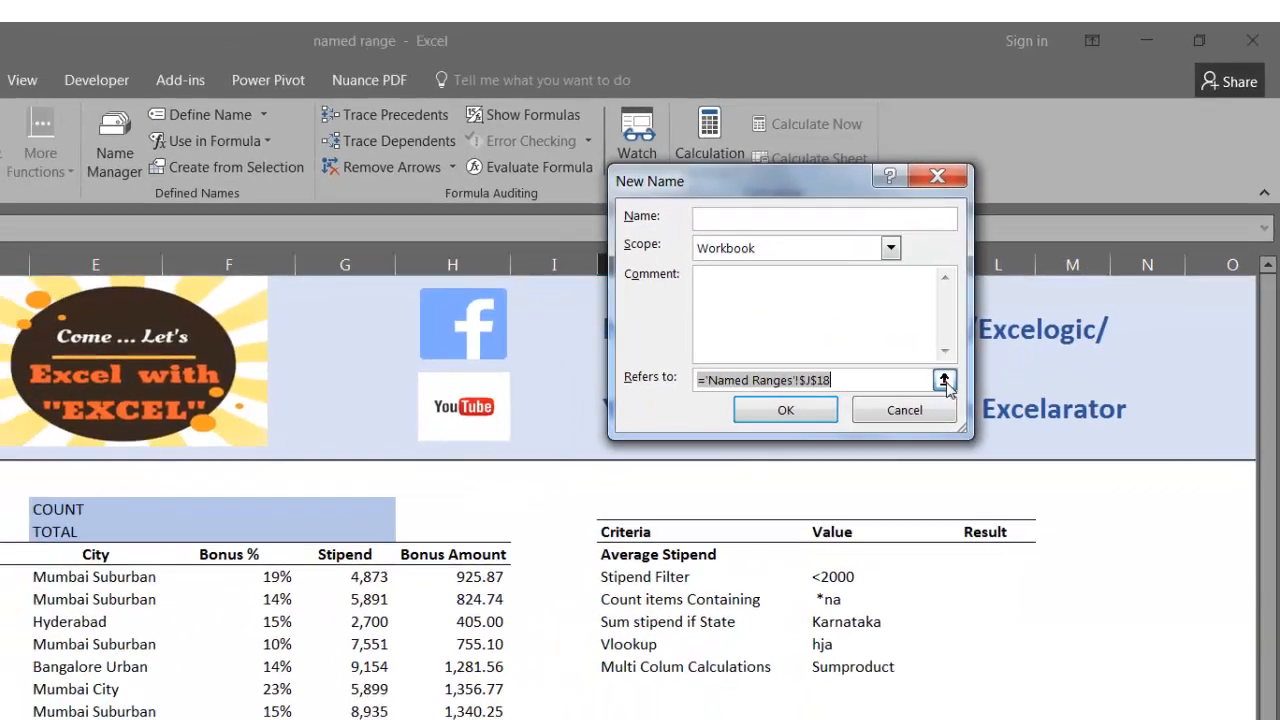
pyautogui.click(888, 445)
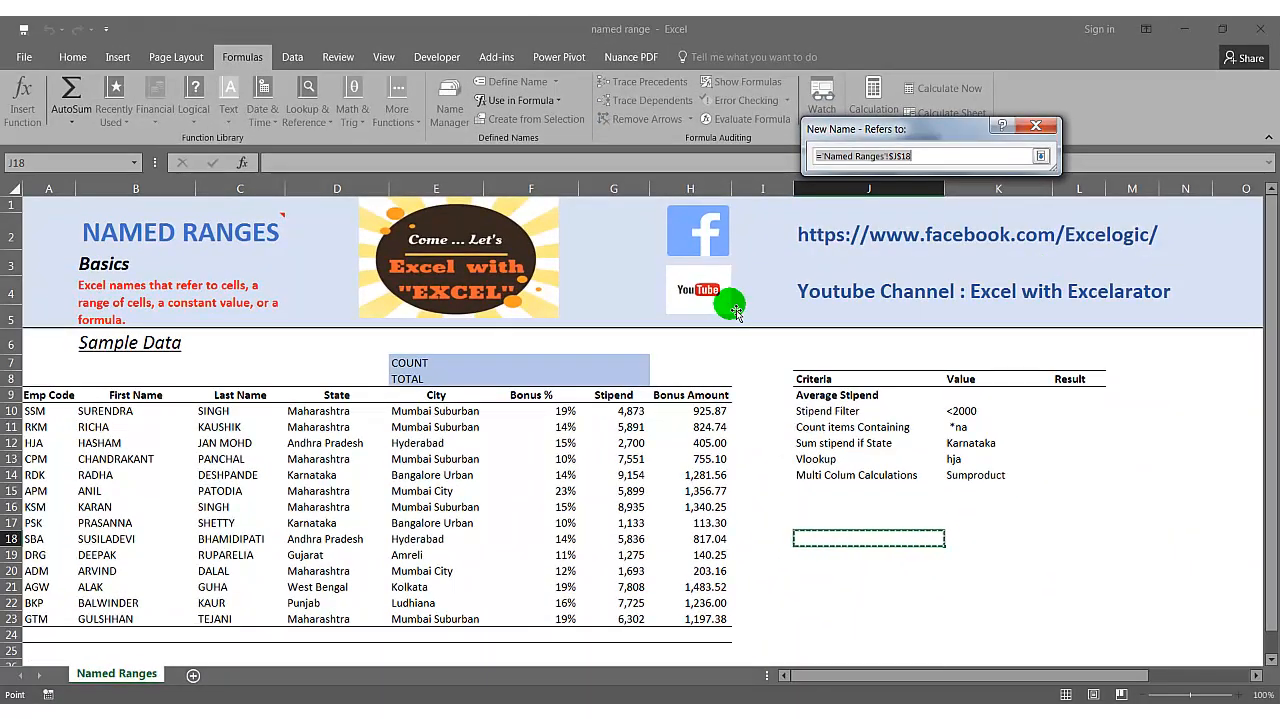
pyautogui.moveTo(565, 411)
pyautogui.mouseDown()
pyautogui.moveTo(567, 638)
pyautogui.moveTo(572, 620)
pyautogui.mouseUp()
pyautogui.press('Escape')
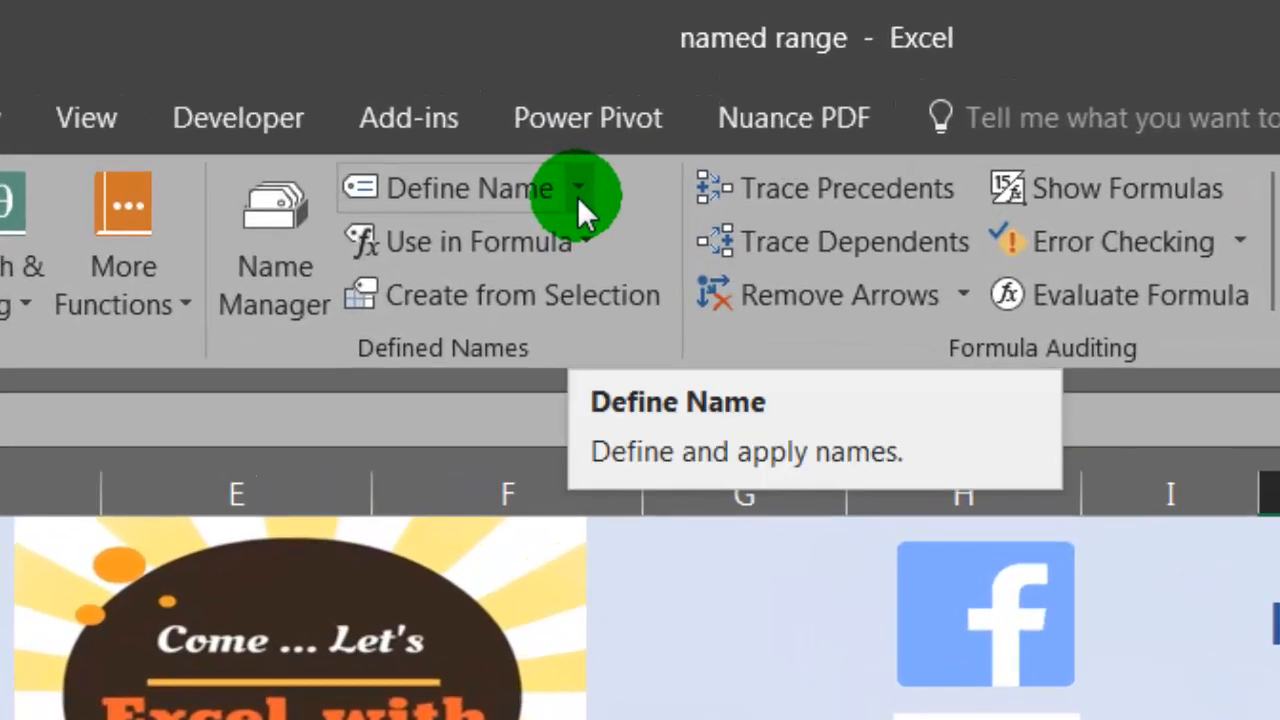
# Define the name state for the State column entries D10:D23, with the comment "Names of States in table"
pyautogui.click(578, 196)
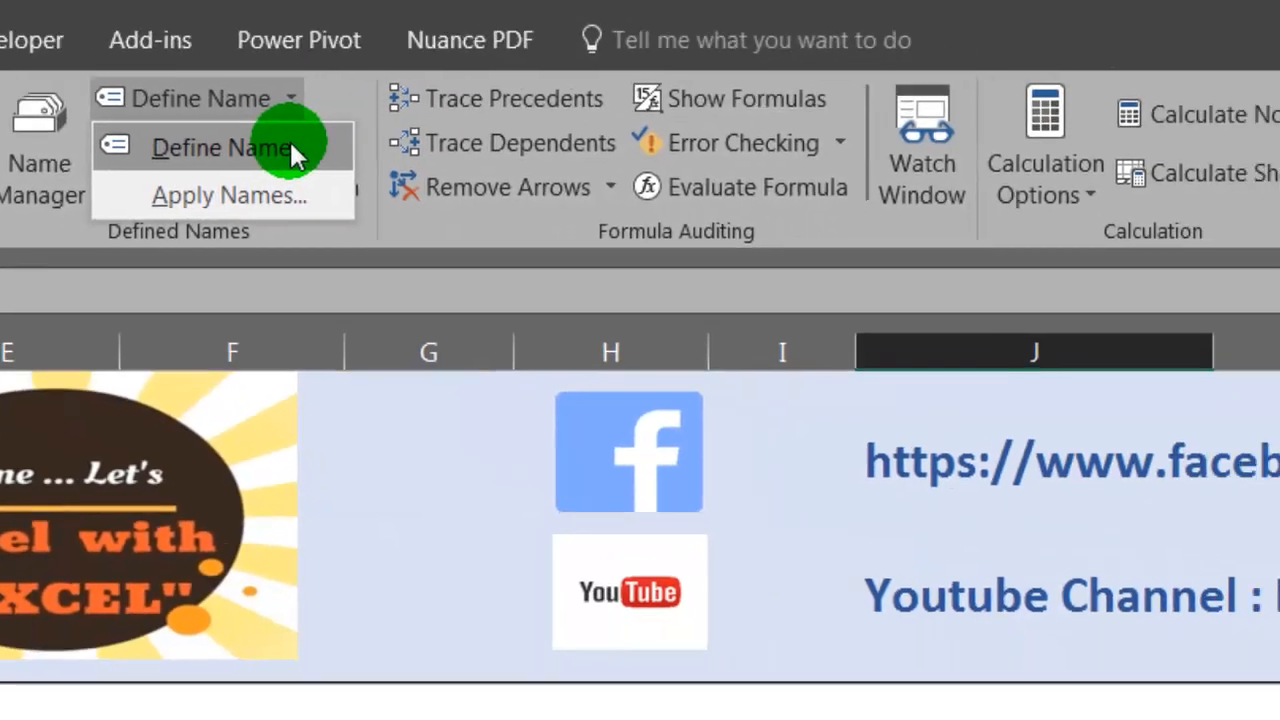
pyautogui.click(289, 145)
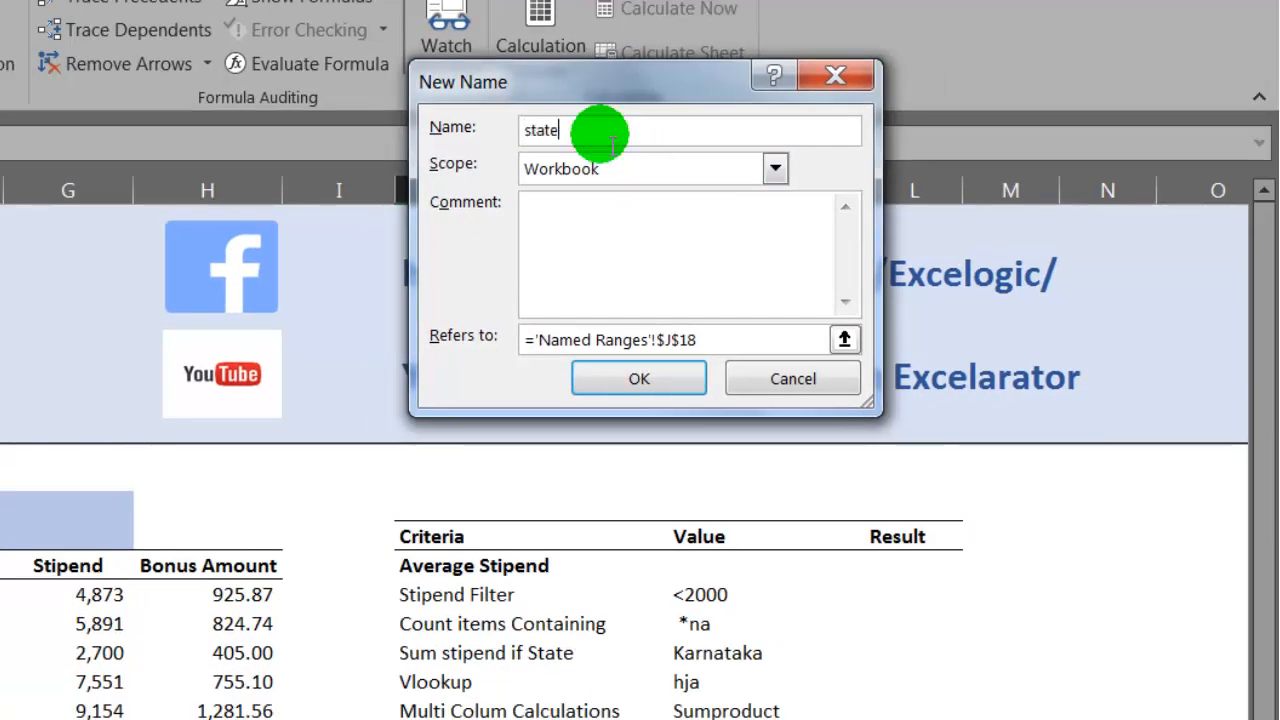
pyautogui.click(634, 256)
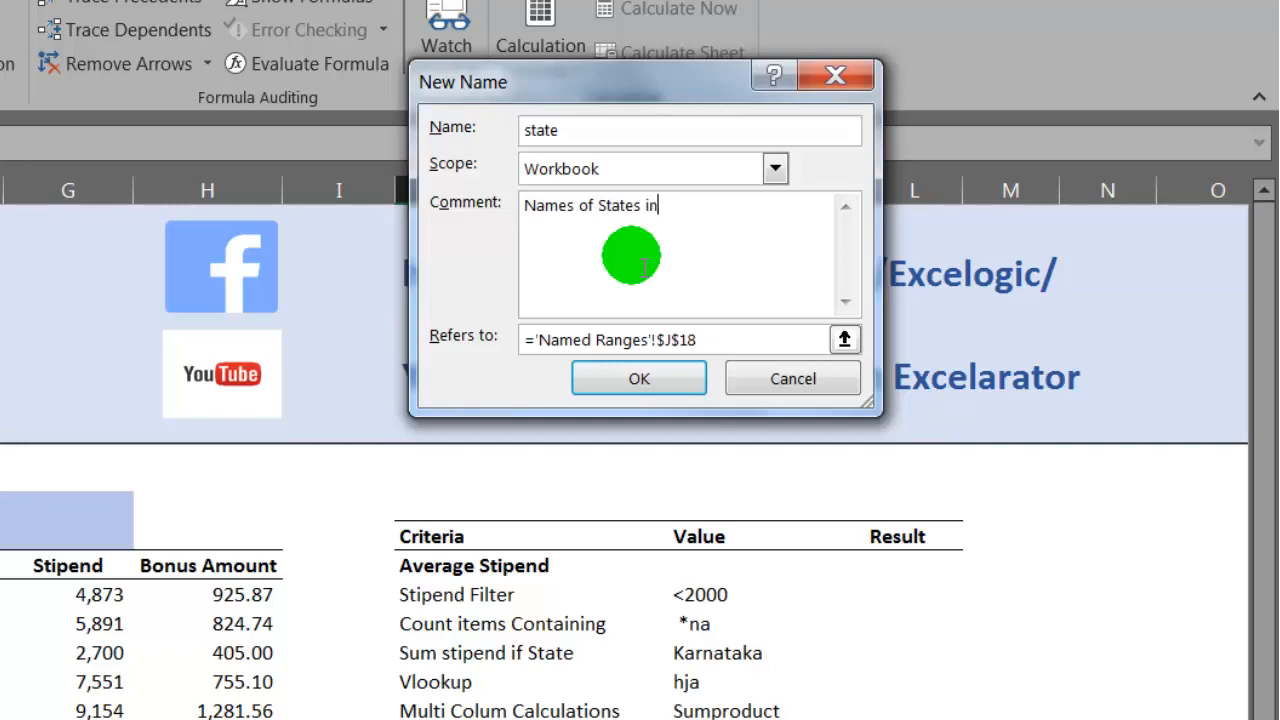
pyautogui.write('e')
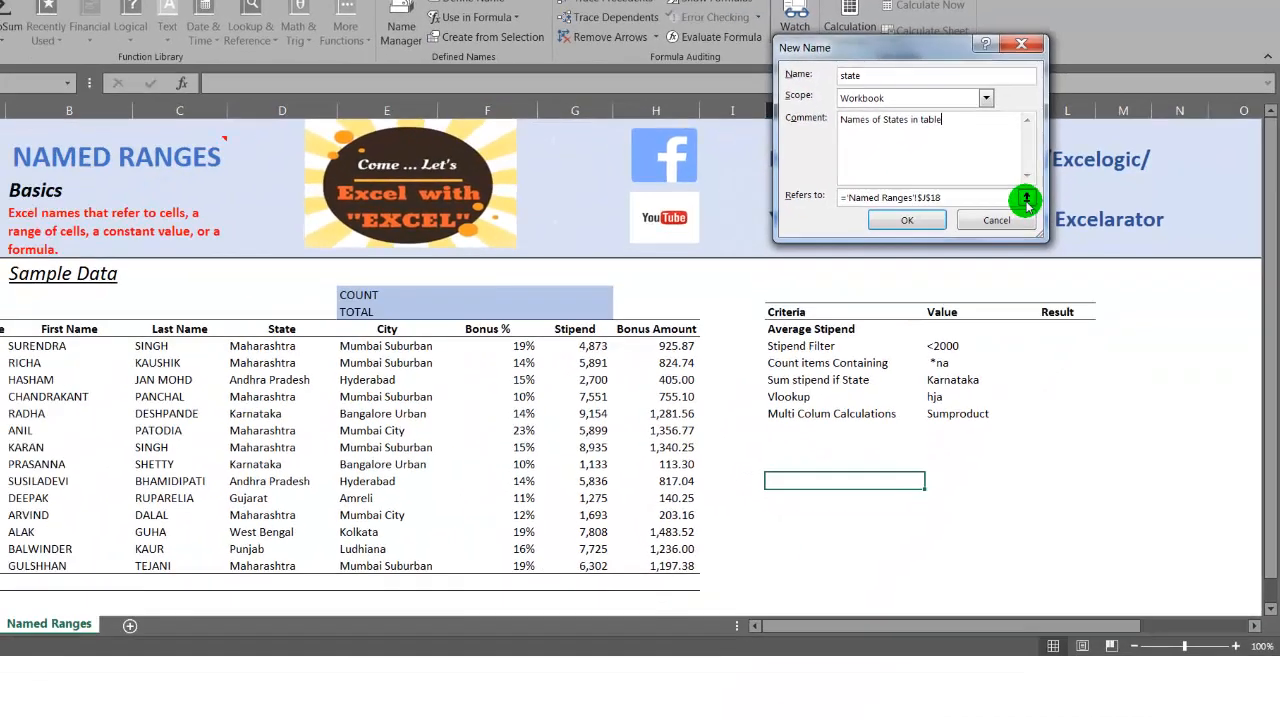
pyautogui.click(844, 339)
pyautogui.click(286, 332)
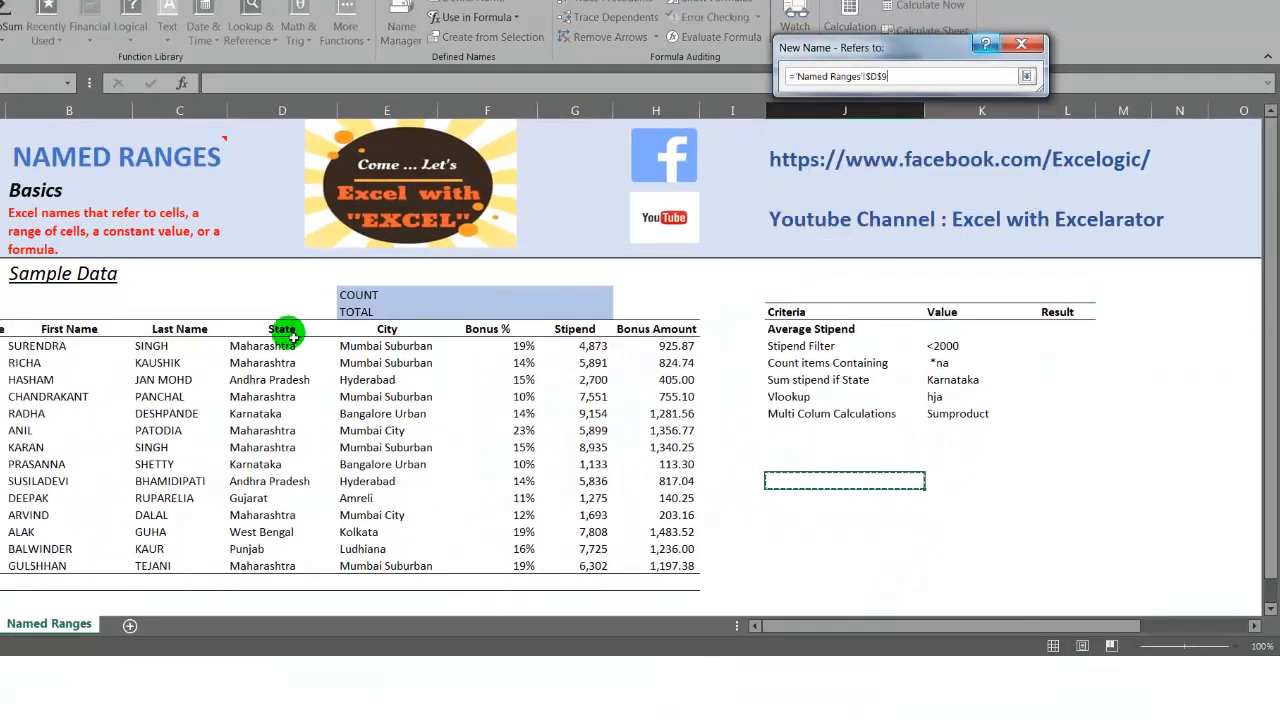
pyautogui.moveTo(288, 372); pyautogui.dragTo(270, 566)
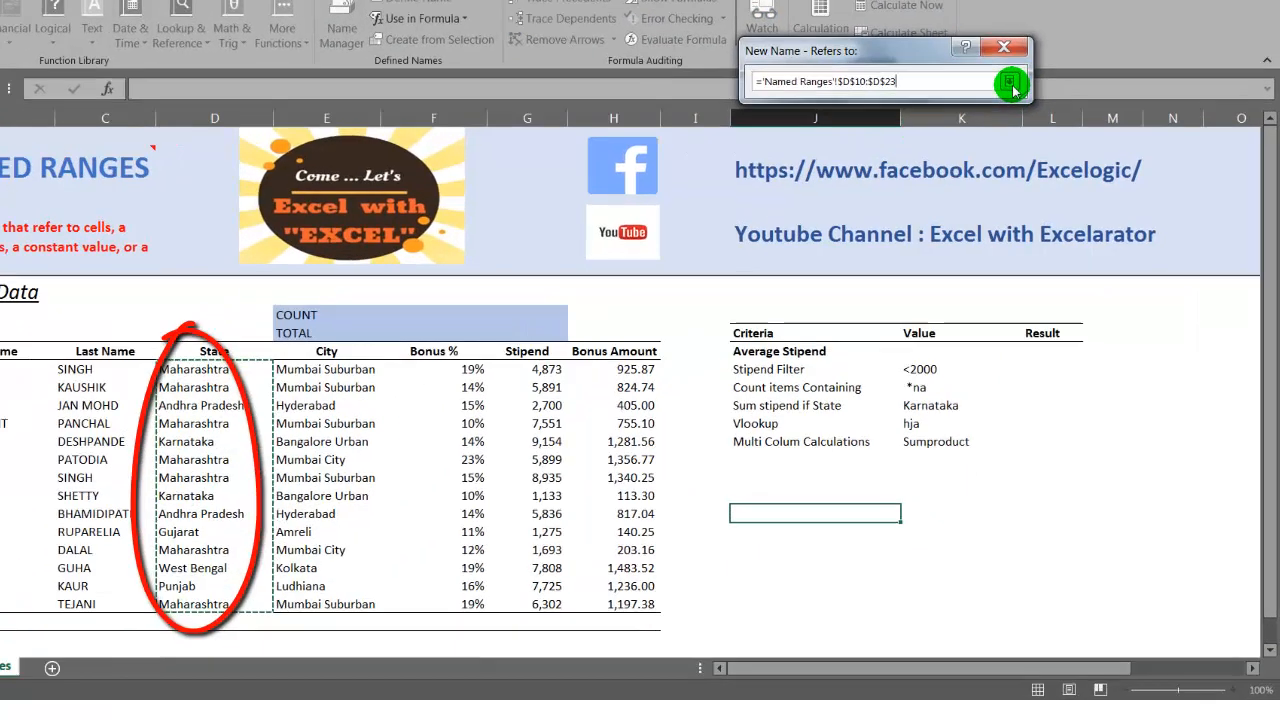
pyautogui.click(1012, 85)
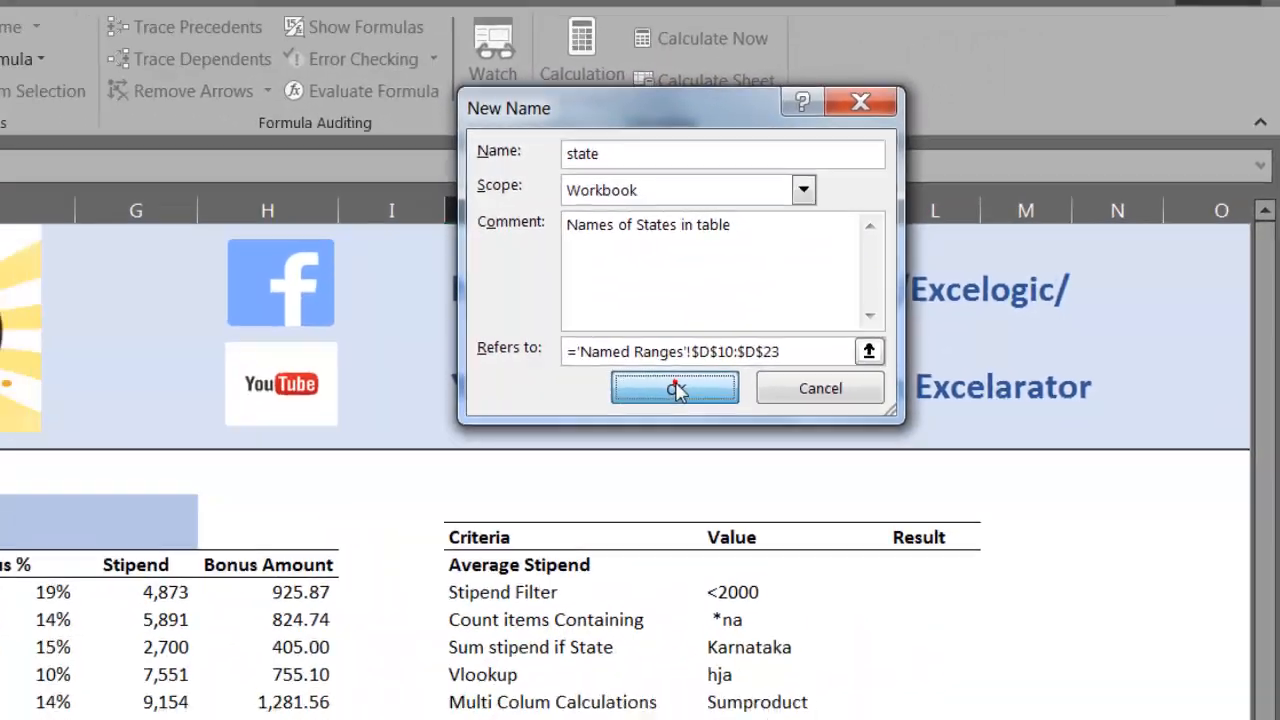
pyautogui.click(890, 245)
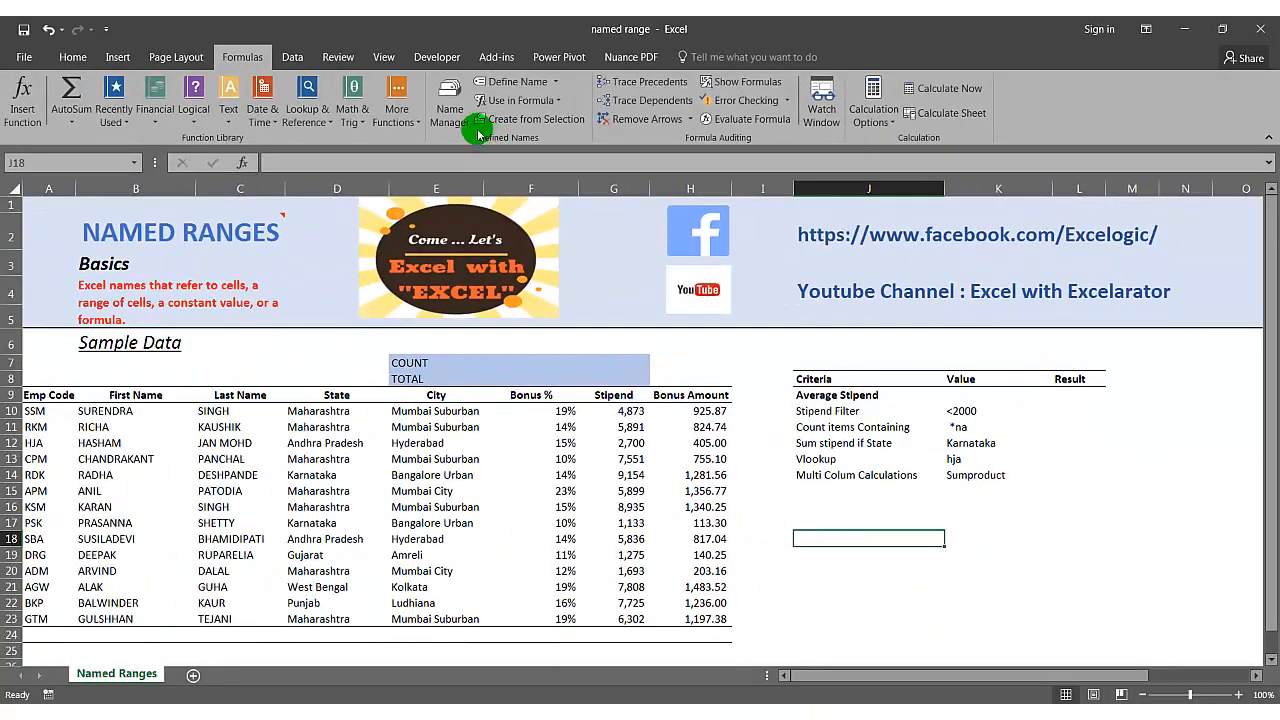
# Review the emp_code and state entries and the cells they refer to in the Name Manager
pyautogui.click(459, 122)
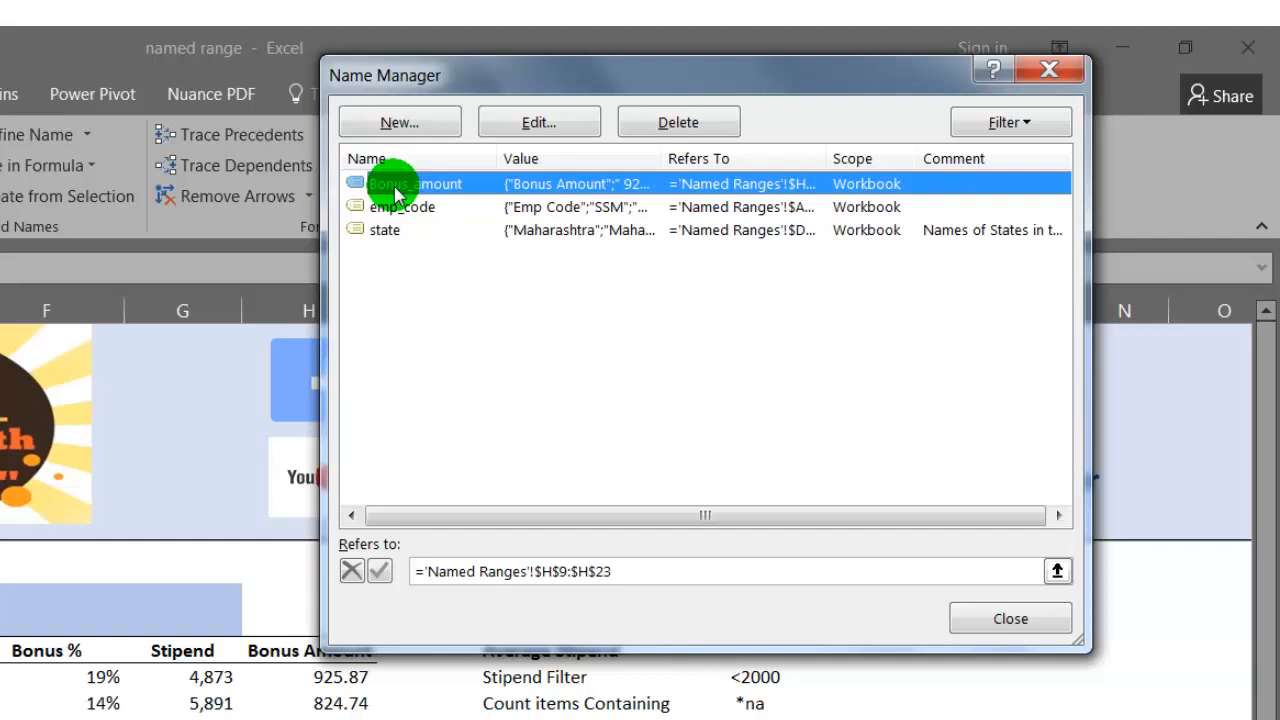
pyautogui.click(412, 215)
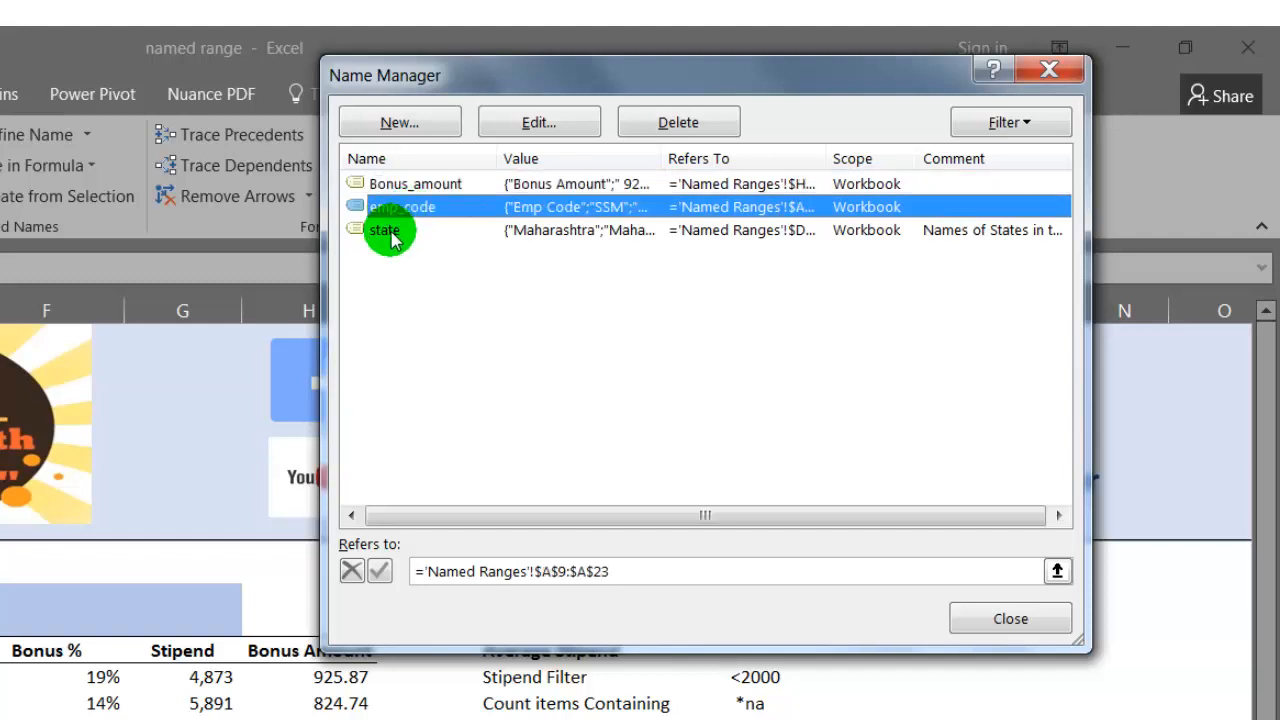
pyautogui.click(390, 232)
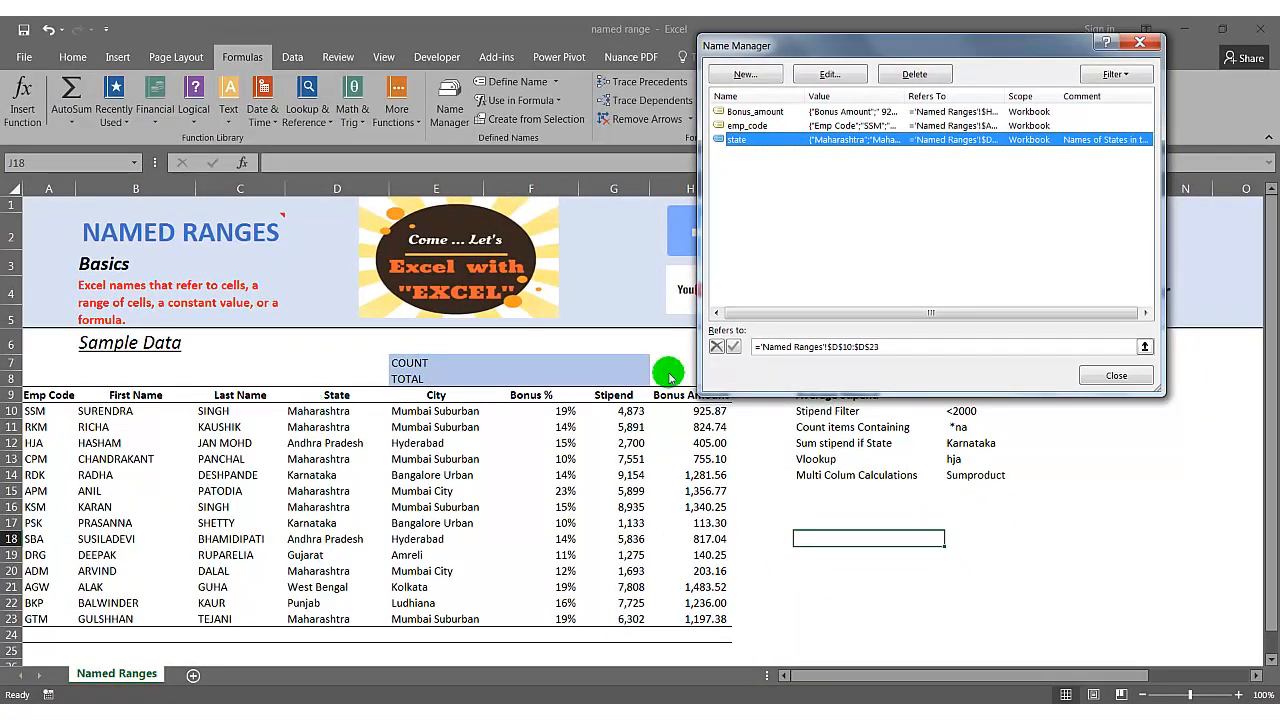
pyautogui.click(1114, 375)
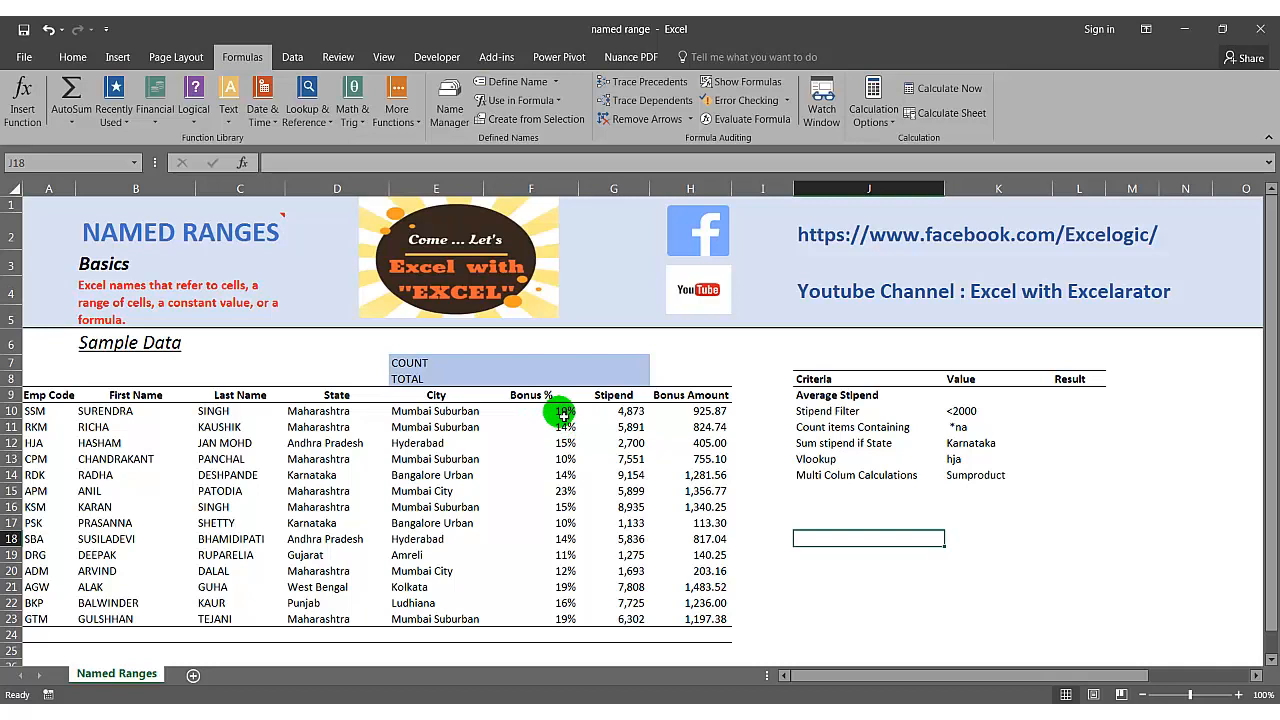
# Create a named range from the Bonus % column F9:F23, using the top row as the name
pyautogui.click(563, 413)
pyautogui.moveTo(557, 396); pyautogui.dragTo(564, 620)
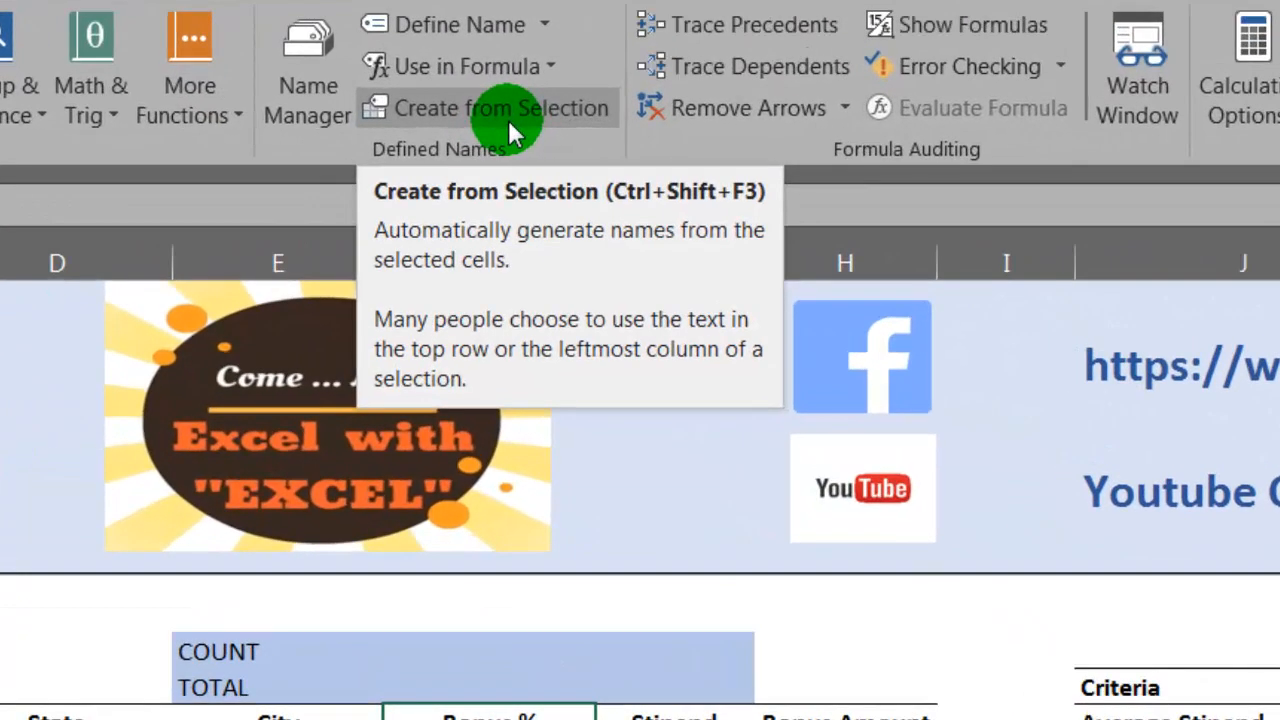
pyautogui.click(539, 124)
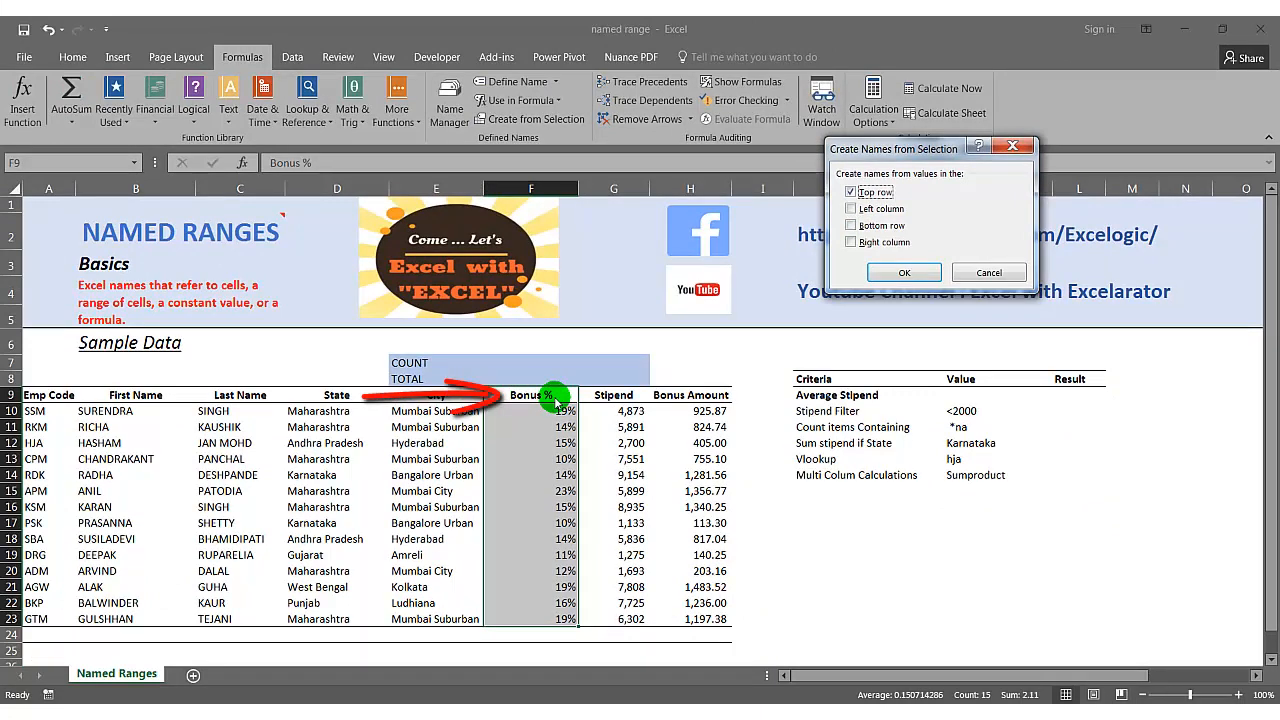
pyautogui.click(898, 273)
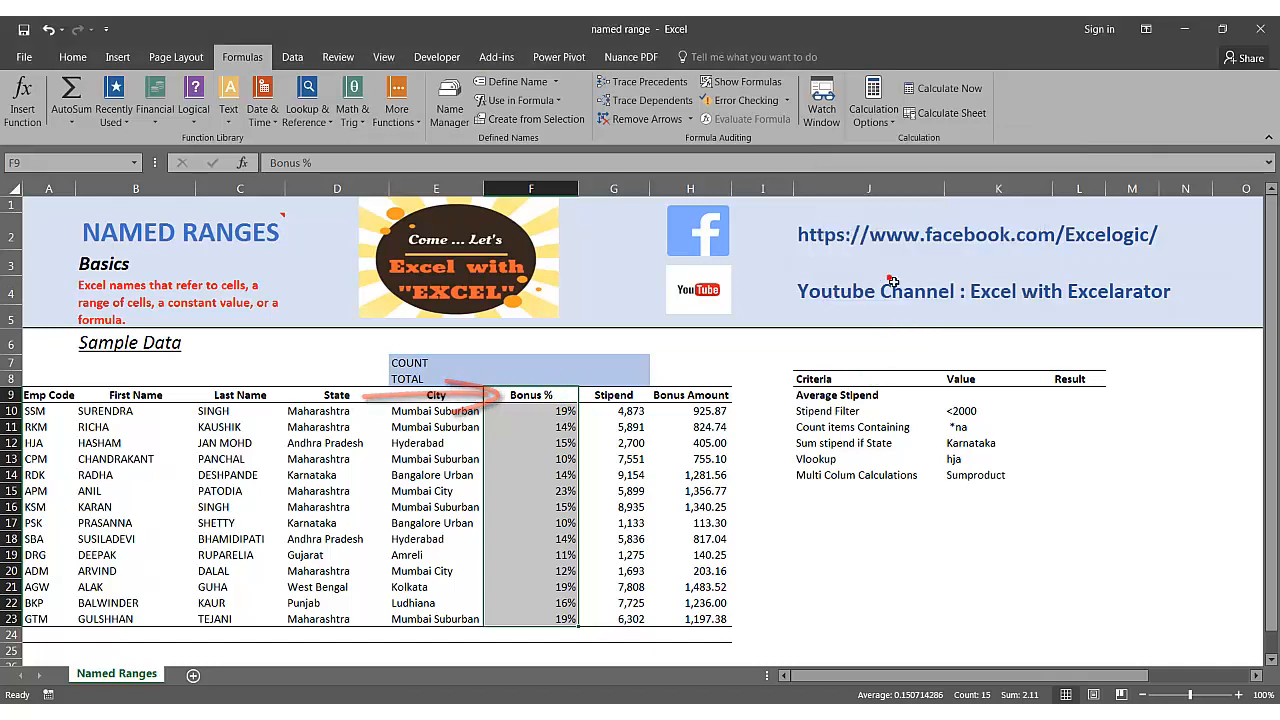
# Check the Bonus name and its referenced range in the Name Manager
pyautogui.click(557, 86)
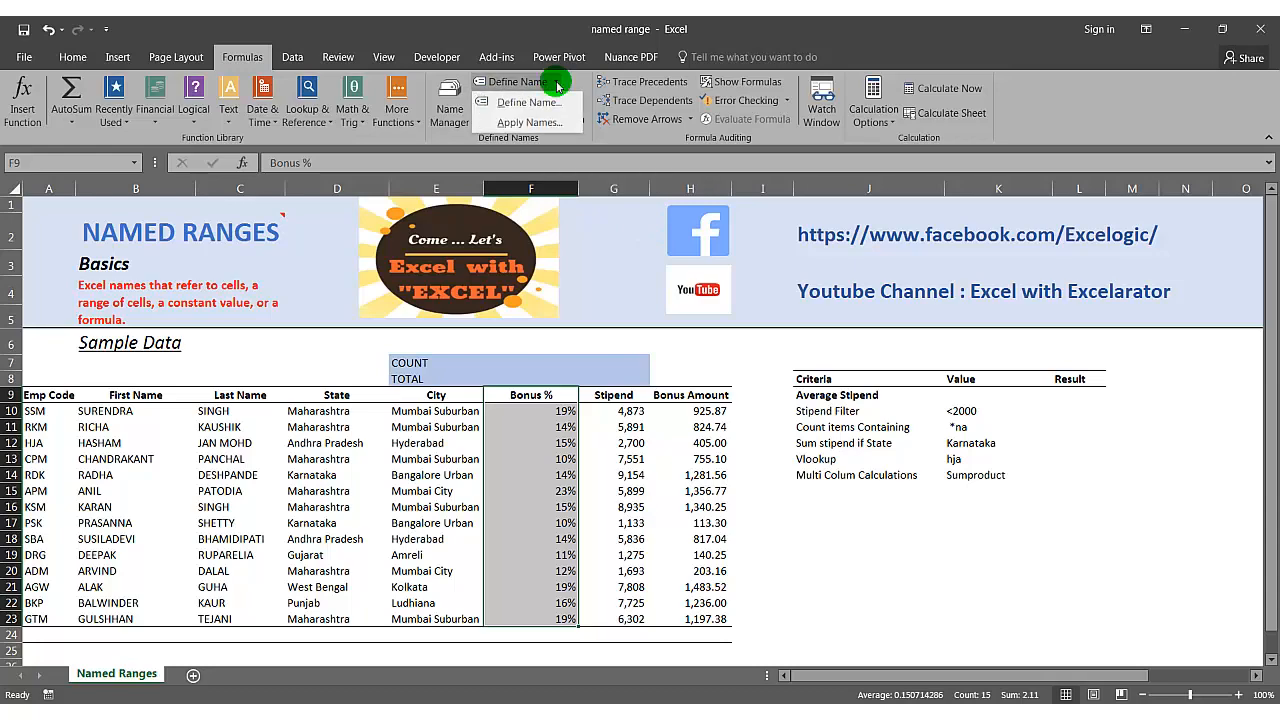
pyautogui.click(527, 37)
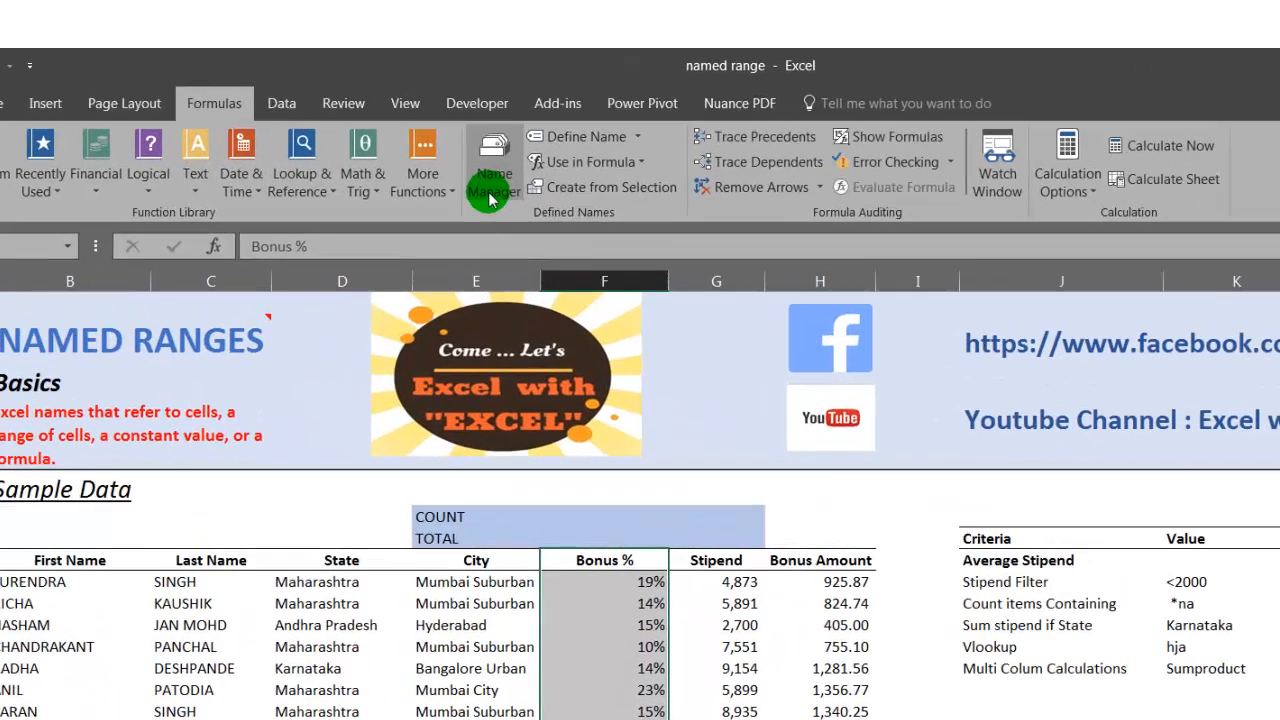
pyautogui.click(449, 106)
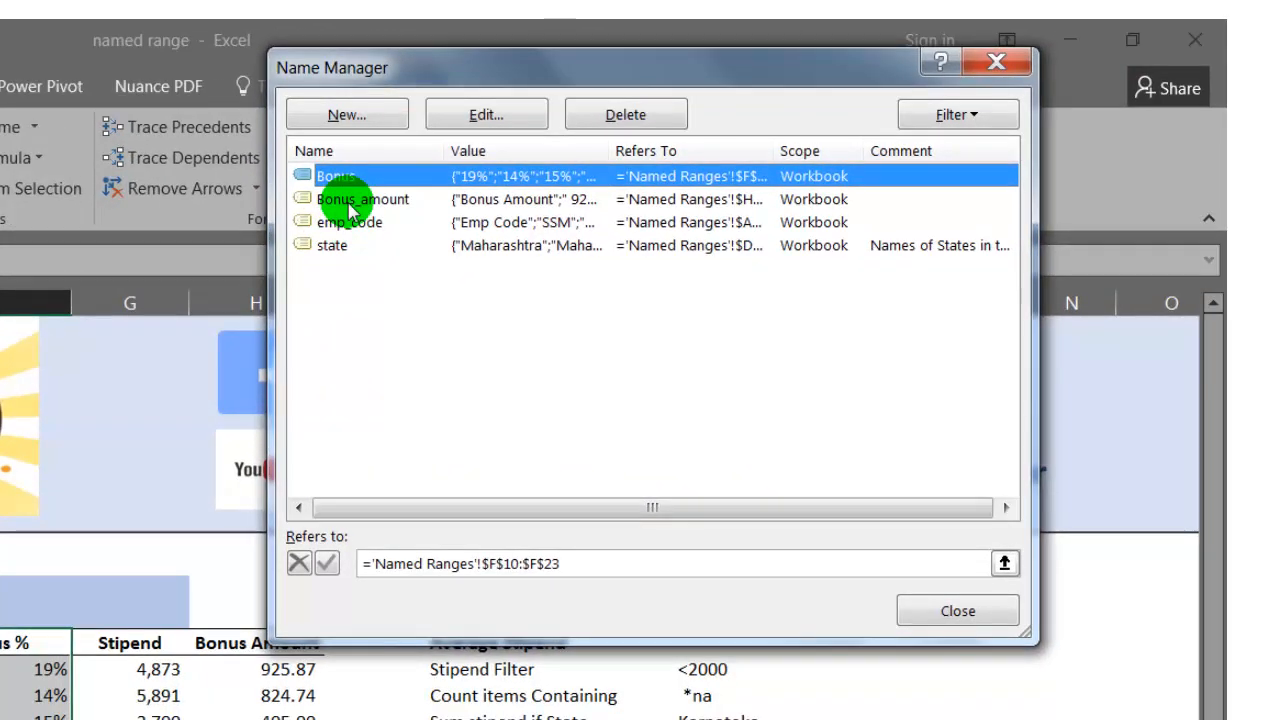
pyautogui.click(345, 182)
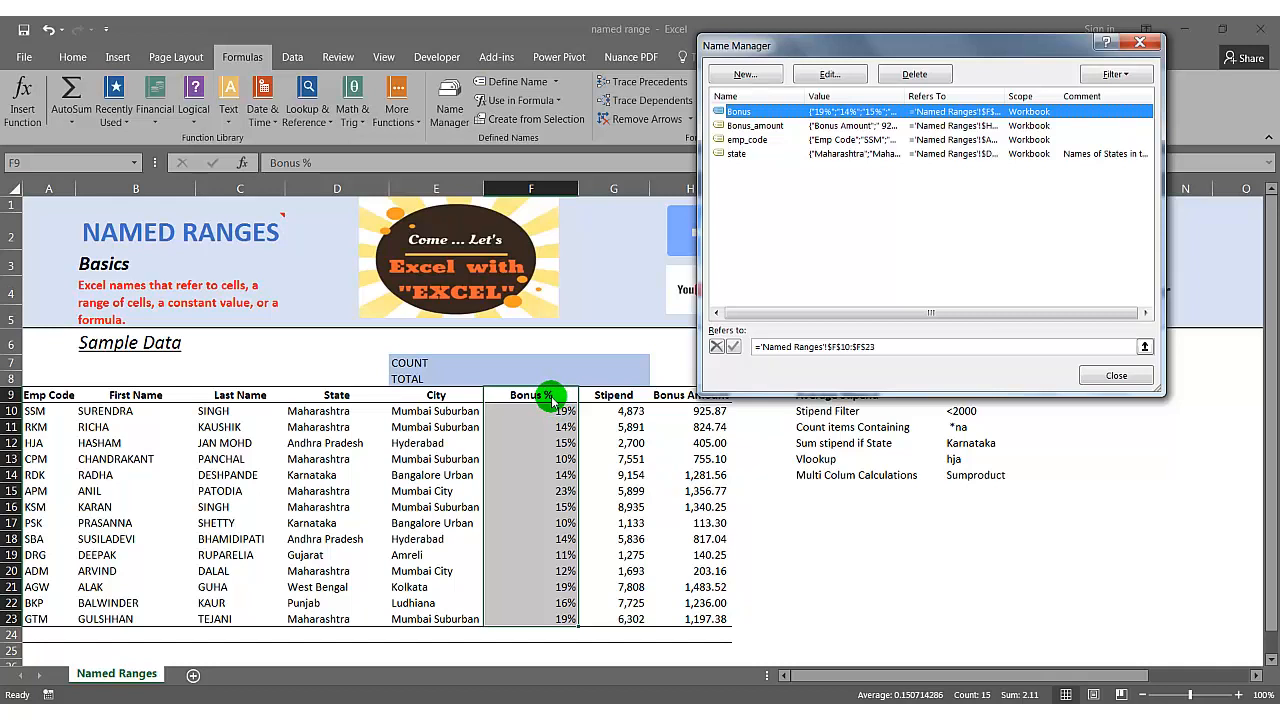
pyautogui.click(1117, 376)
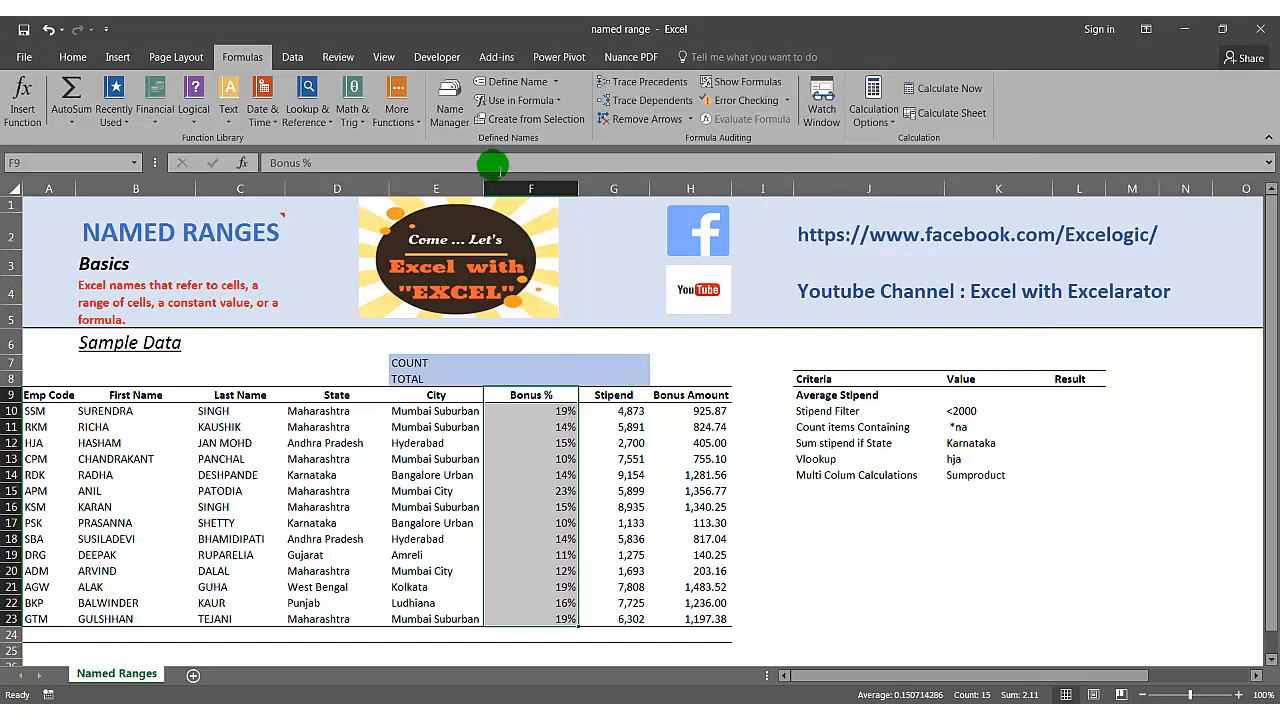
# Delete all the defined names, from Bonus through state, in the Name Manager
pyautogui.click(455, 118)
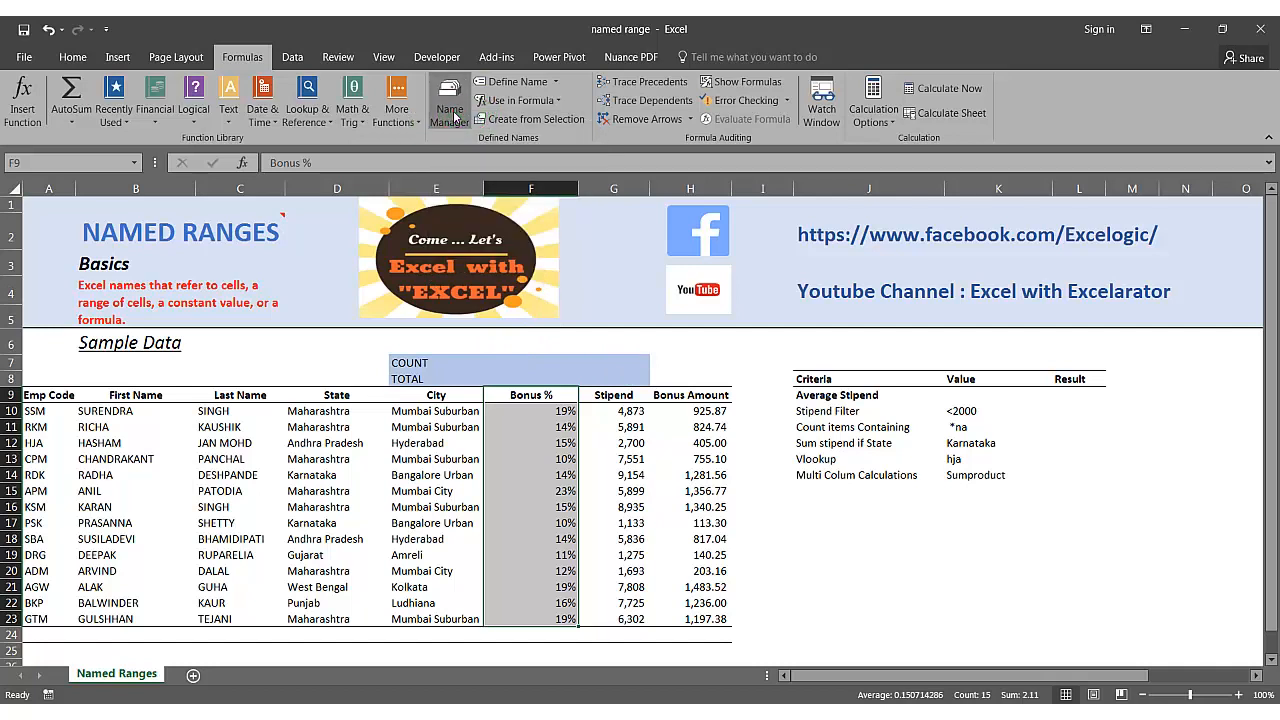
pyautogui.click(737, 153)
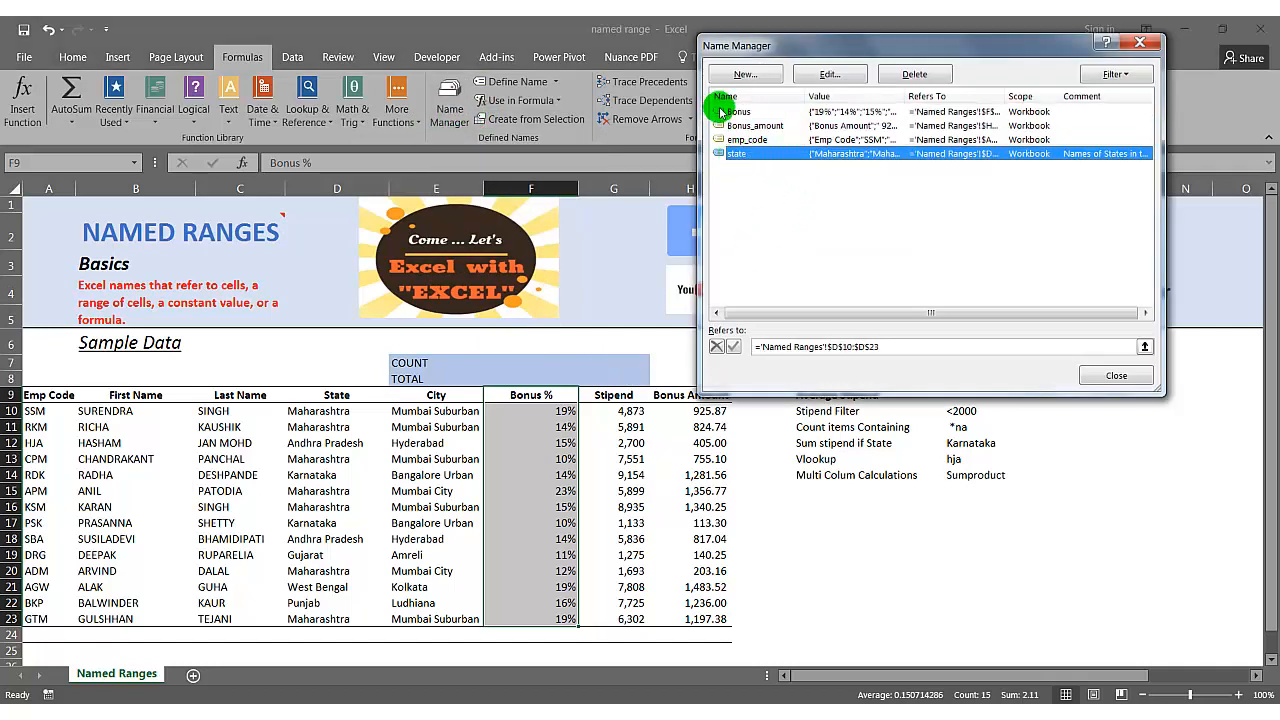
pyautogui.keyDown('shift'); pyautogui.click(742, 114); pyautogui.keyUp('shift')
pyautogui.click(821, 94)
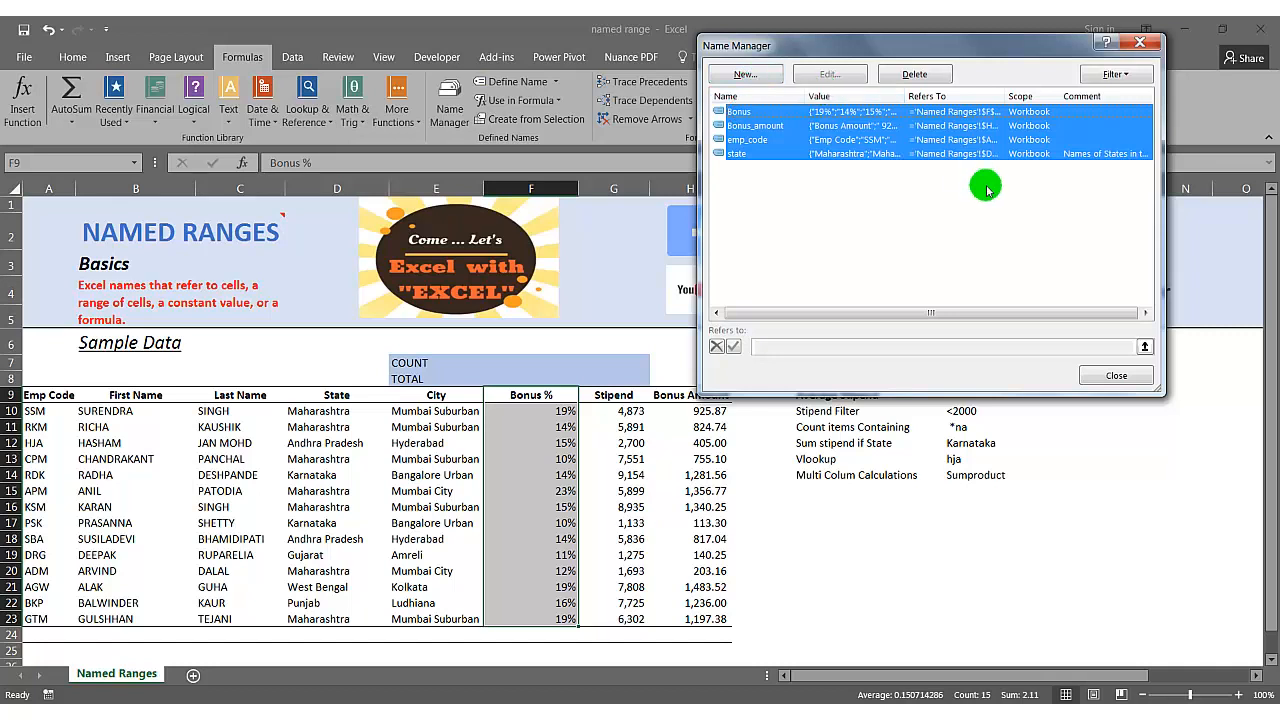
pyautogui.click(920, 75)
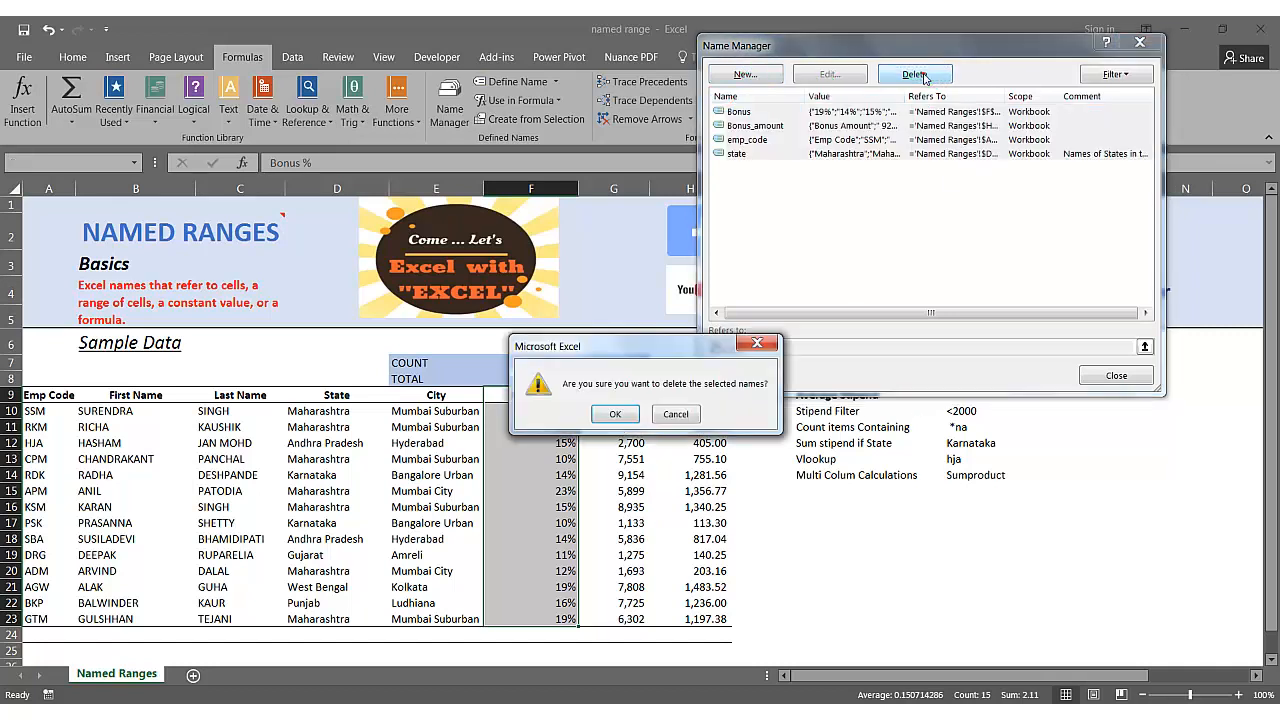
pyautogui.click(613, 413)
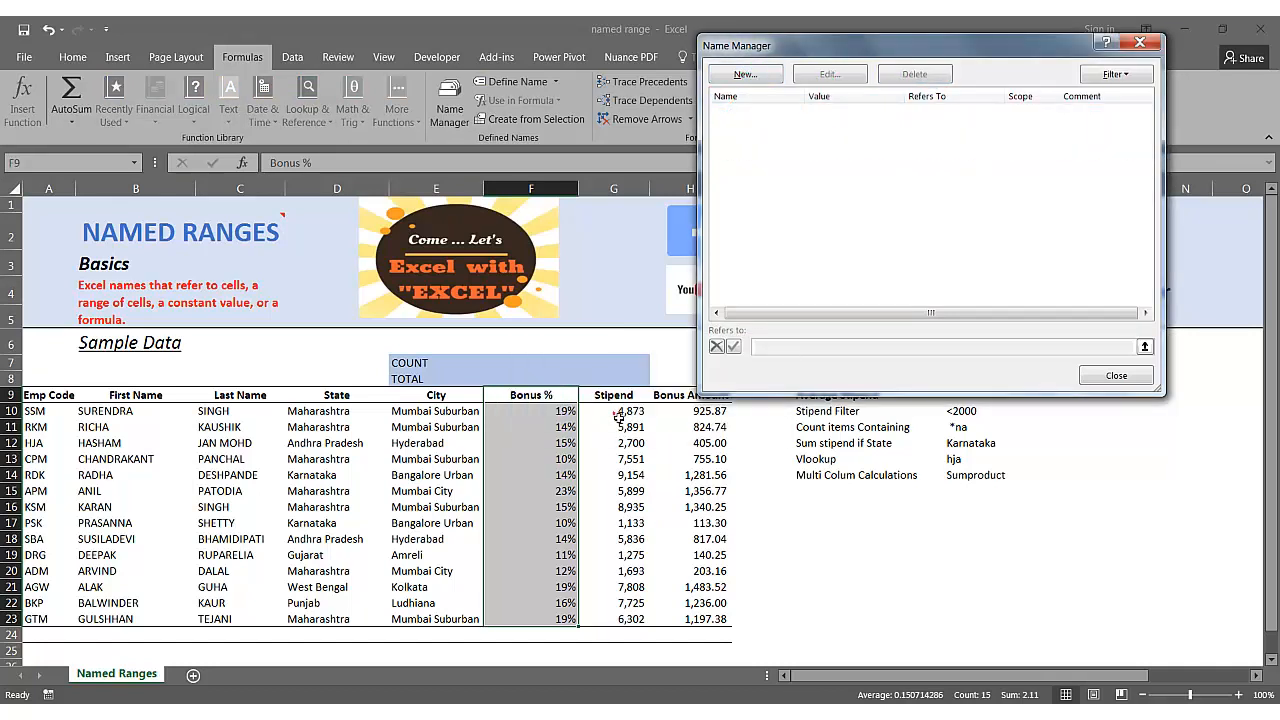
# Name the whole employee table A9:H23, including its headers, Scale_sheet
pyautogui.click(1116, 376)
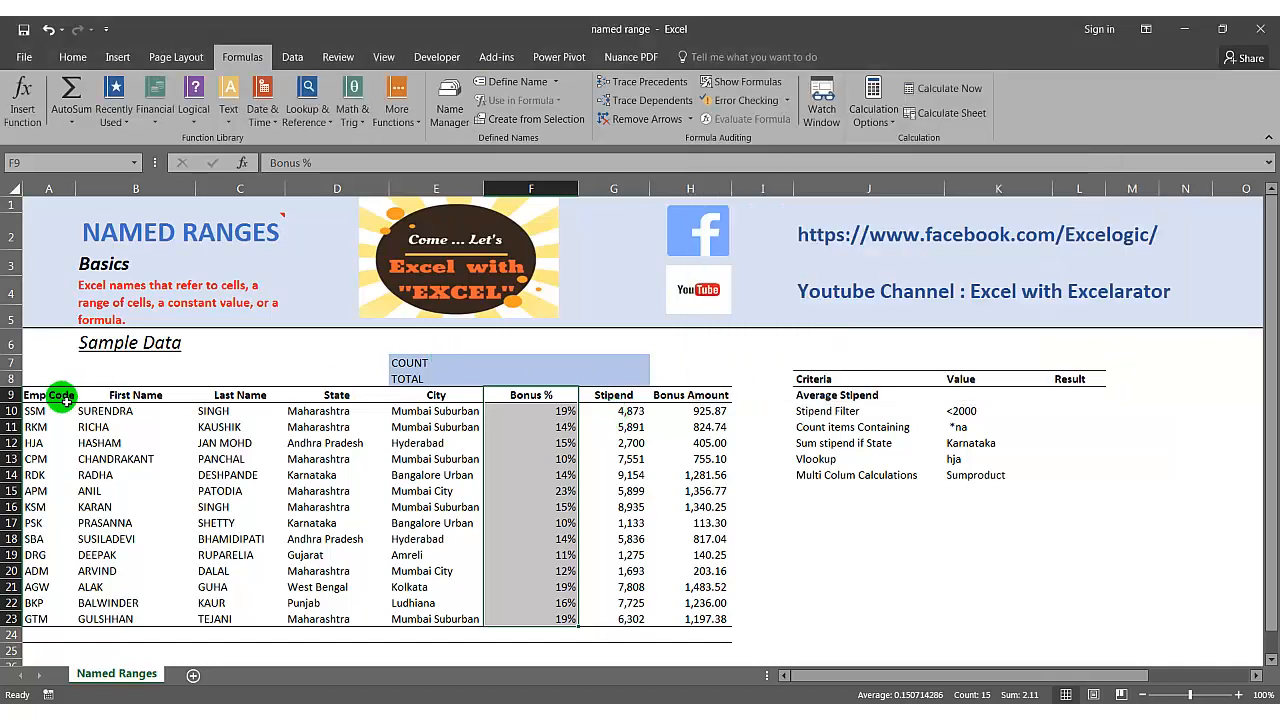
pyautogui.moveTo(52, 396); pyautogui.dragTo(715, 620)
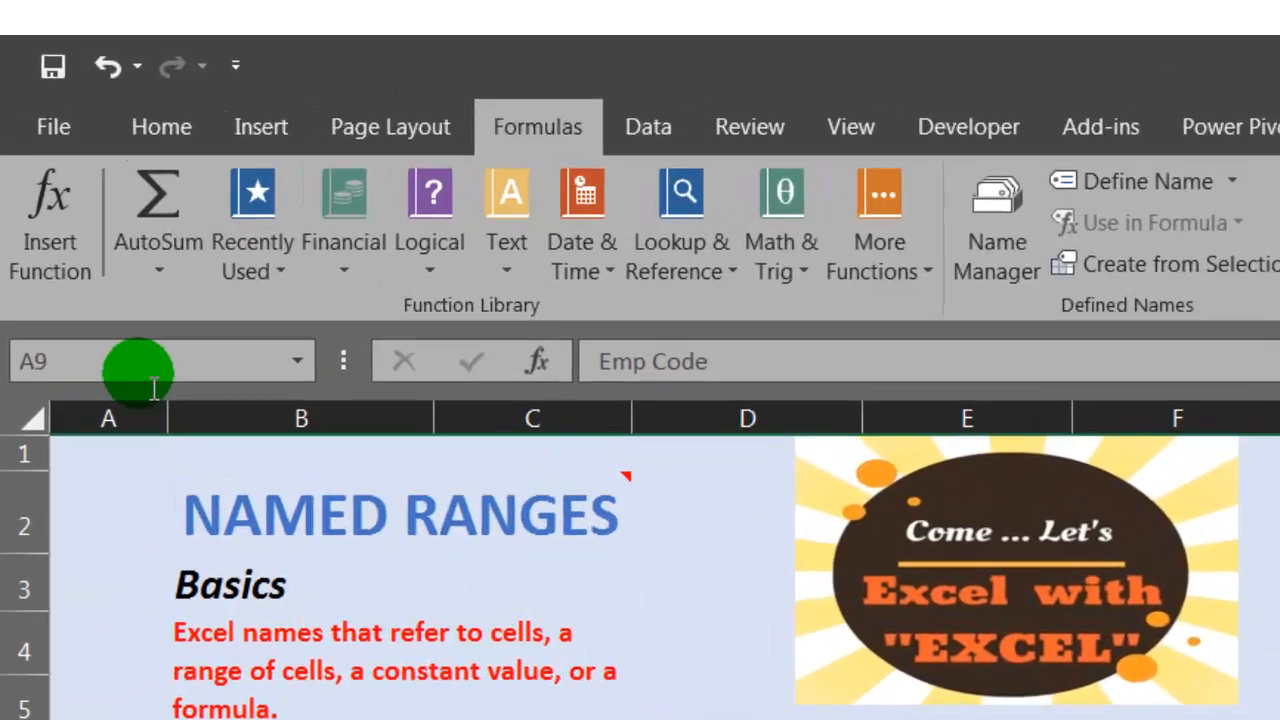
pyautogui.click(150, 376)
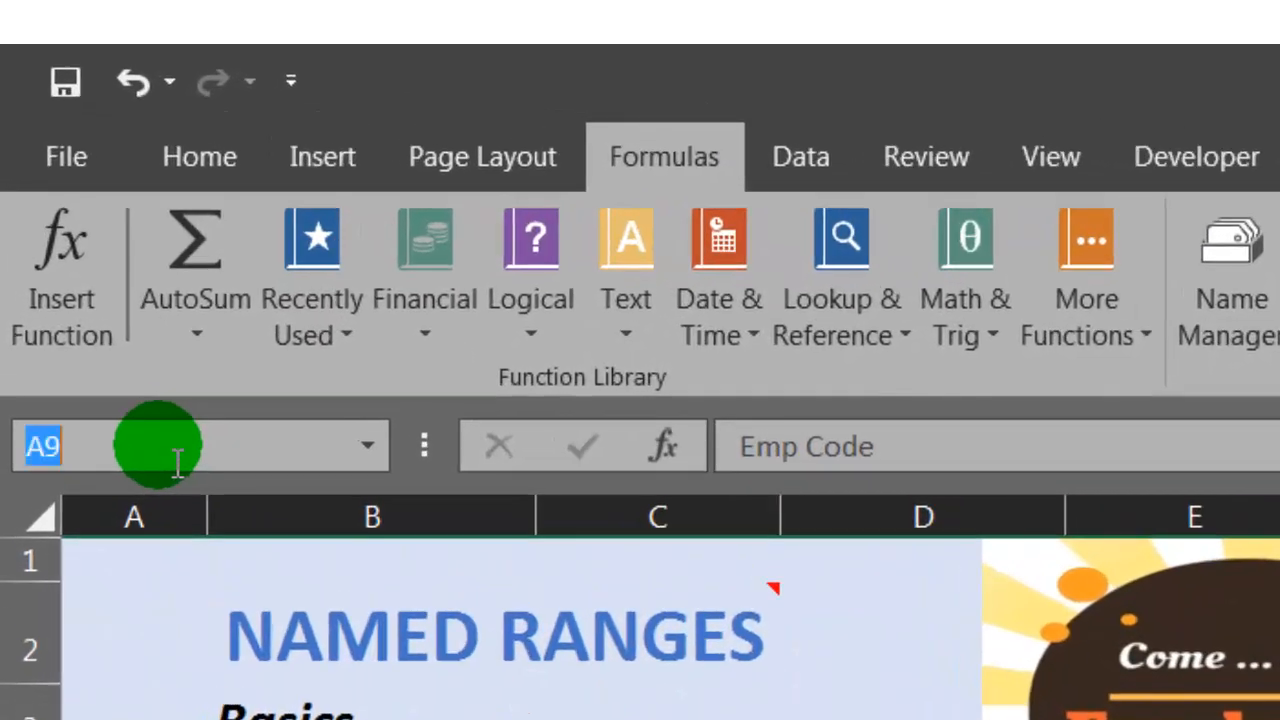
pyautogui.write('Scale_she')
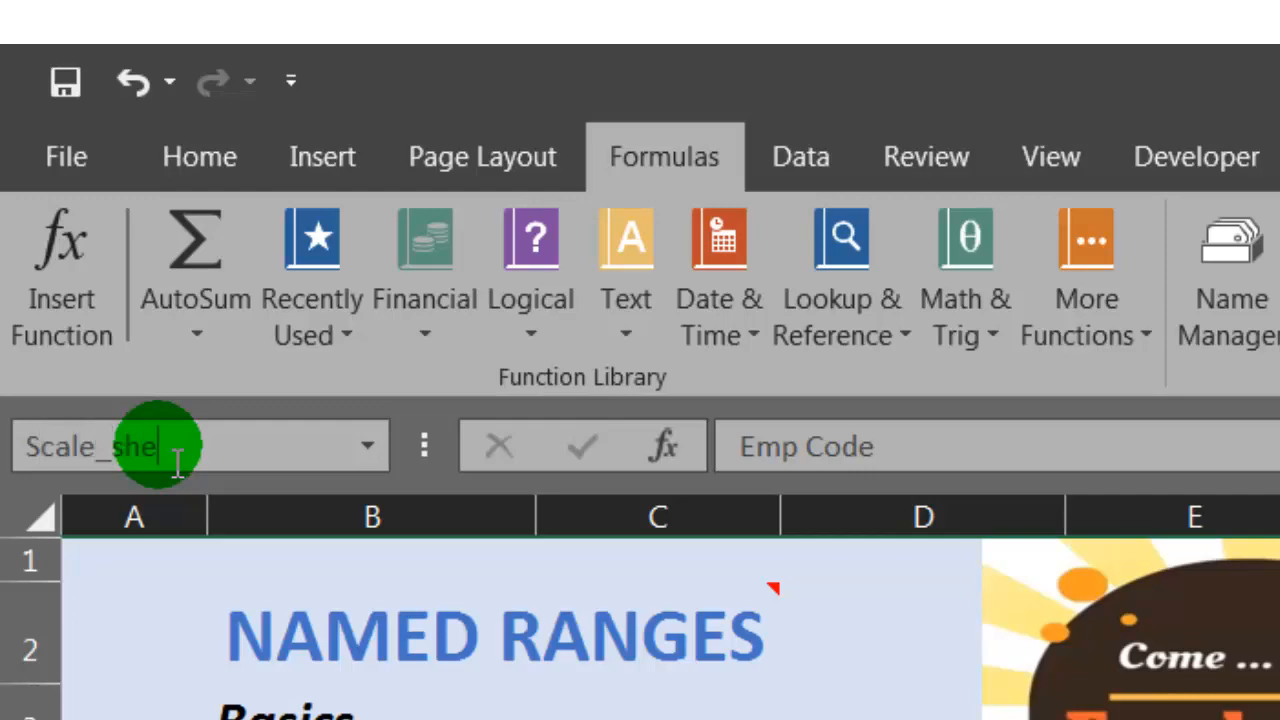
pyautogui.write('et')
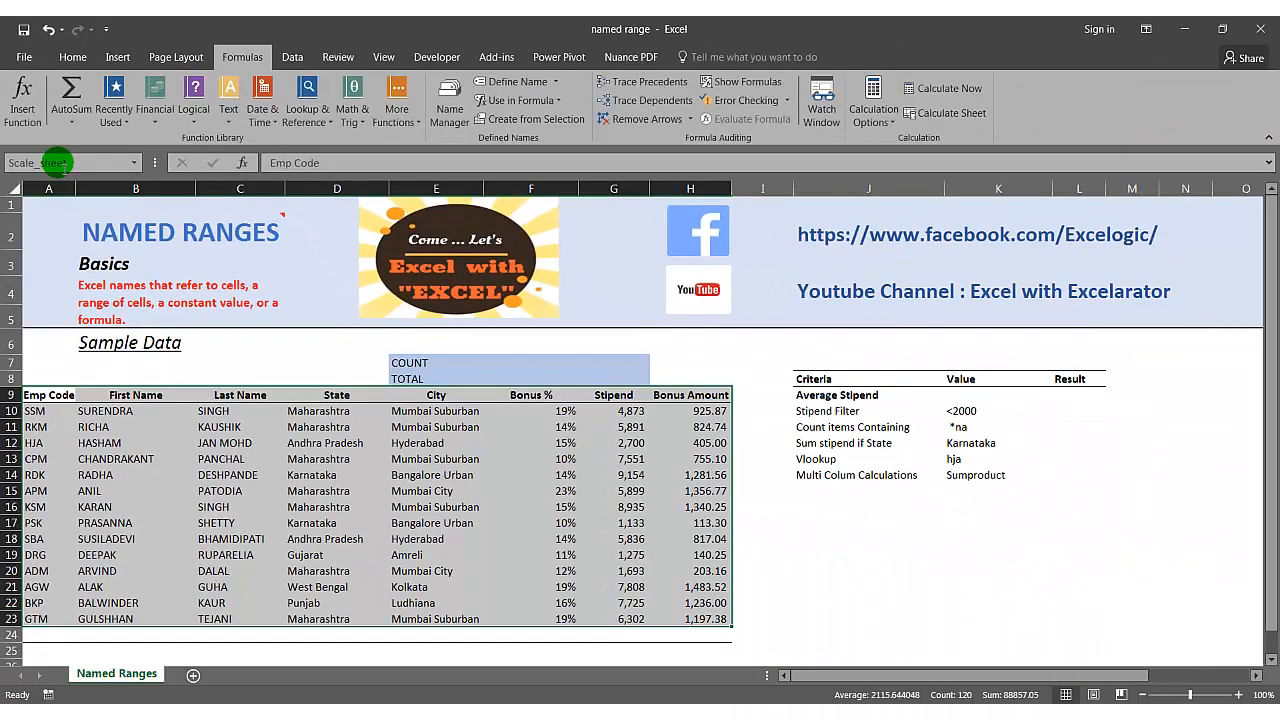
pyautogui.press('Return')
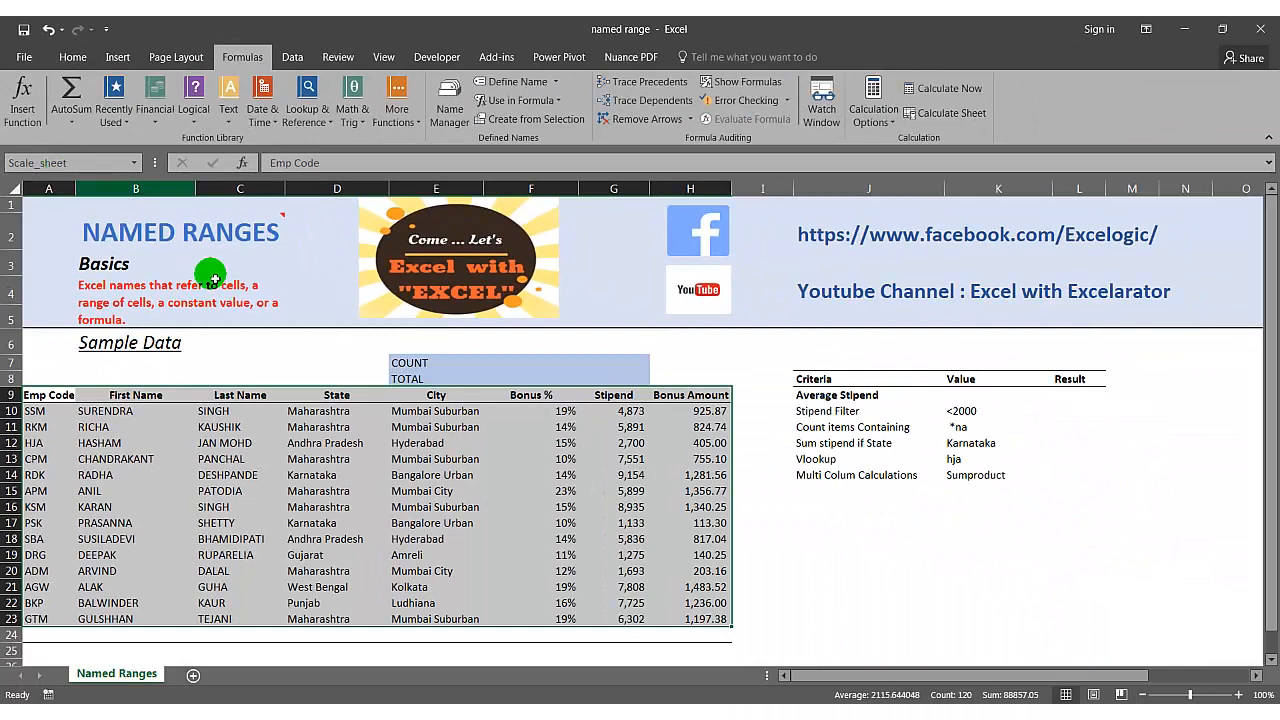
# Check the Scale_sheet name by deselecting the table and reselecting A9:H23
pyautogui.click(288, 362)
pyautogui.moveTo(50, 400); pyautogui.dragTo(720, 621)
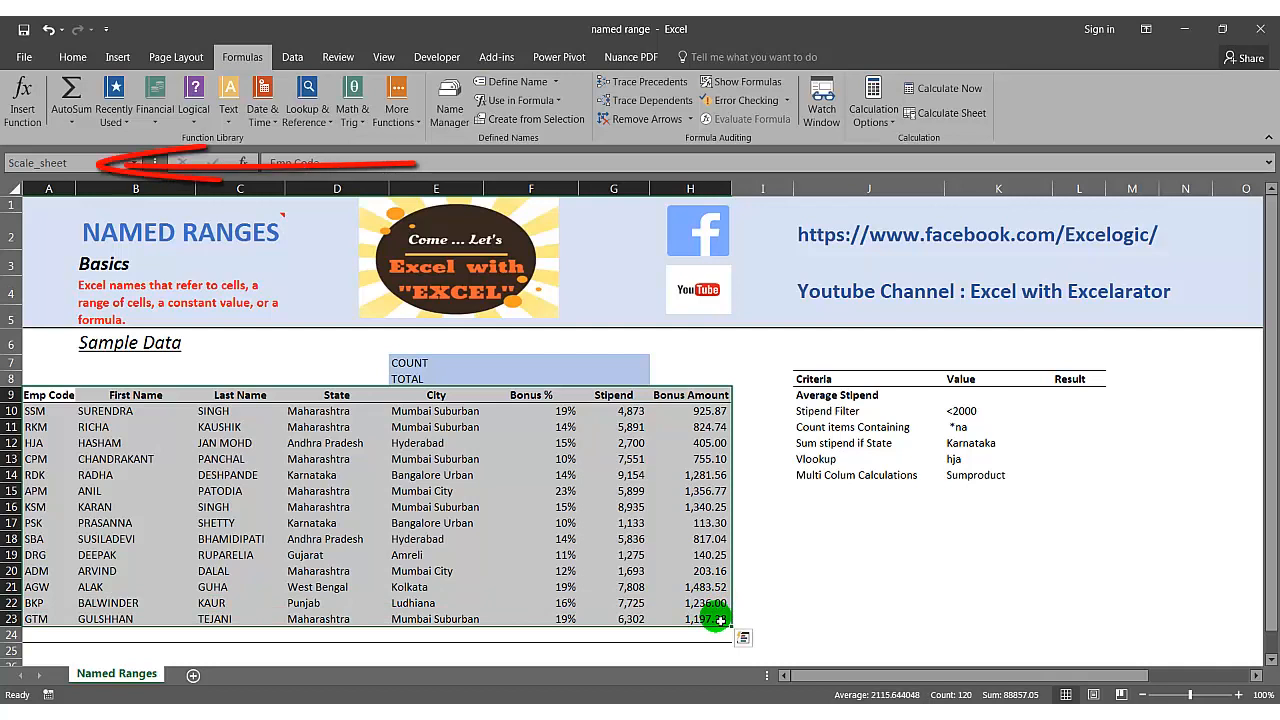
pyautogui.click(811, 617)
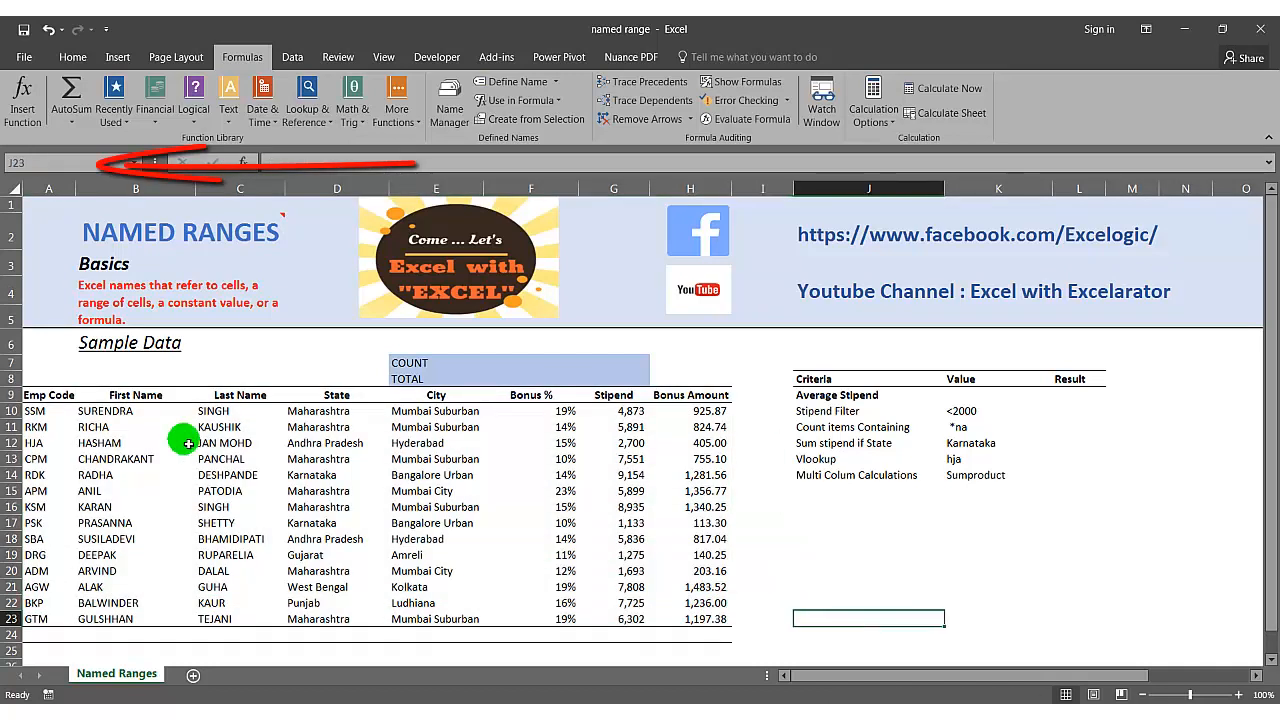
# Create named ranges for all columns of the table A9:H23 from the top row only, without the left column
pyautogui.moveTo(52, 395); pyautogui.dragTo(716, 620)
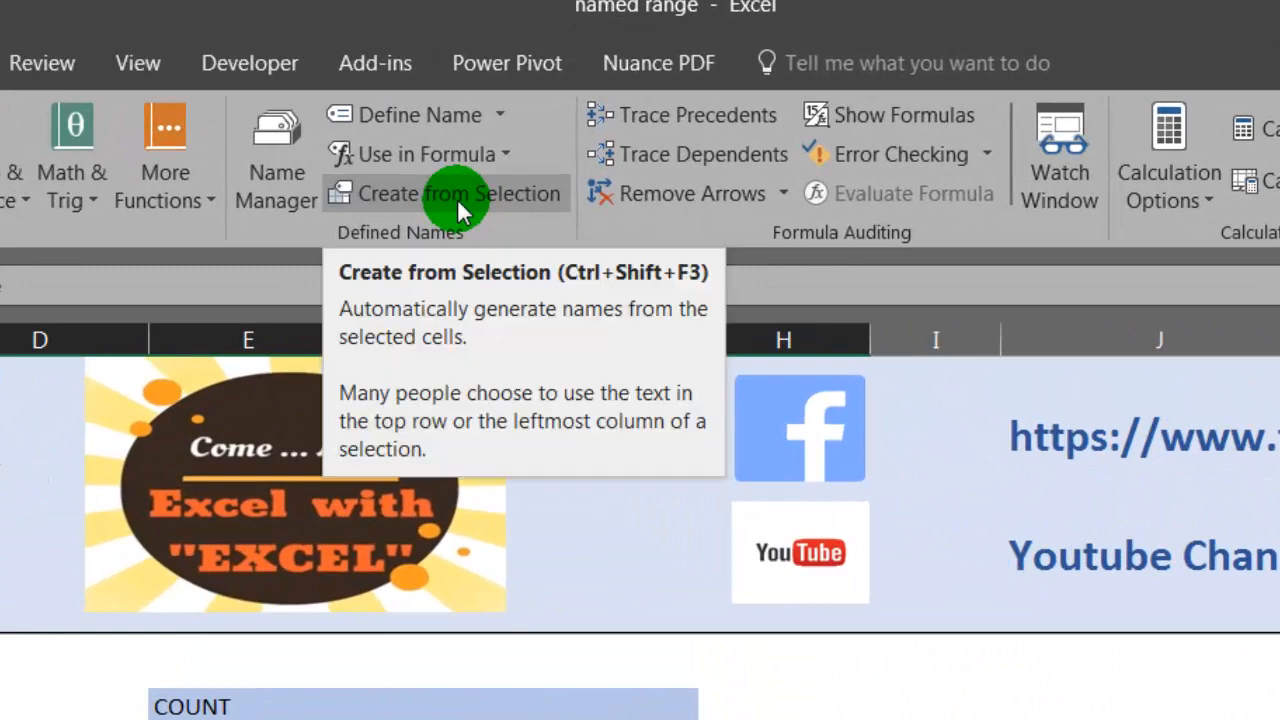
pyautogui.click(457, 199)
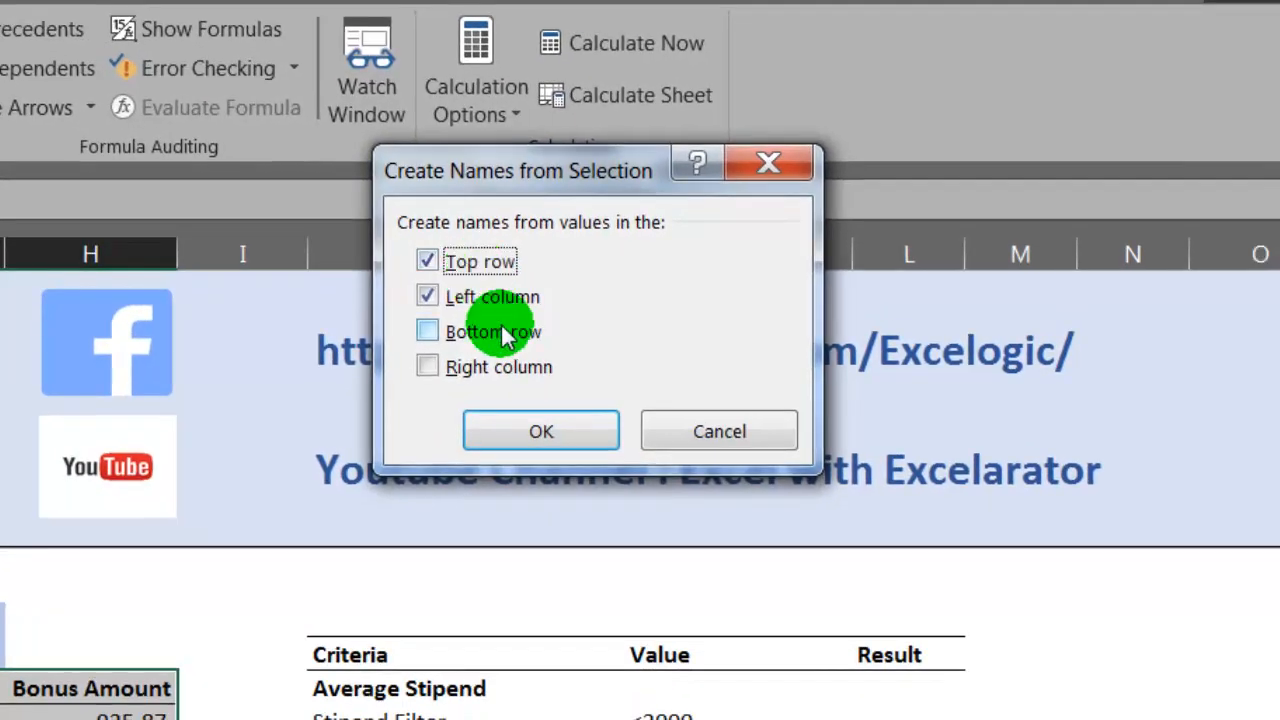
pyautogui.click(487, 300)
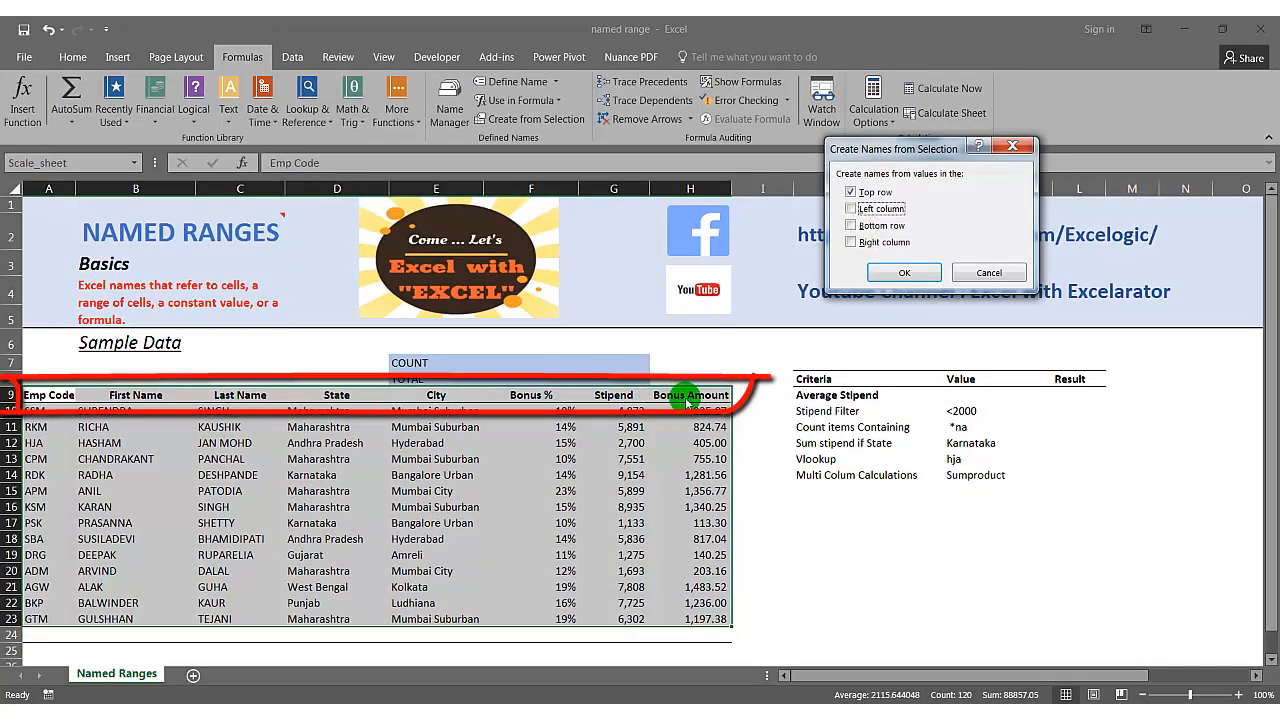
pyautogui.click(904, 273)
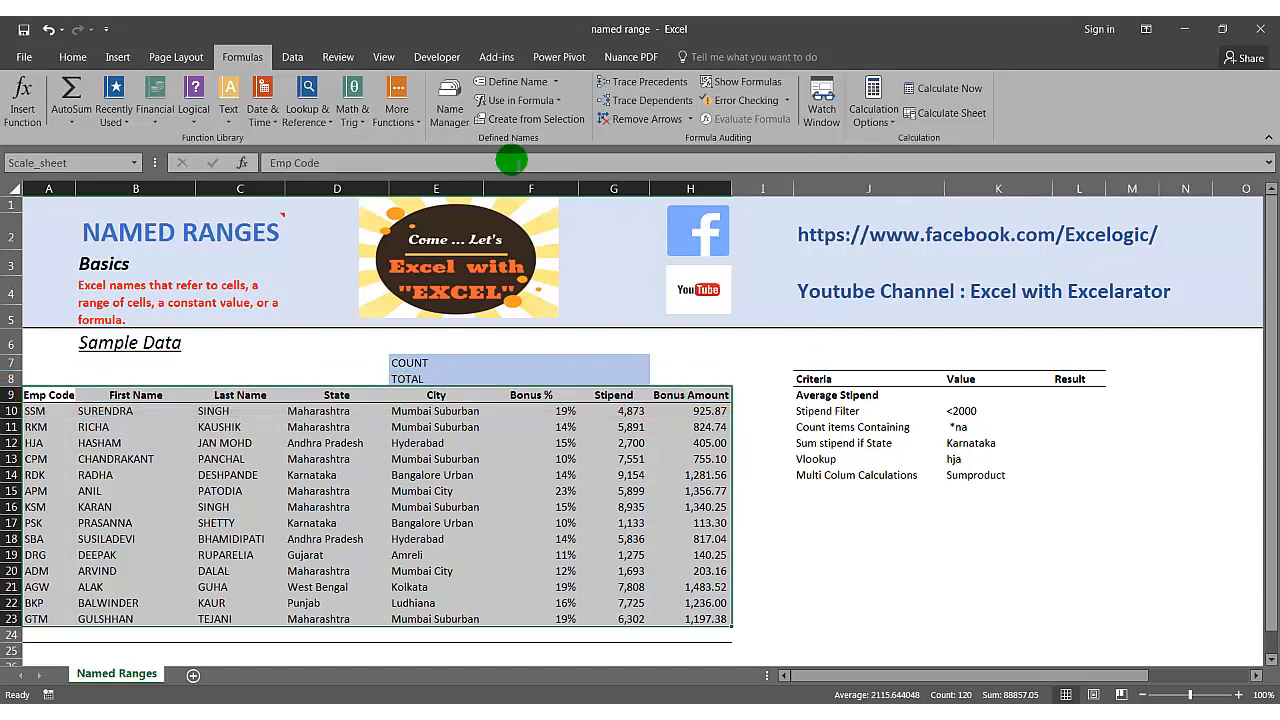
# Review the defined names and the range of Scale_sheet in the Name Manager, and keep the current Windows color scheme when asked
pyautogui.click(450, 108)
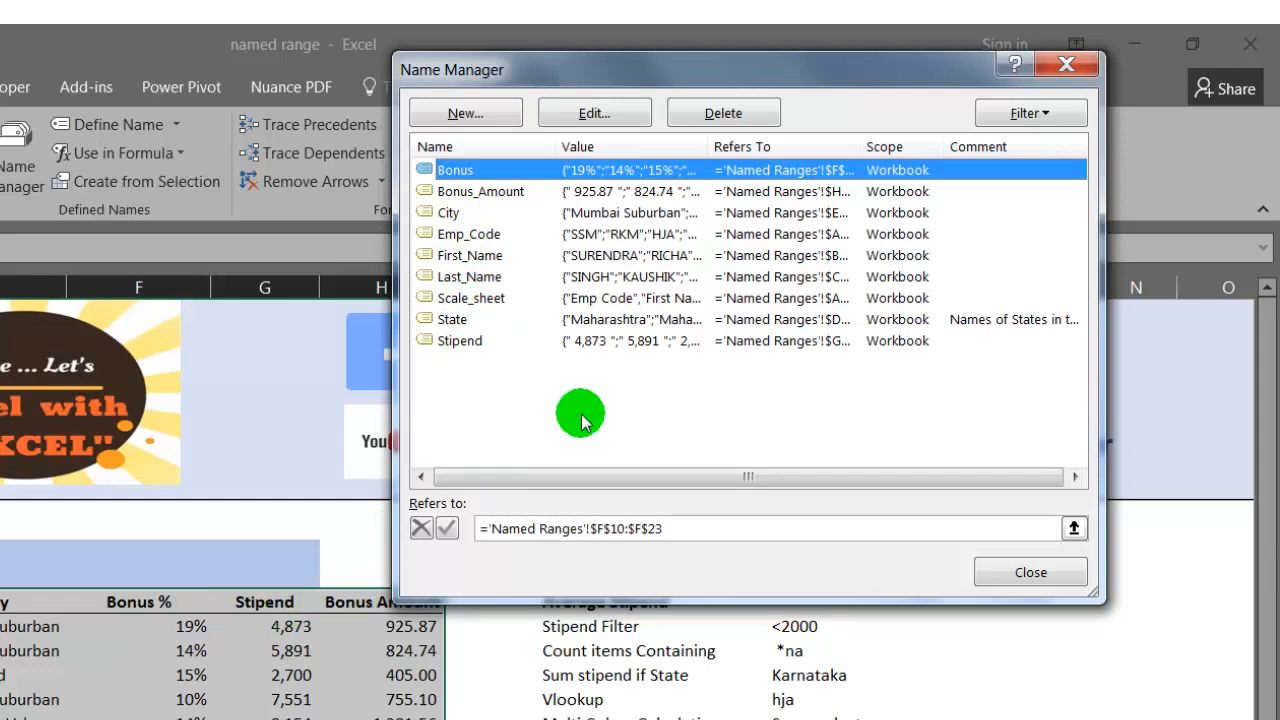
pyautogui.click(470, 300)
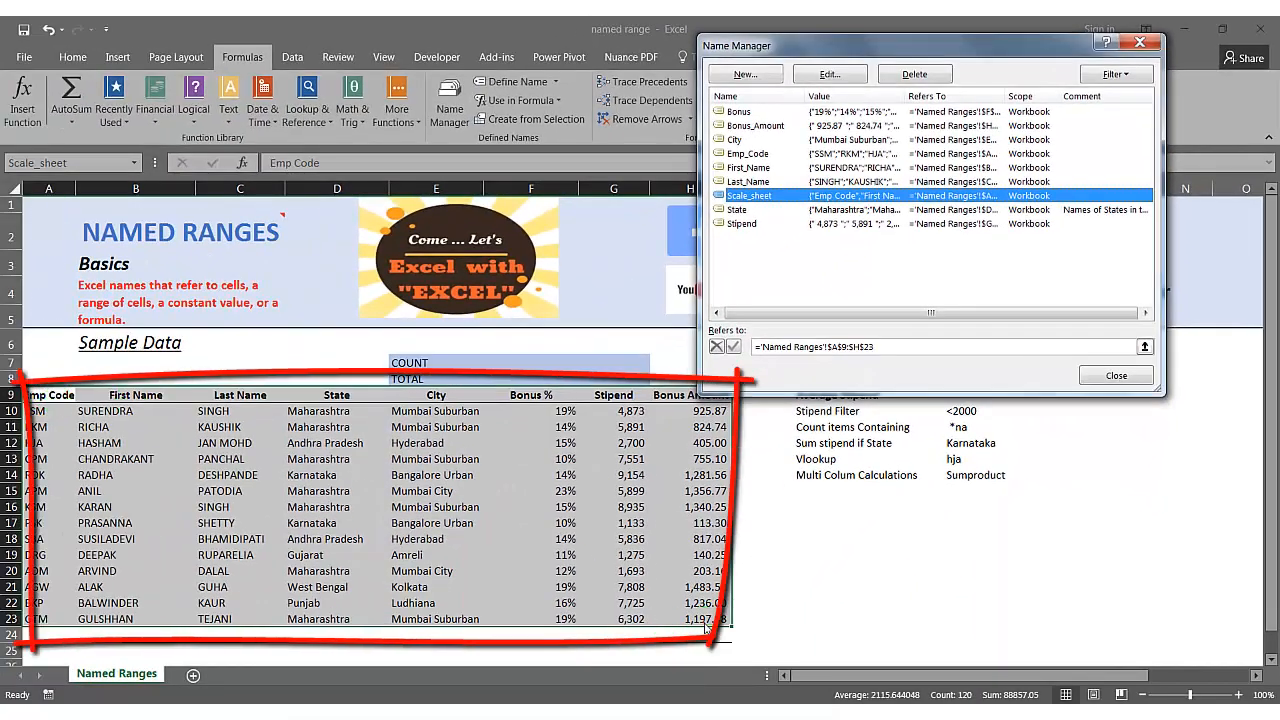
pyautogui.click(1145, 372)
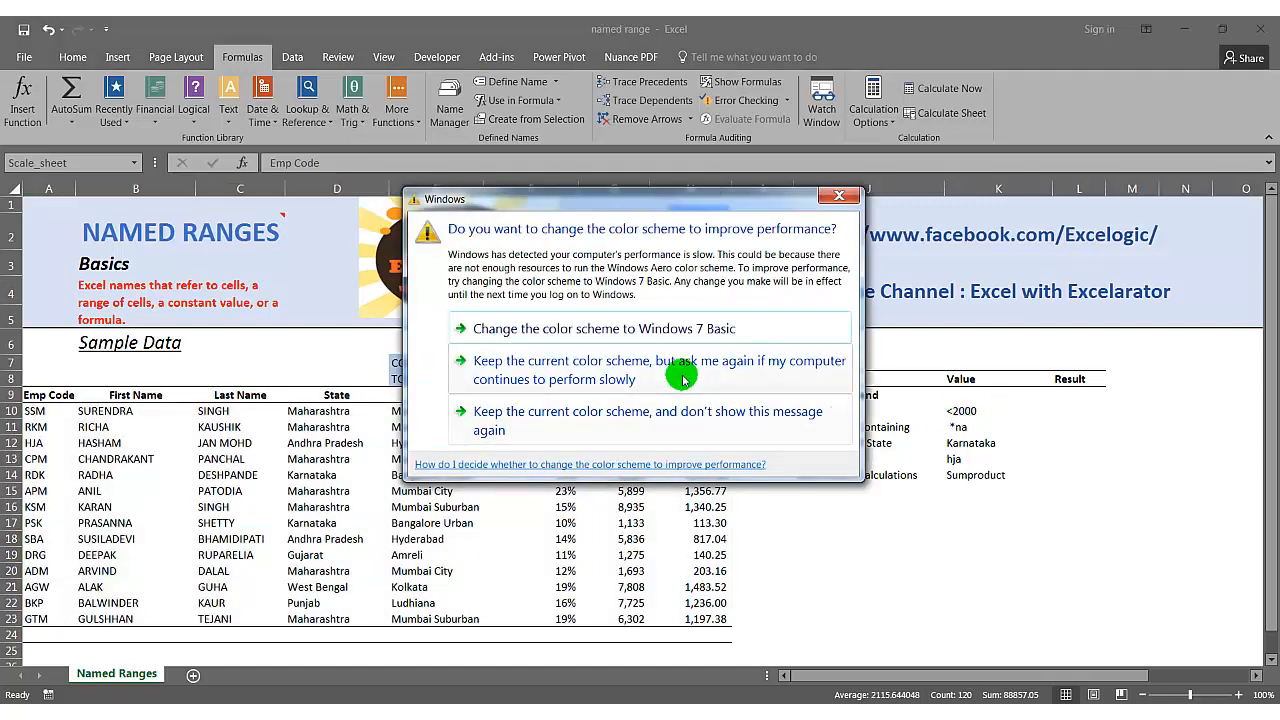
pyautogui.click(625, 383)
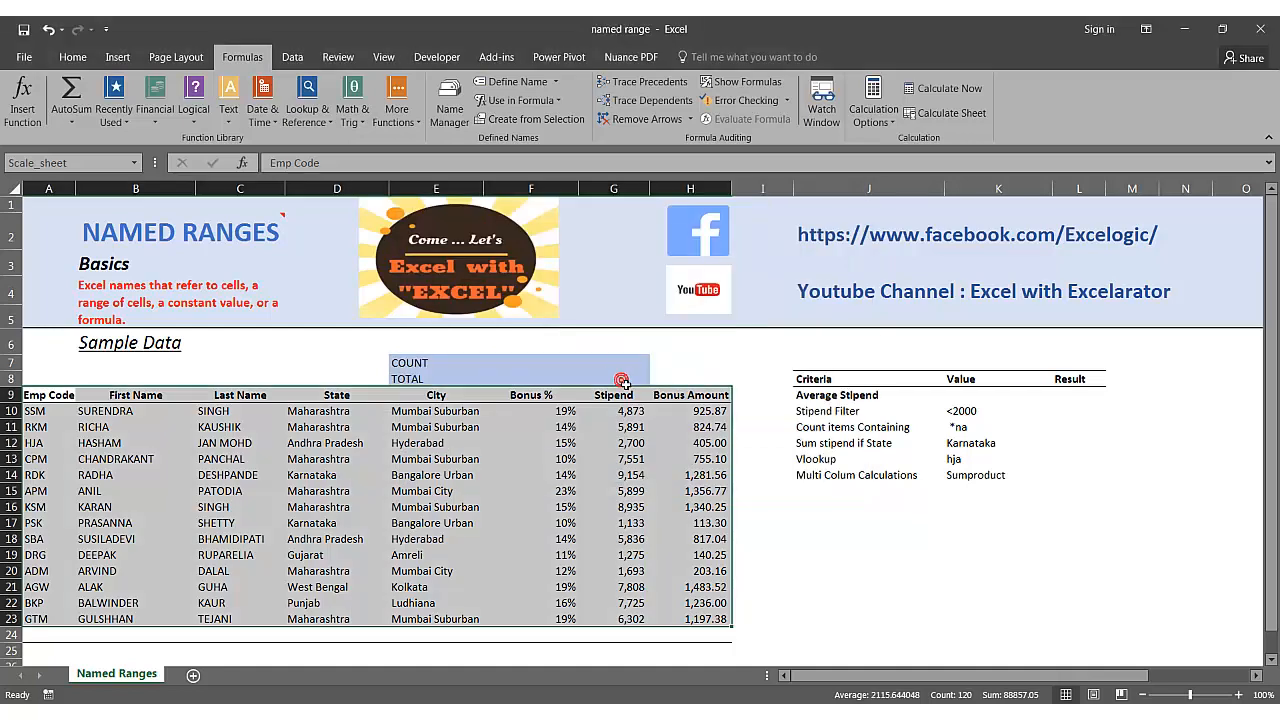
# Look over the criteria and their values in J9:K14 beside the employee table
pyautogui.click(1072, 401)
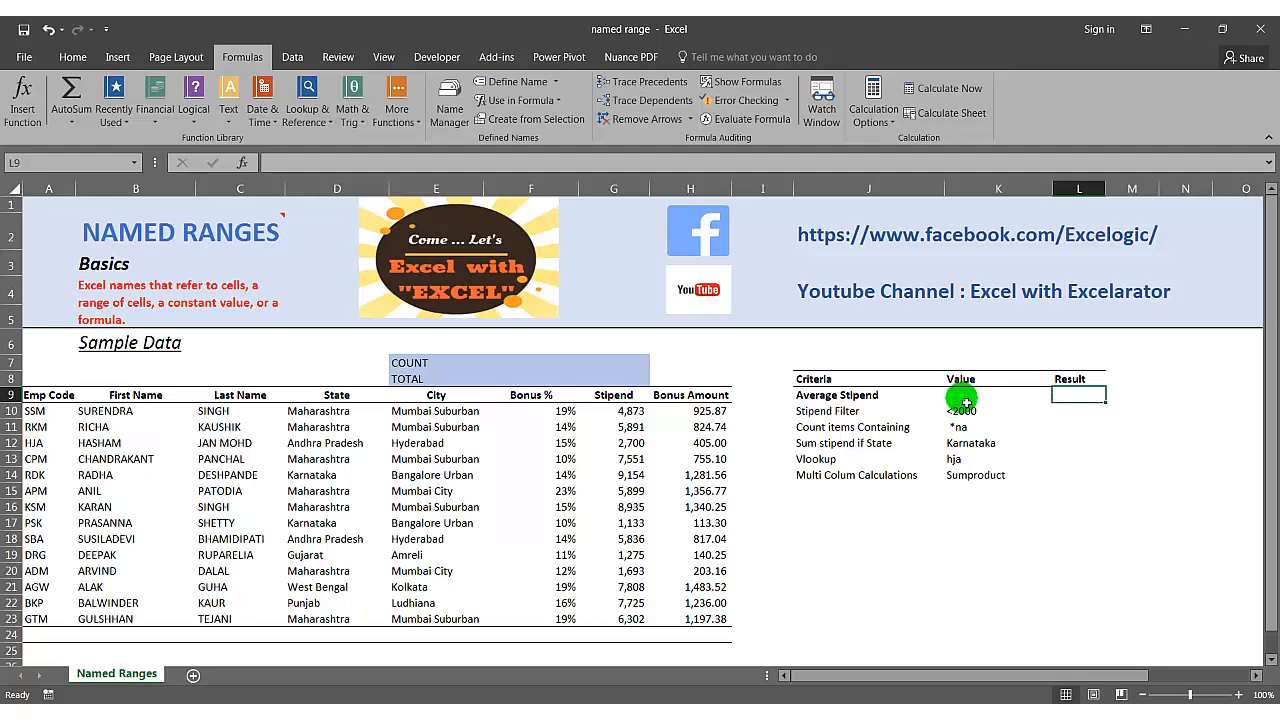
pyautogui.moveTo(828, 400); pyautogui.dragTo(974, 478)
pyautogui.moveTo(822, 397); pyautogui.dragTo(976, 491)
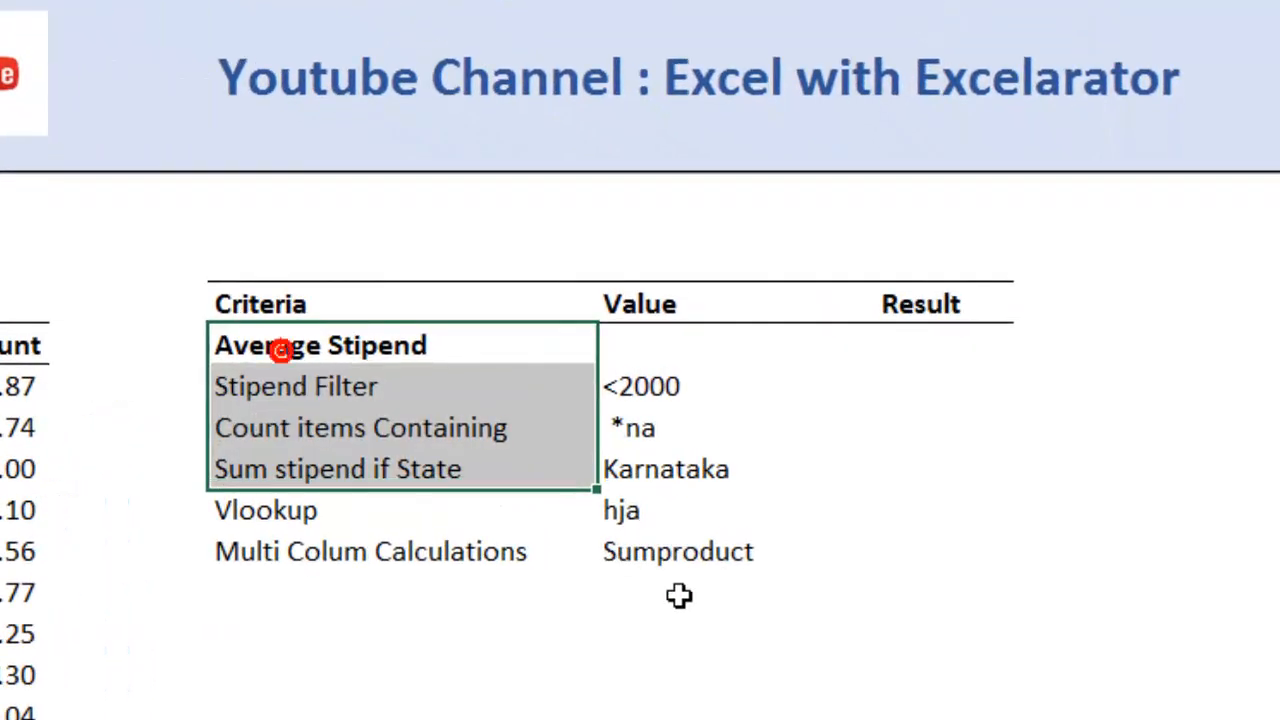
pyautogui.moveTo(679, 596); pyautogui.dragTo(679, 571)
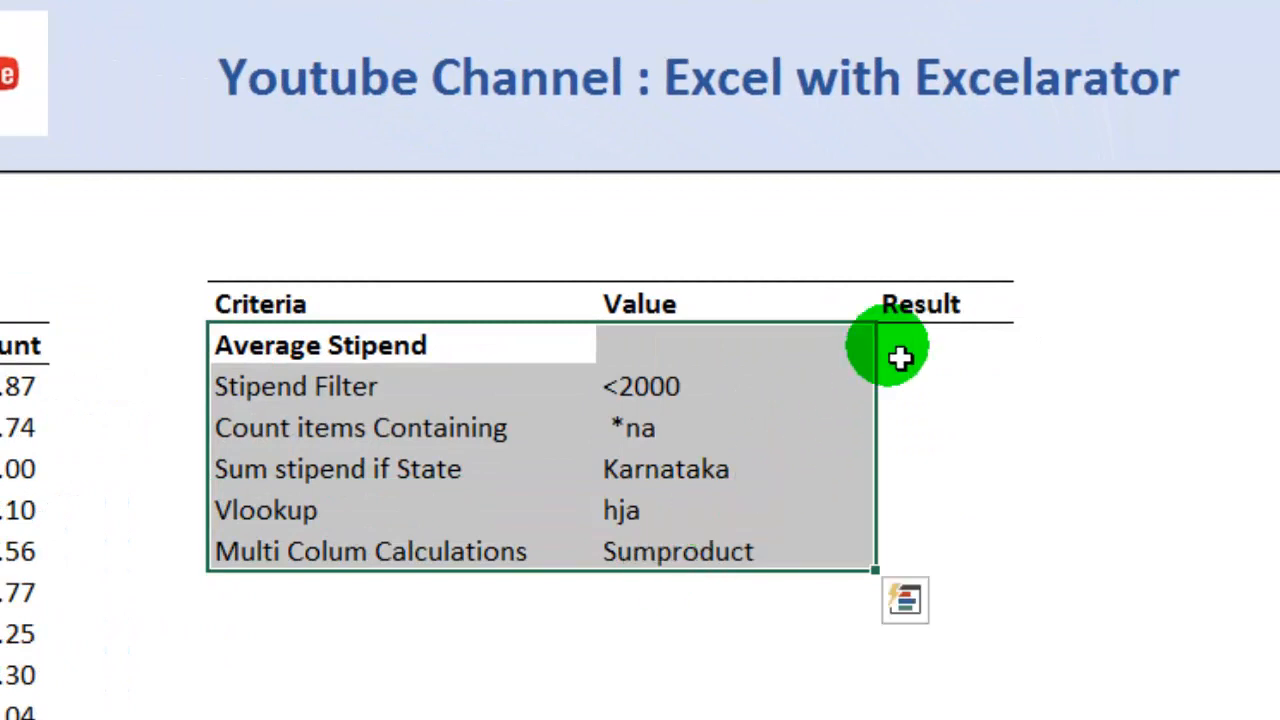
# Calculate the average stipend in result cell L9 with =AVERAGE(Stipend), using the named range
pyautogui.click(938, 356)
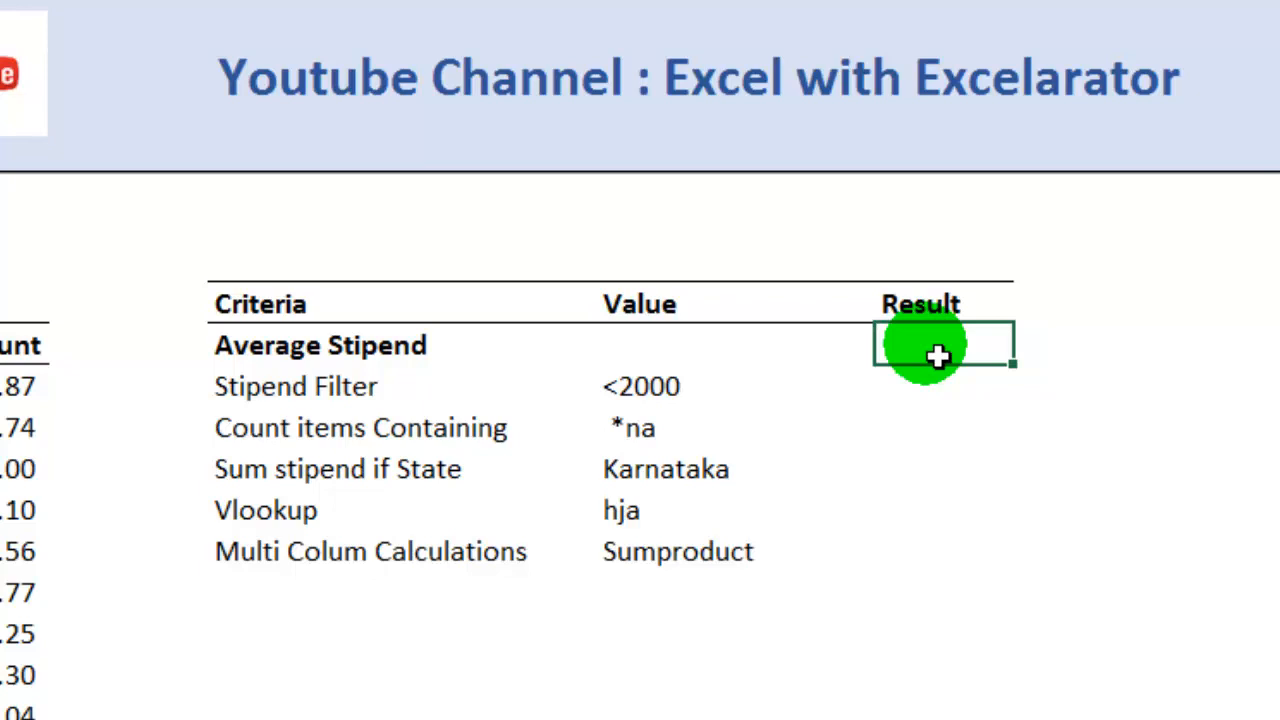
pyautogui.write('=av')
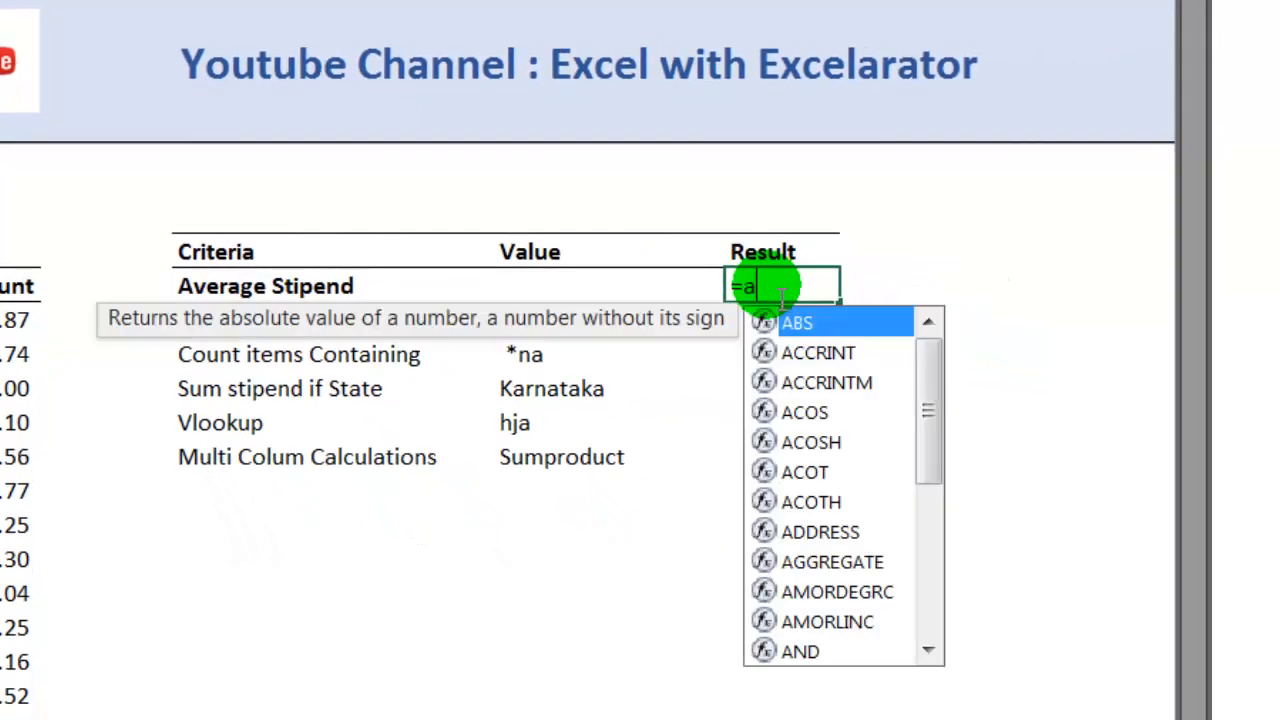
pyautogui.write('erage')
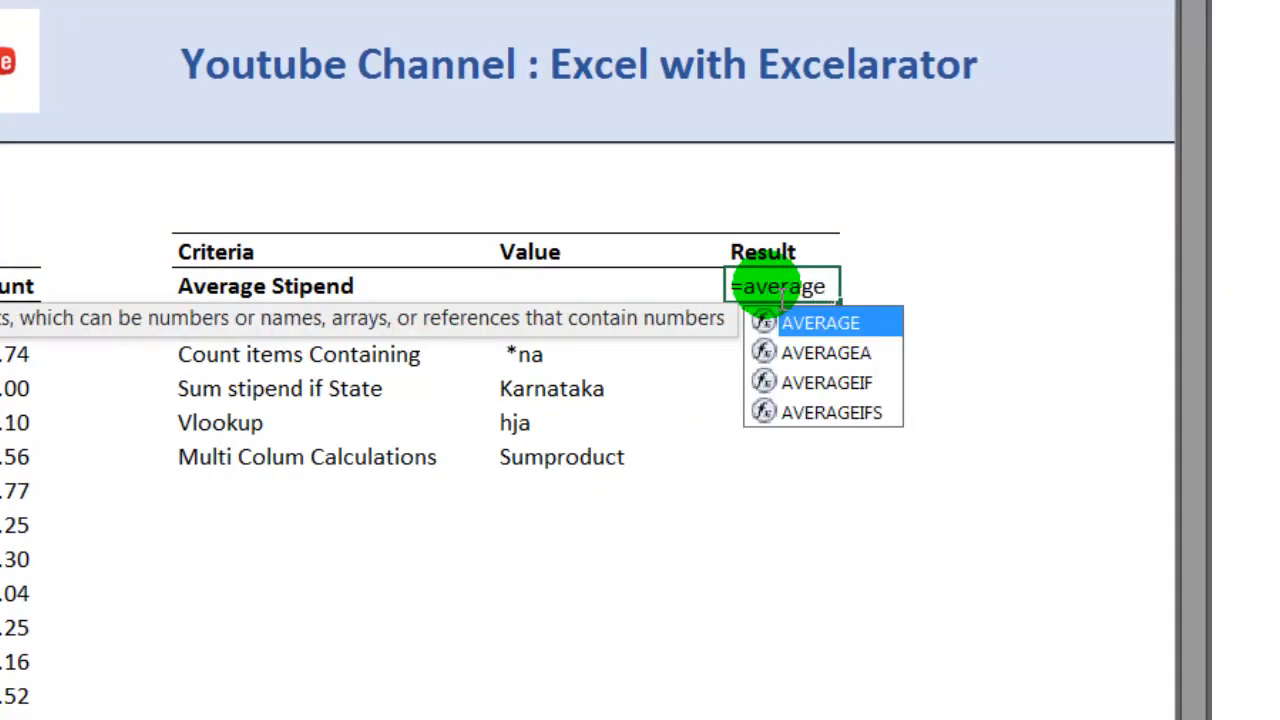
pyautogui.write('(')
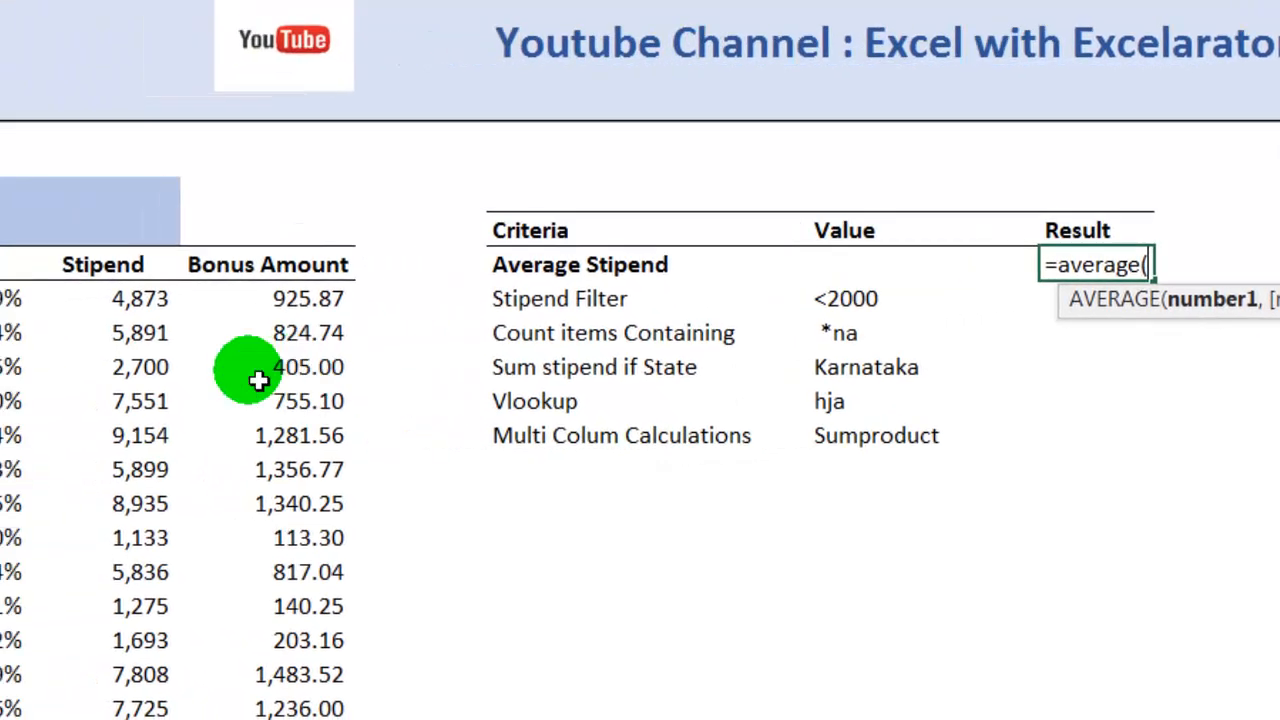
pyautogui.write('sti')
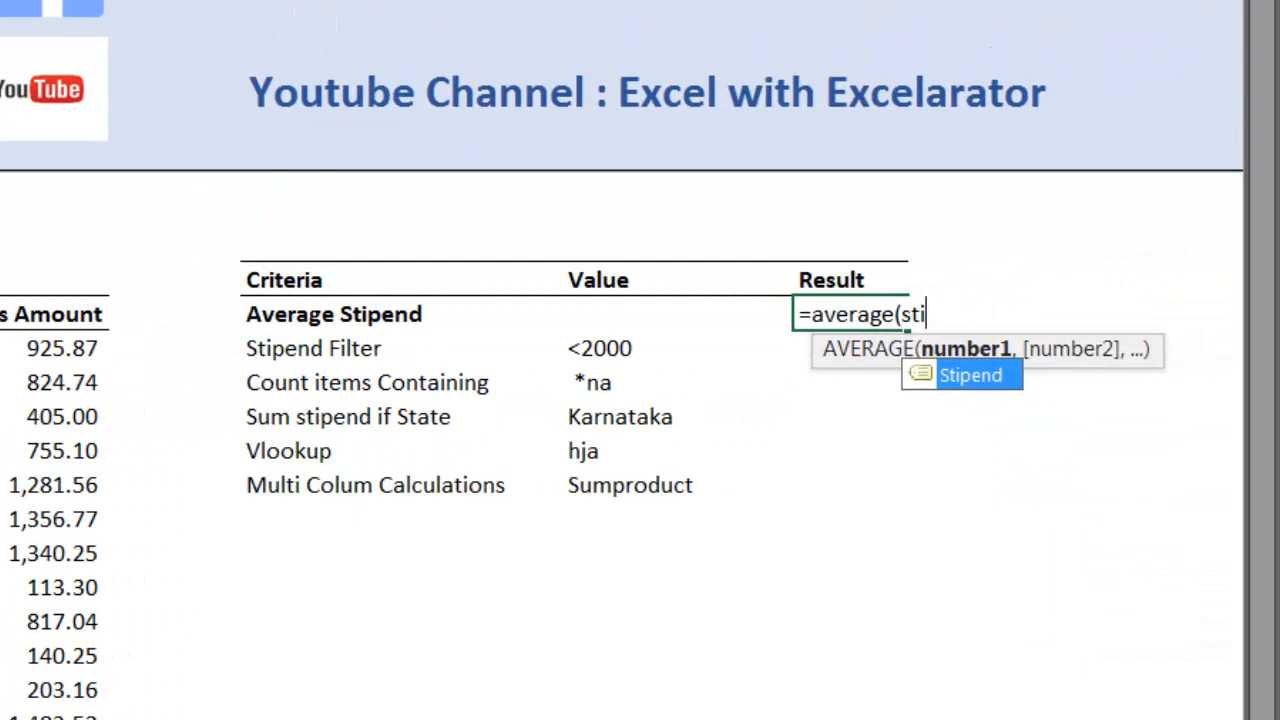
pyautogui.press('Tab')
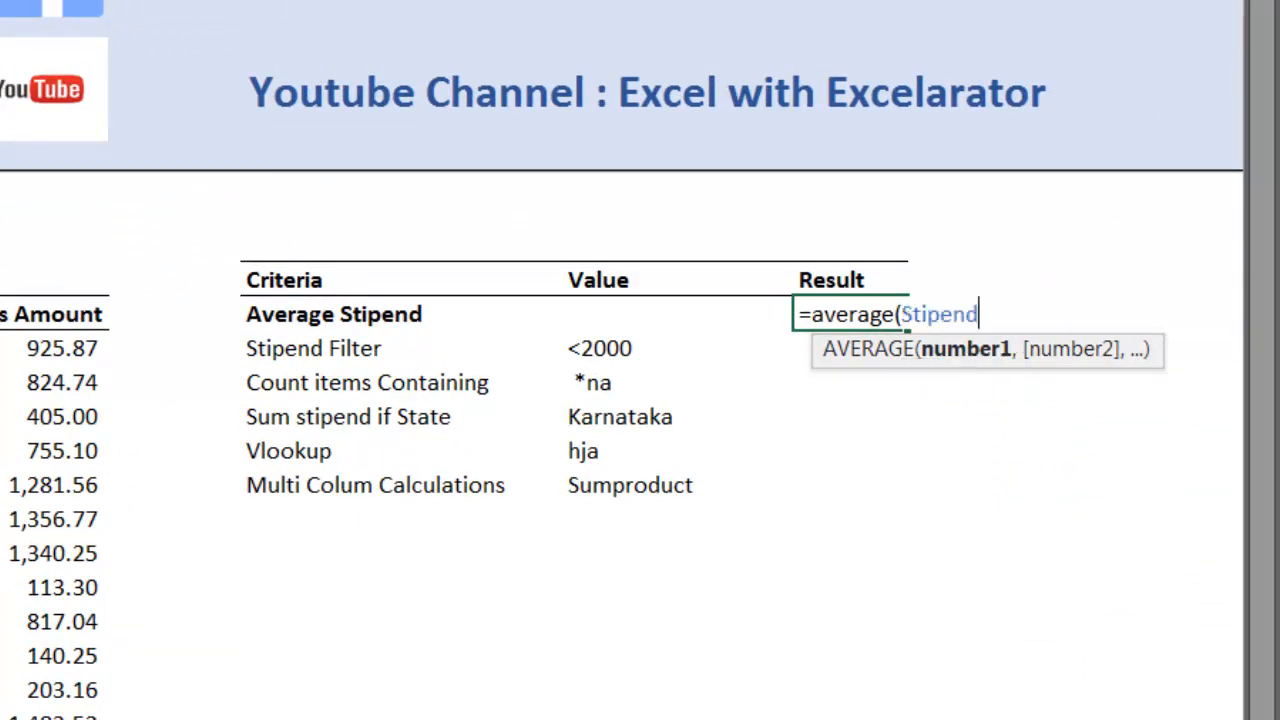
pyautogui.write(')')
pyautogui.press('Return')
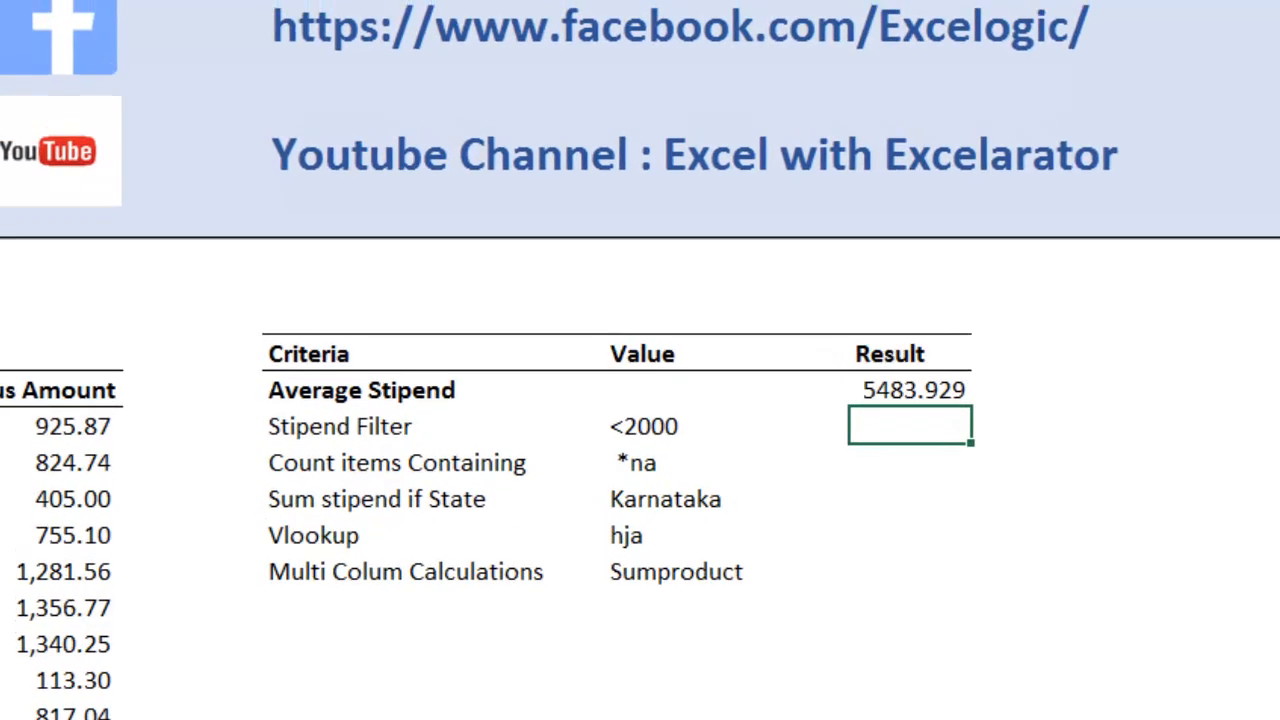
pyautogui.press('Up')
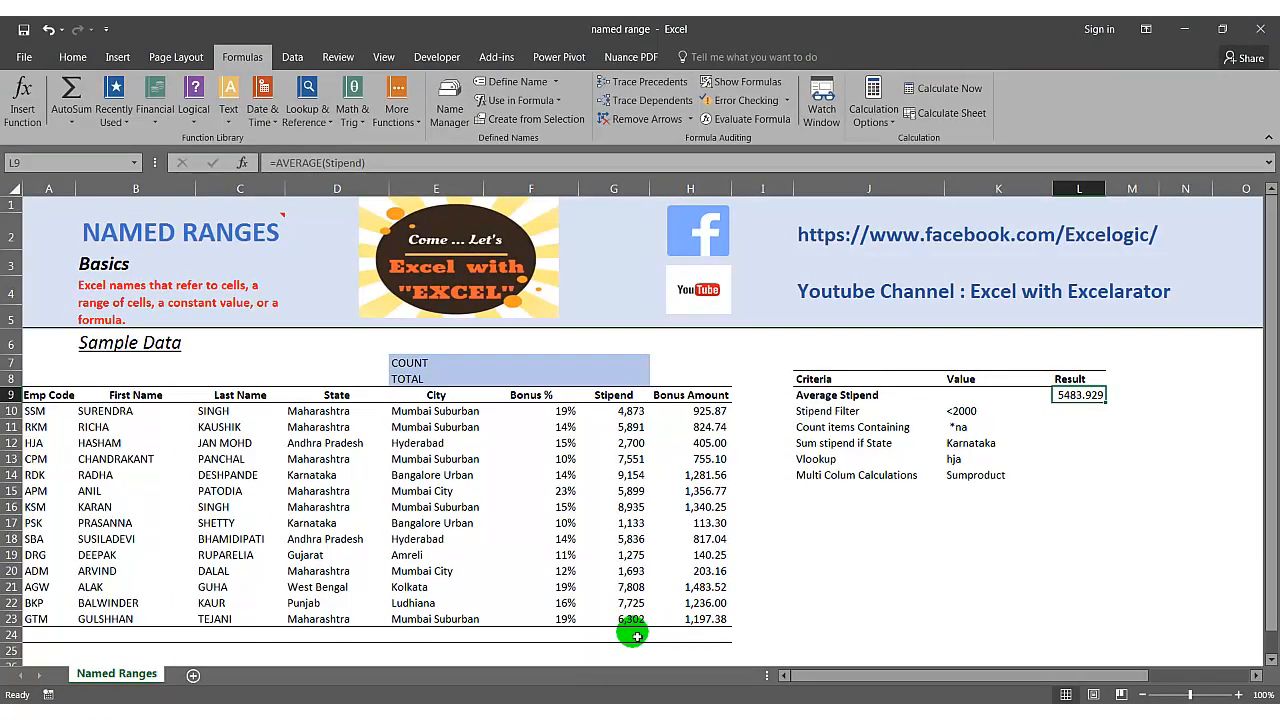
# Enter =AVERAGE(Stipend) in G24 below the Stipend column, picking the cells G10:G23 as the argument
pyautogui.click(636, 635)
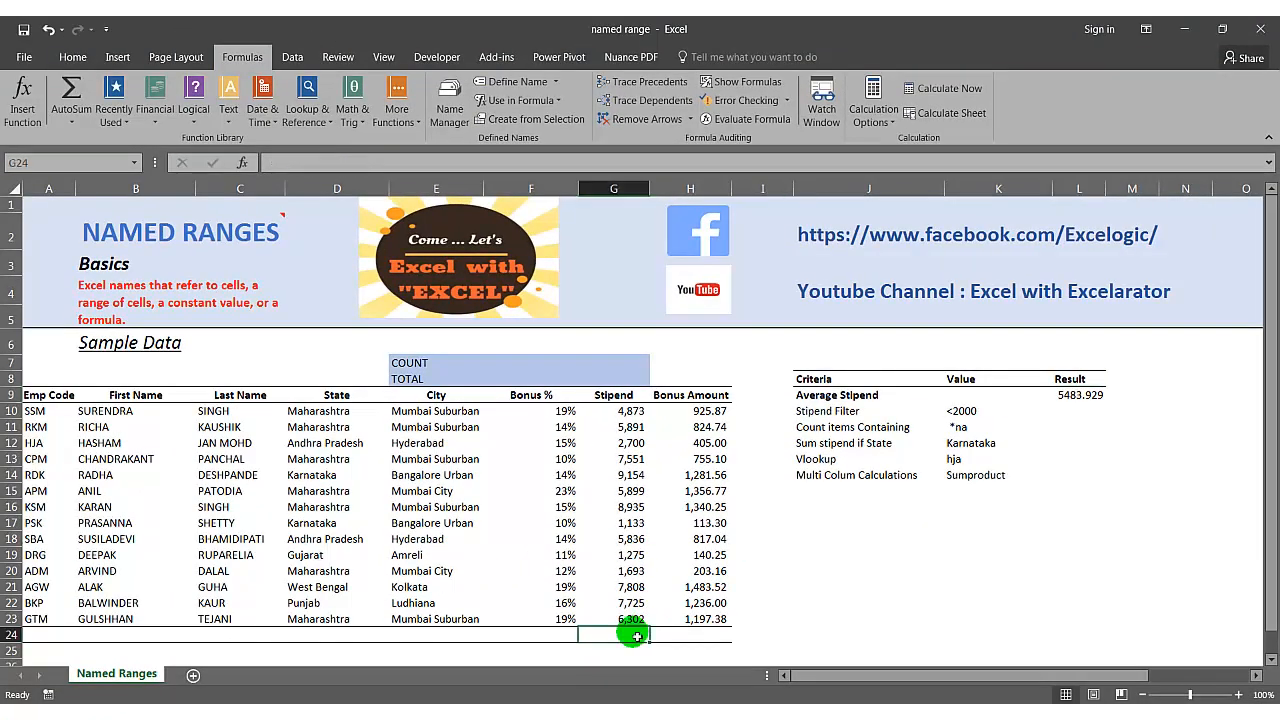
pyautogui.write('=')
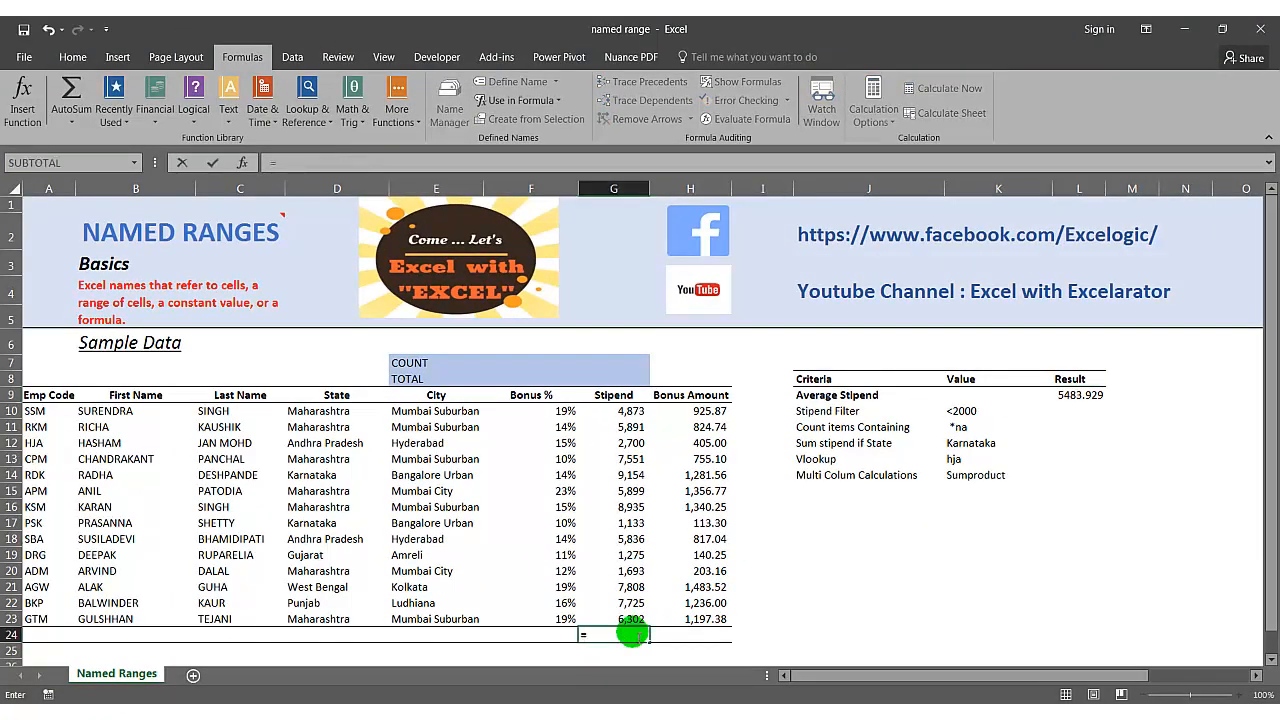
pyautogui.write('average')
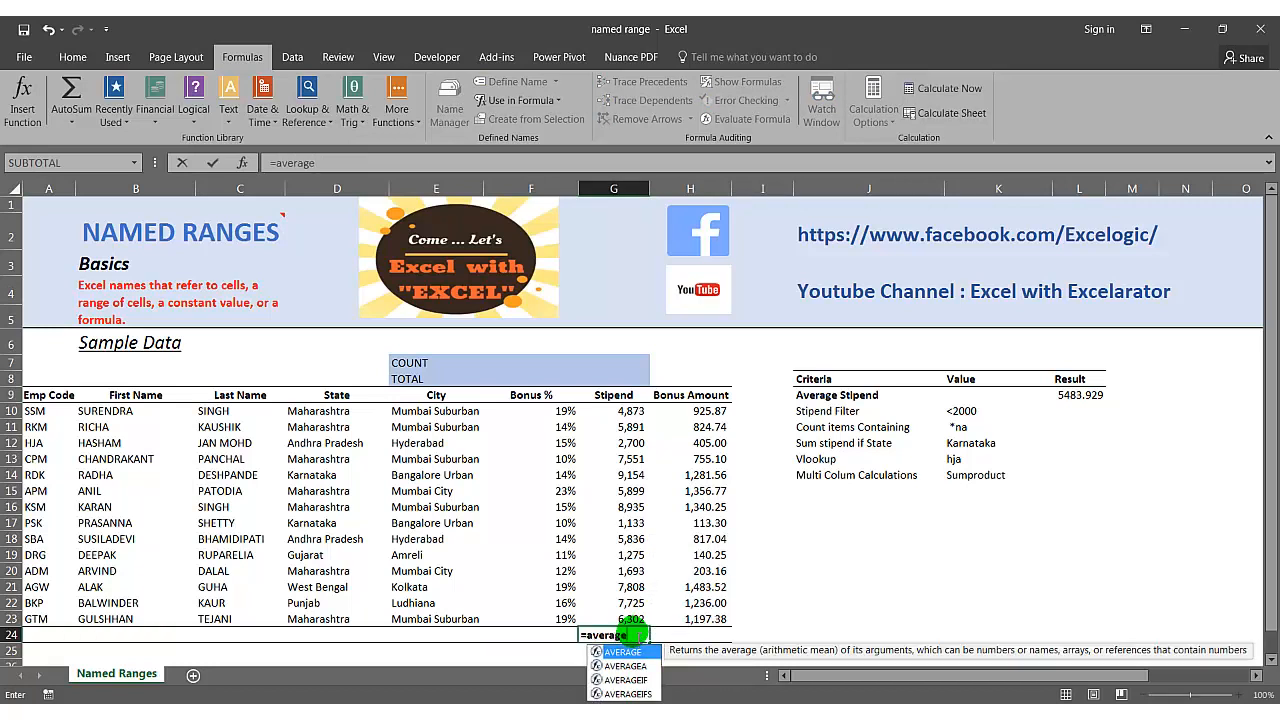
pyautogui.write('(')
pyautogui.moveTo(623, 620); pyautogui.dragTo(627, 413)
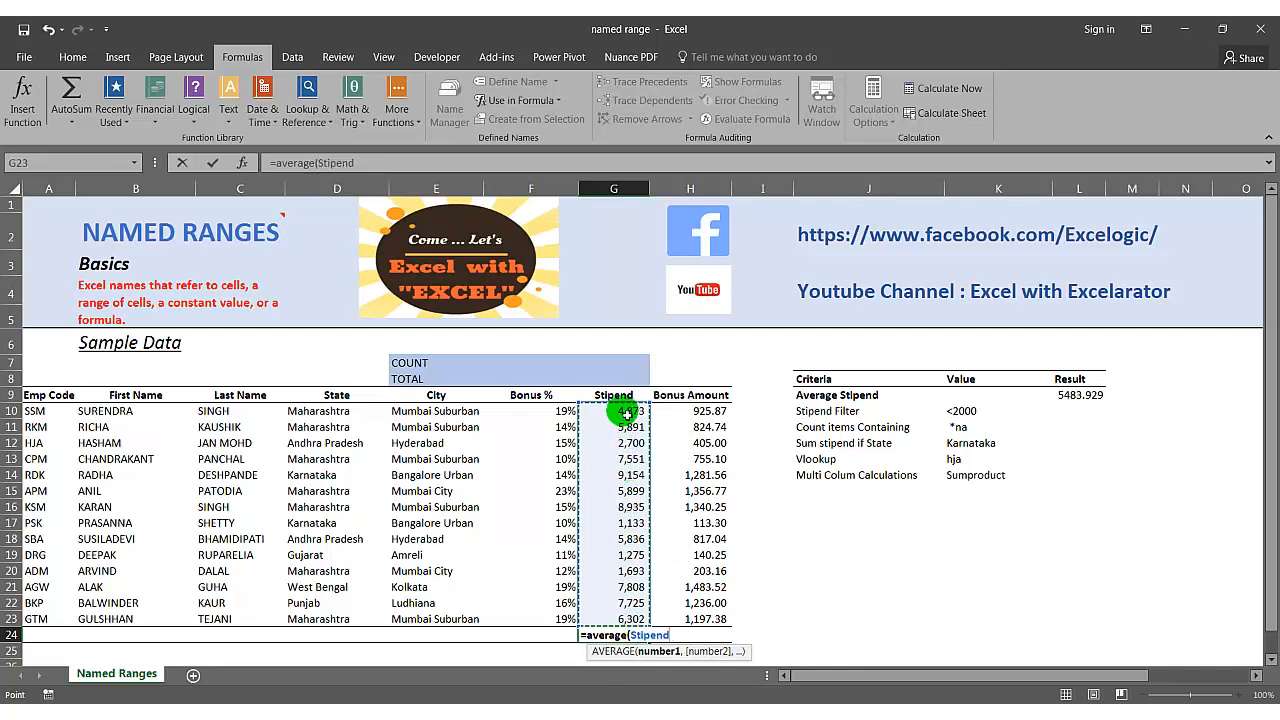
pyautogui.write(')')
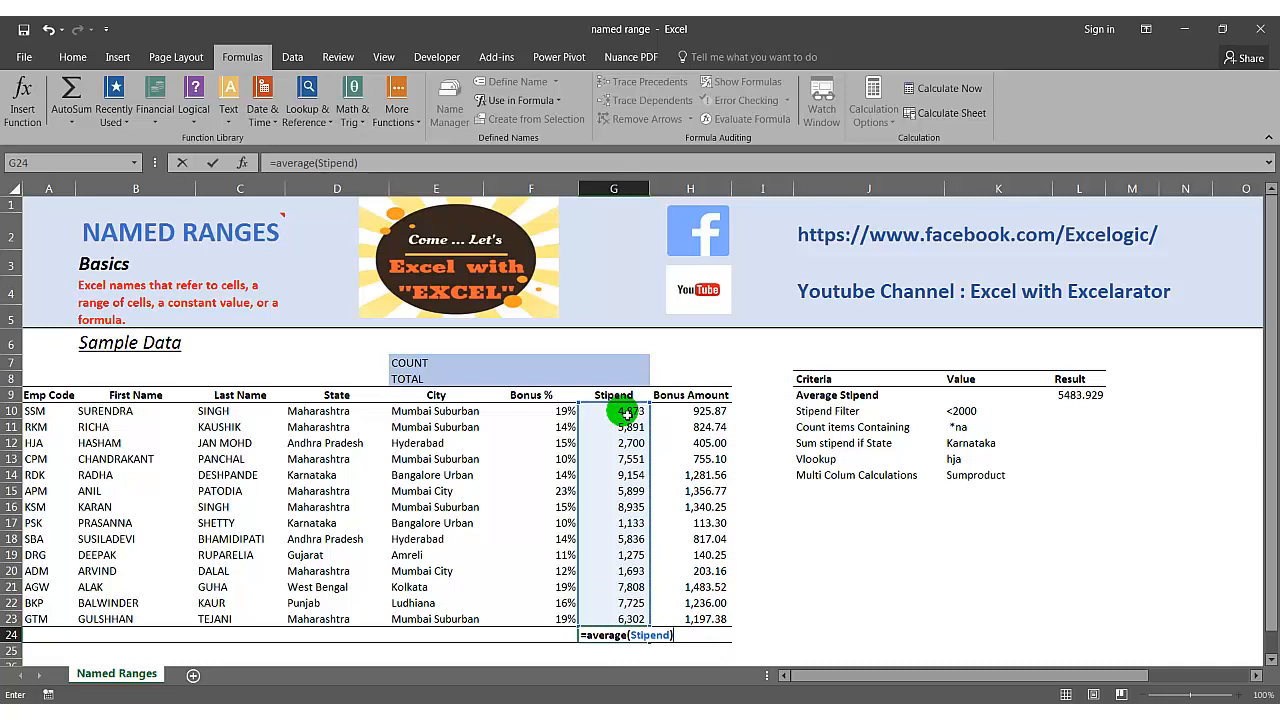
pyautogui.press('Return')
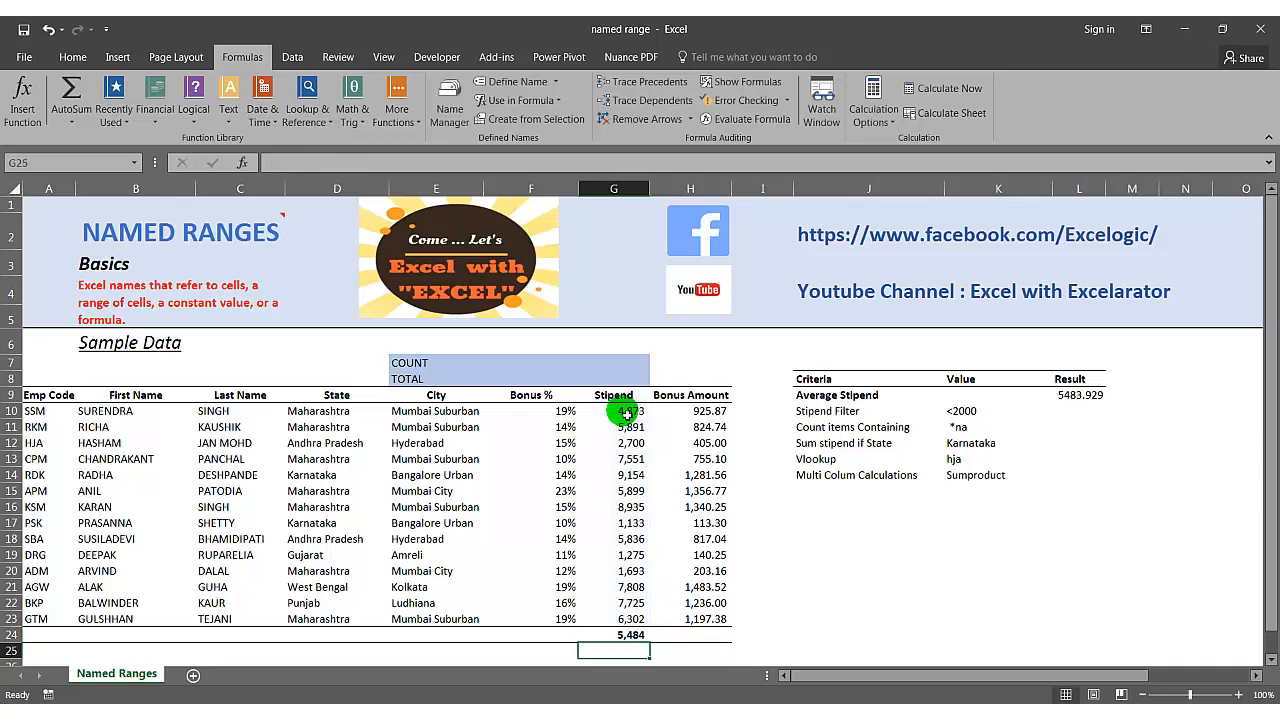
pyautogui.press('Up')
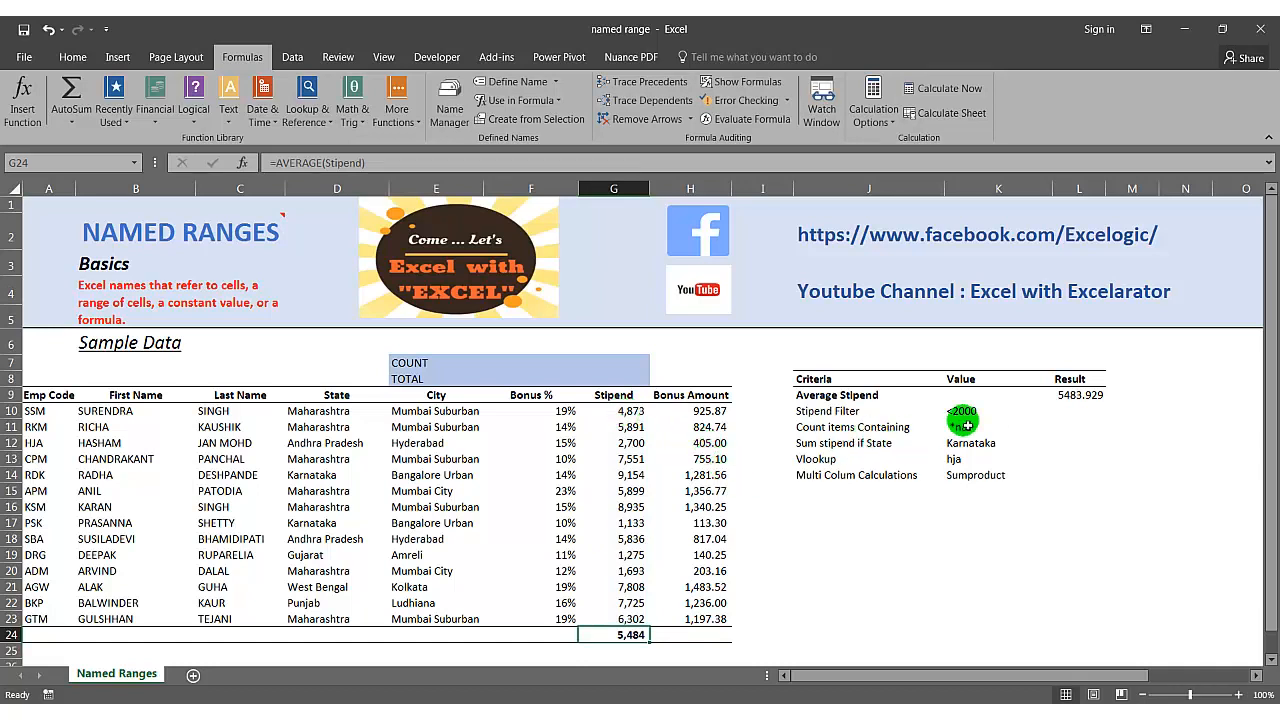
# Sum the stipends meeting the Stipend Filter criterion by entering =SUMIF(Stipend,K10,Stipend) in result cell L10
pyautogui.click(1078, 412)
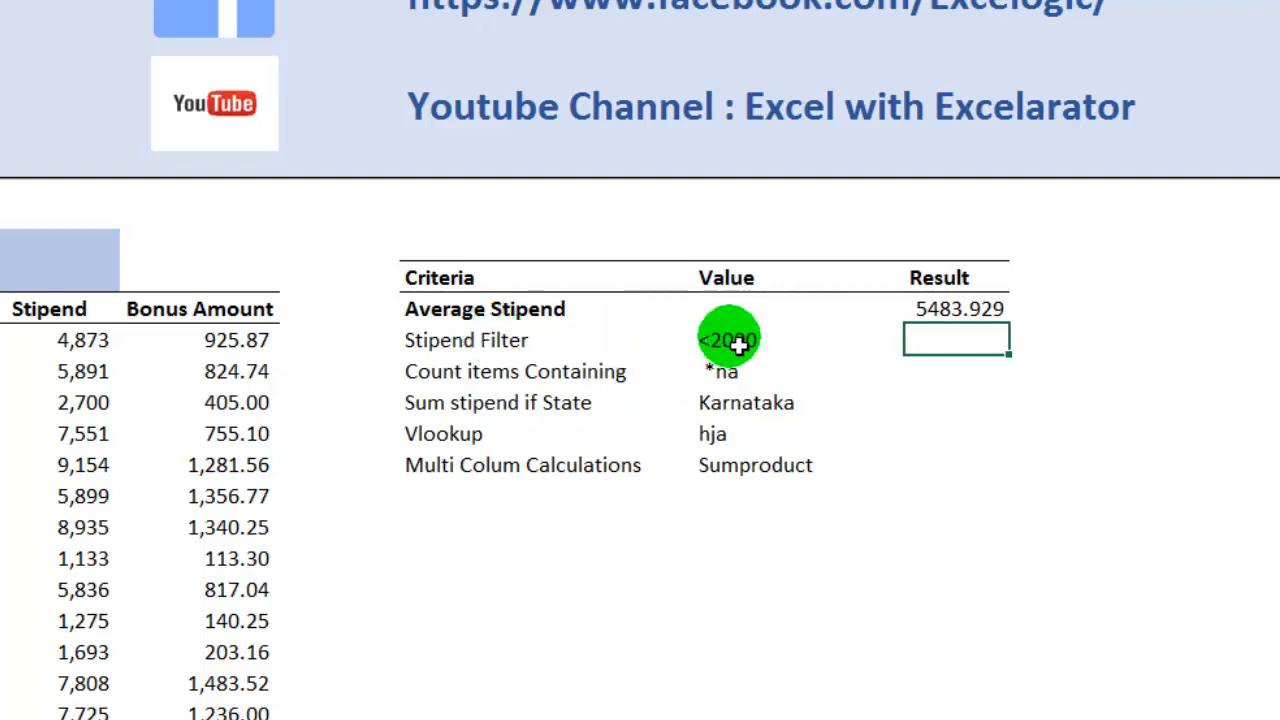
pyautogui.click(950, 341)
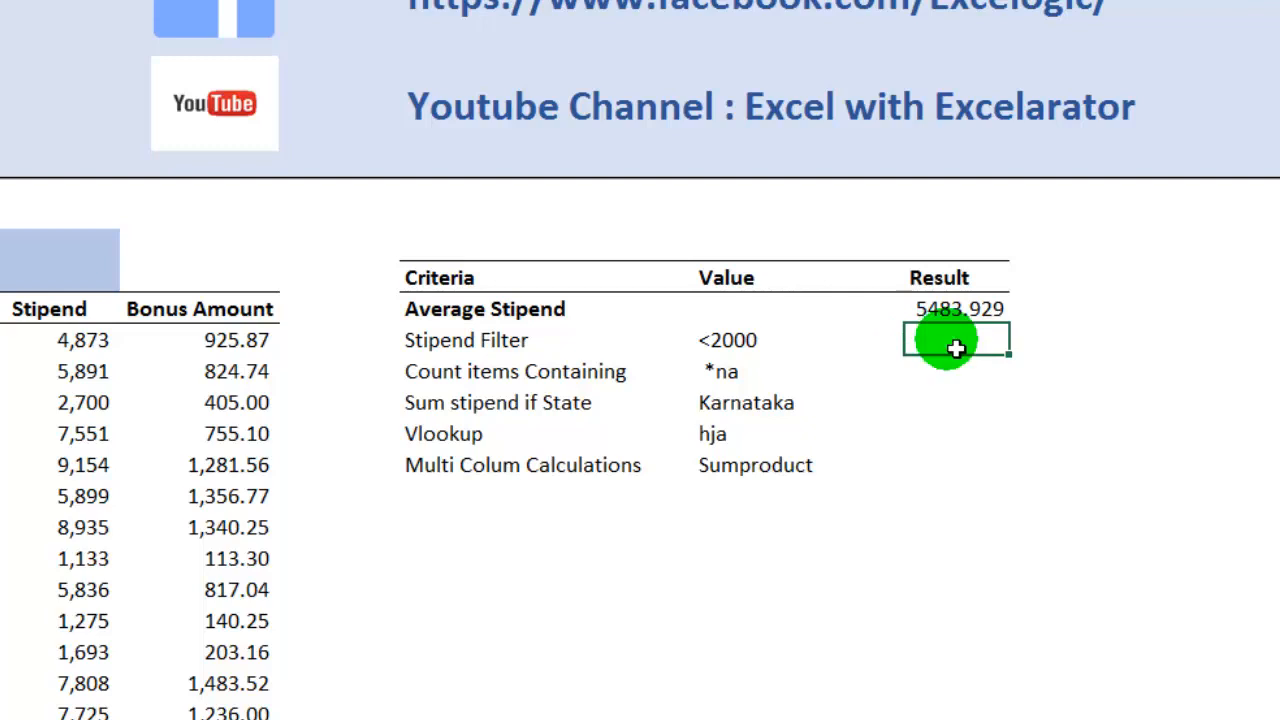
pyautogui.write('=sumif')
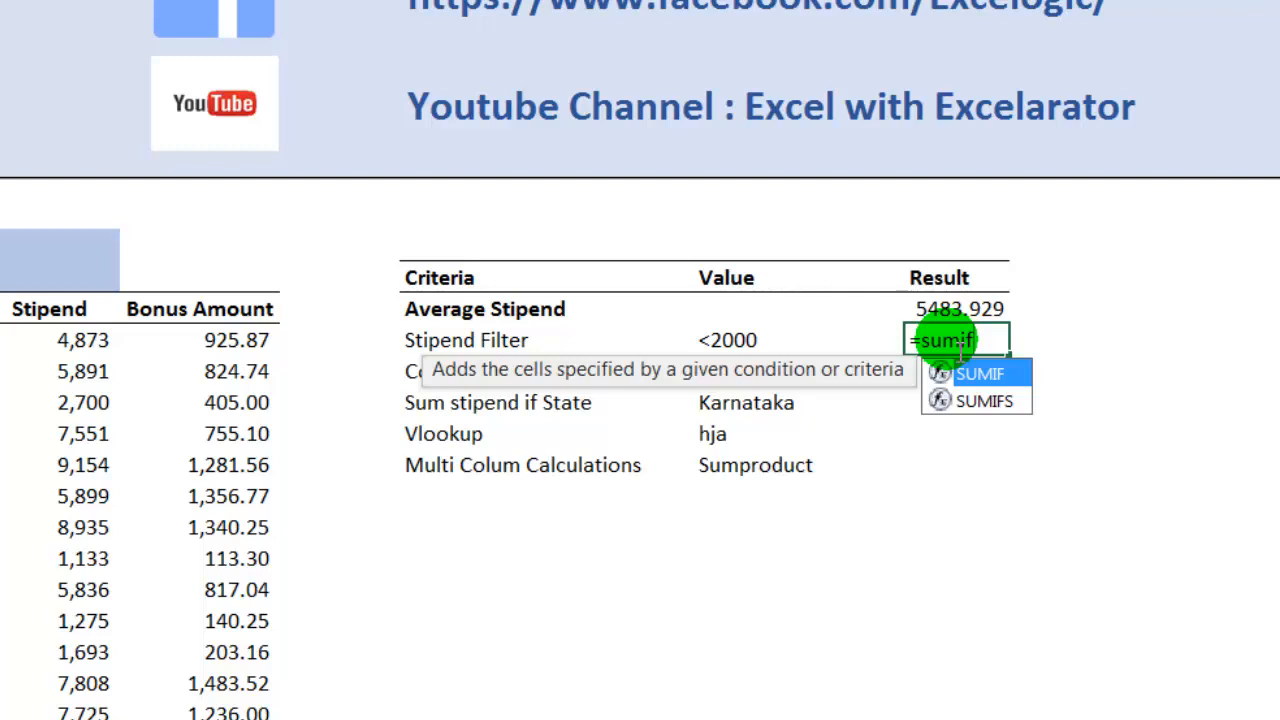
pyautogui.write('(')
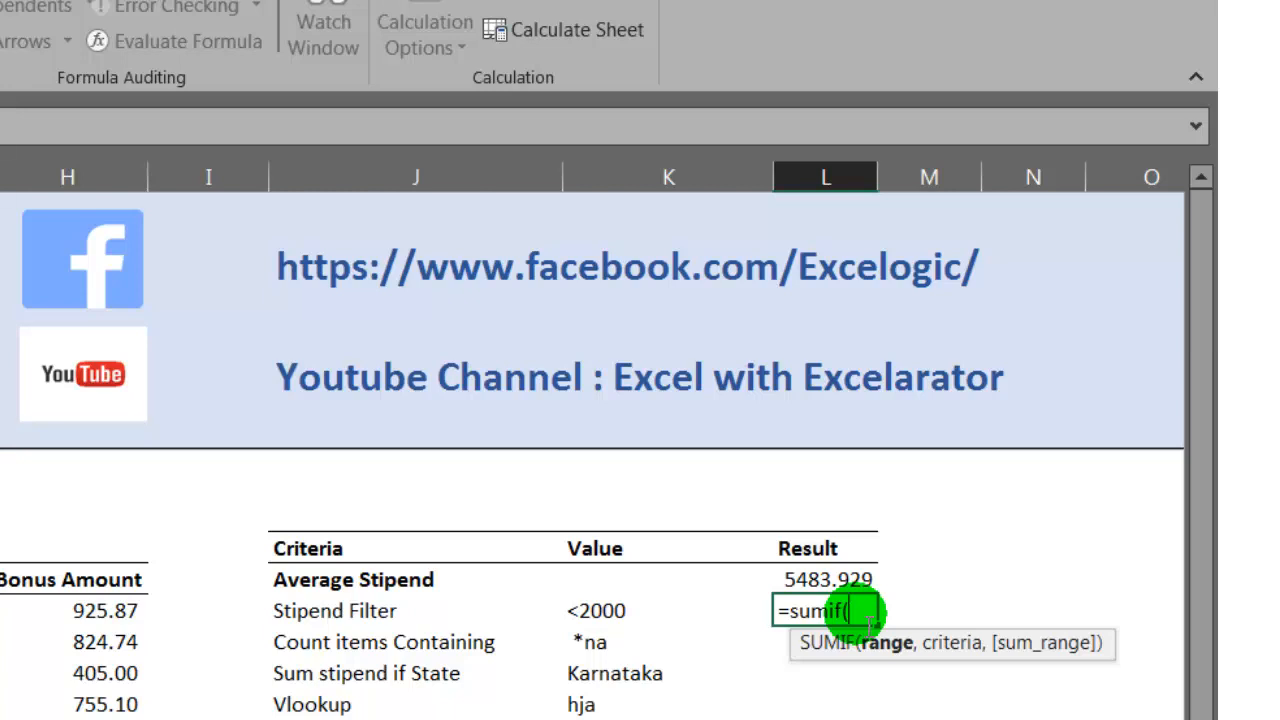
pyautogui.write('stipe')
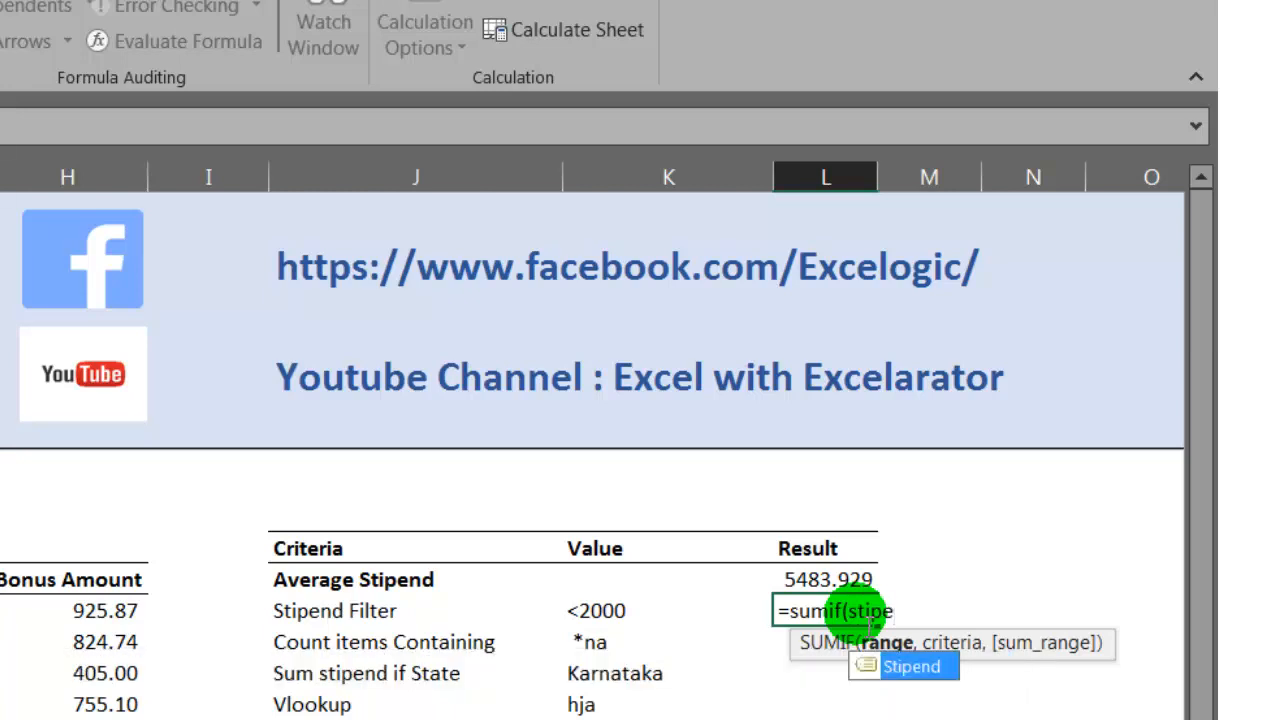
pyautogui.press('Tab')
pyautogui.write(',')
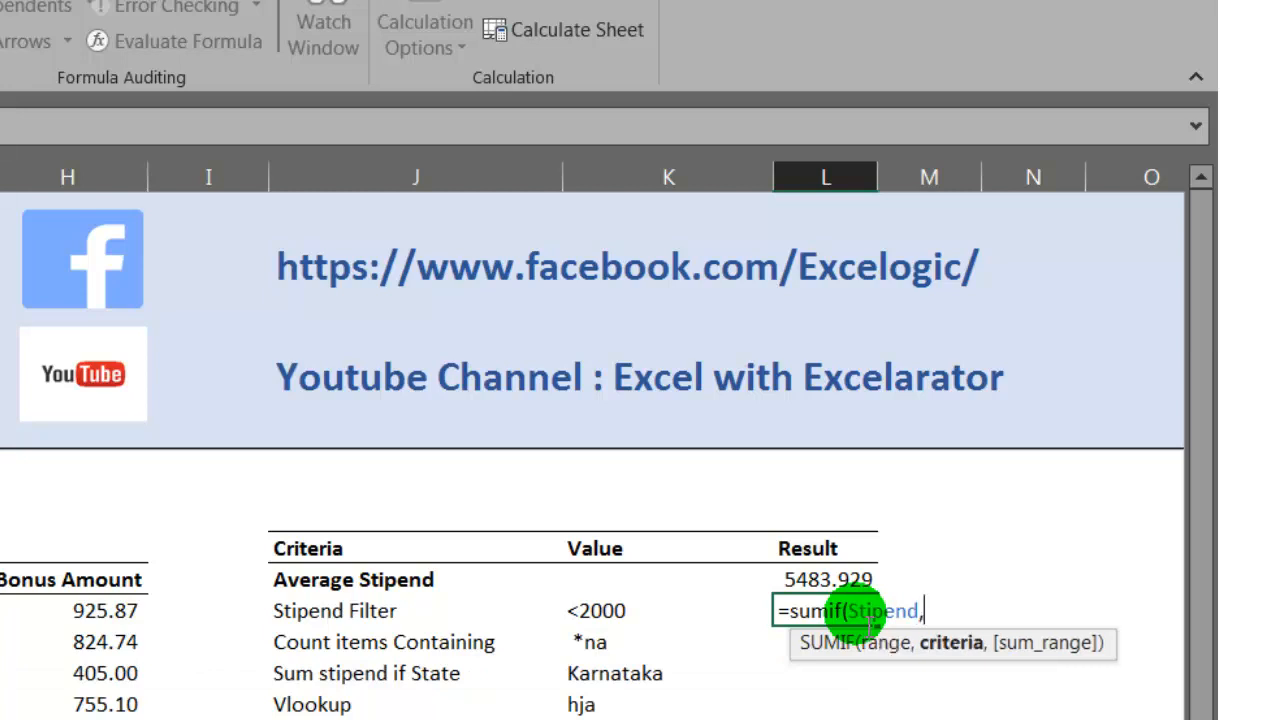
pyautogui.click(617, 622)
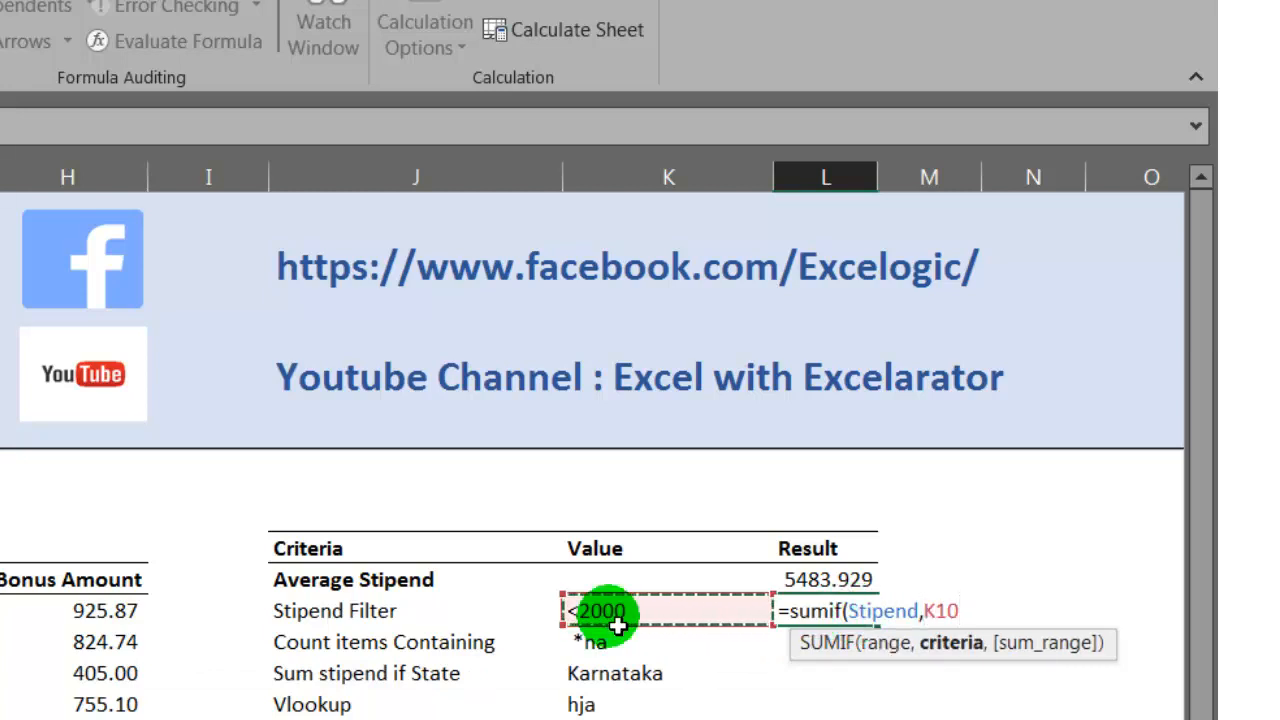
pyautogui.write(',')
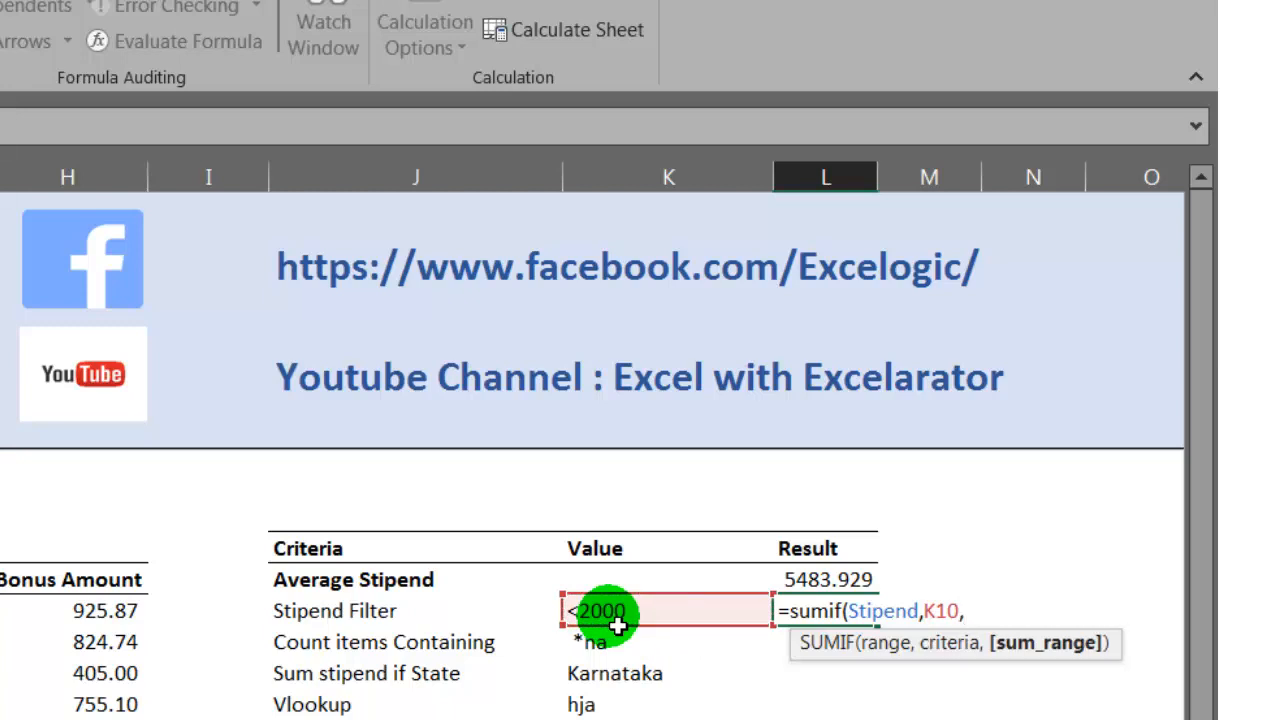
pyautogui.write('sti')
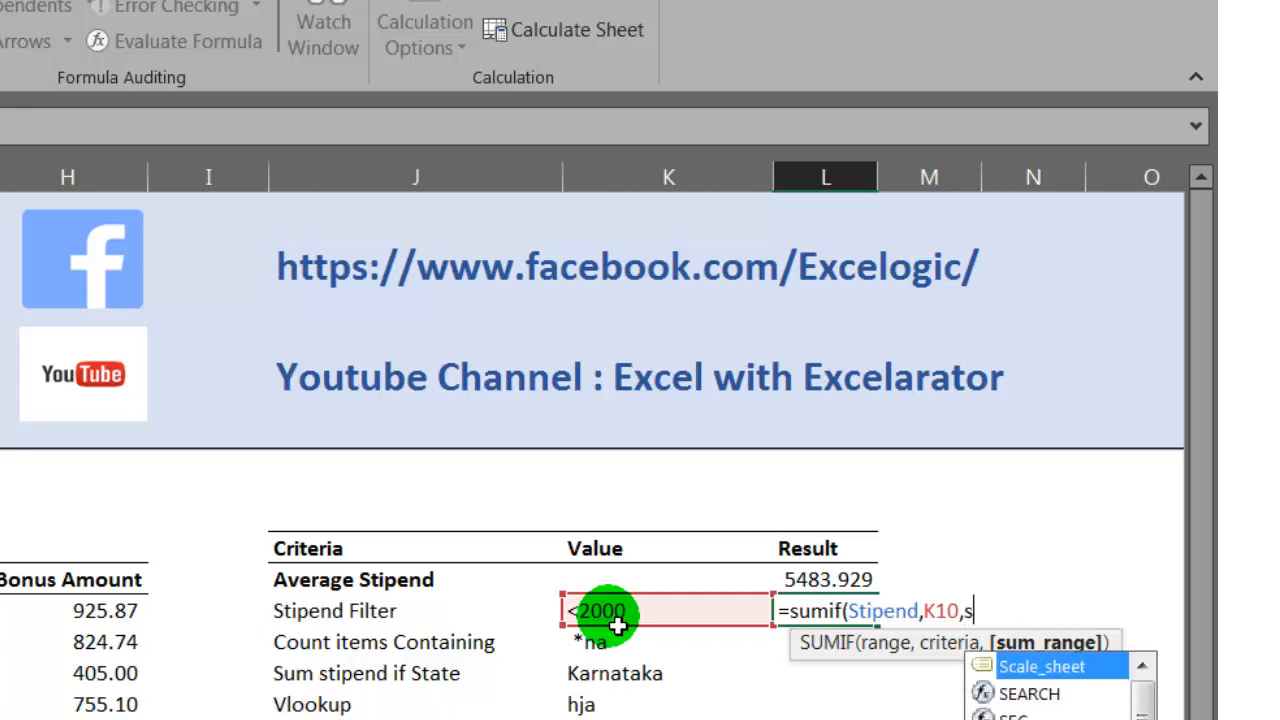
pyautogui.write('pe')
pyautogui.press('Tab')
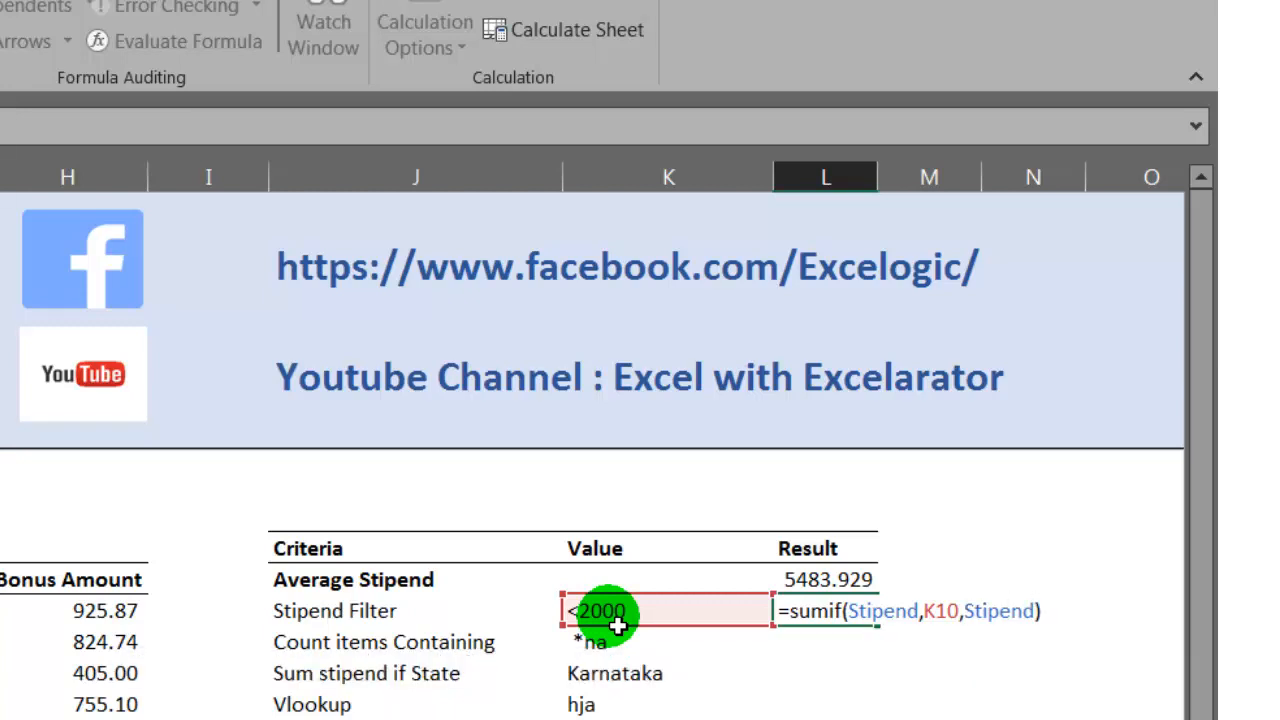
pyautogui.press('Return')
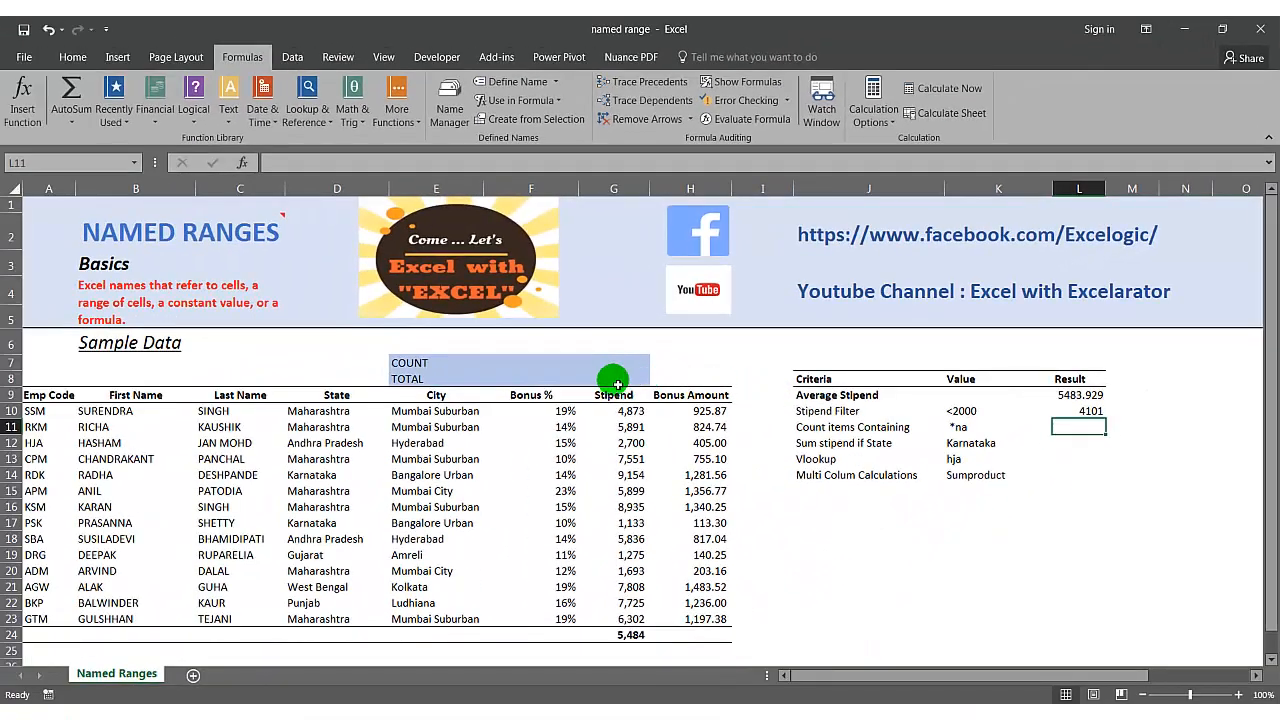
# Select the header cells A9:H9 of the employee table, from Bonus Amount across to Emp Code
pyautogui.moveTo(680, 395); pyautogui.dragTo(60, 397)
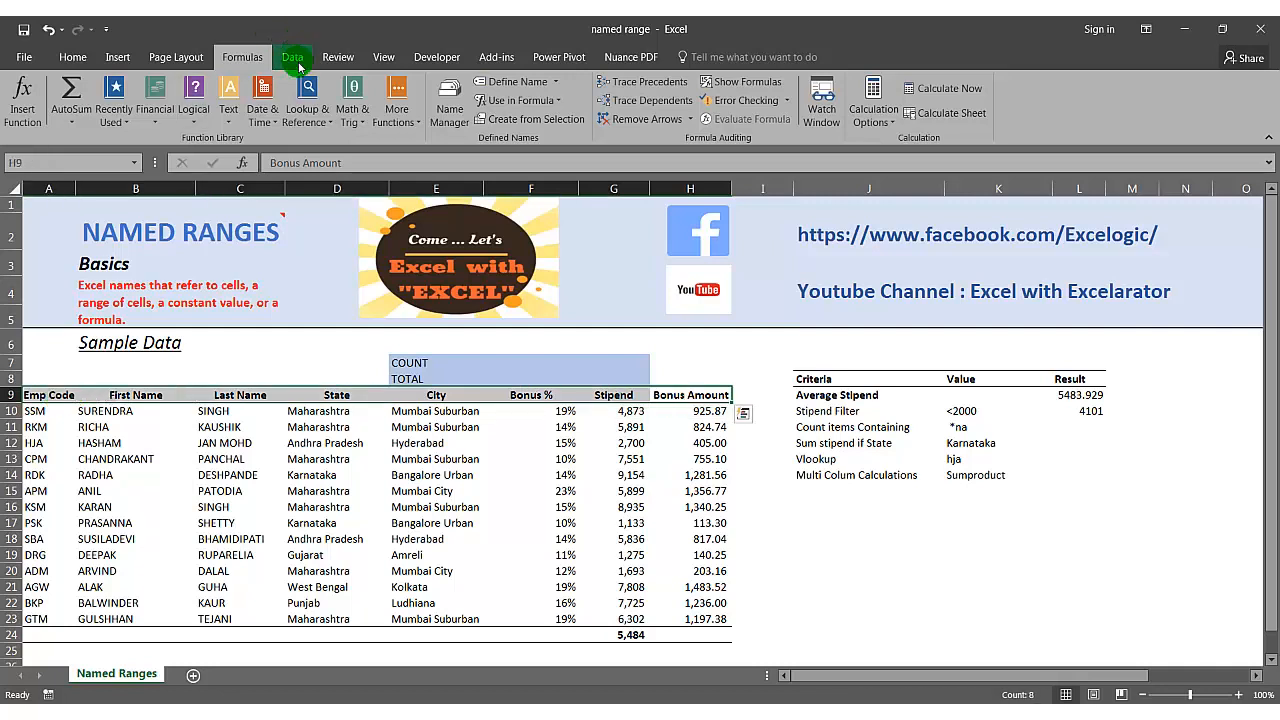
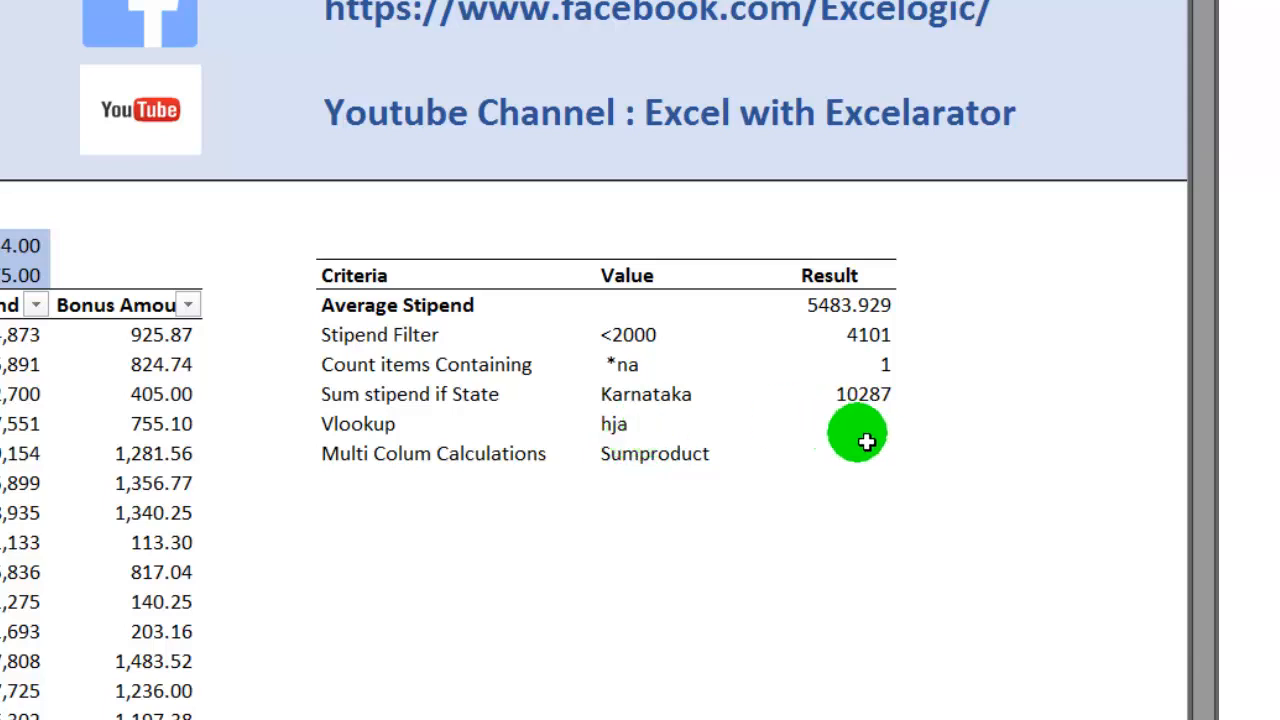
# Look up the bonus percentage for the employee code in K13 by entering =VLOOKUP(K13,Scale_sheet,6,FALSE) in result cell L13
pyautogui.click(866, 440)
pyautogui.write('=')
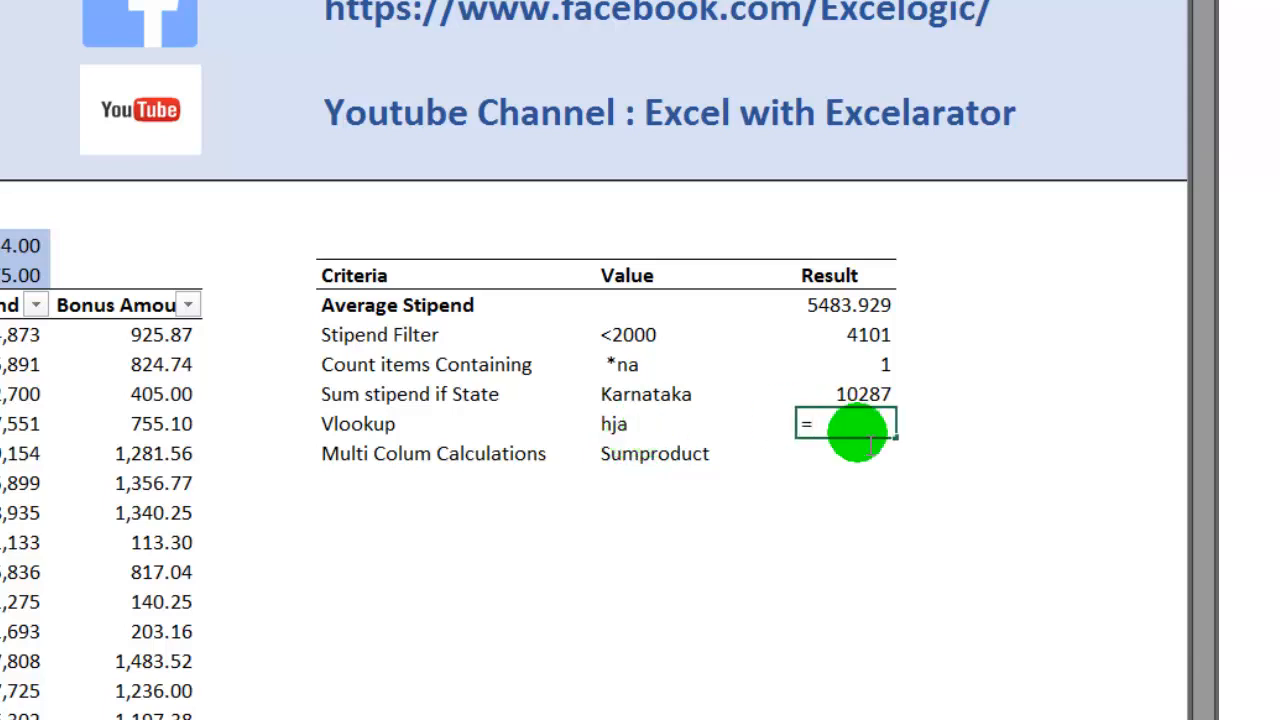
pyautogui.write('vlookup')
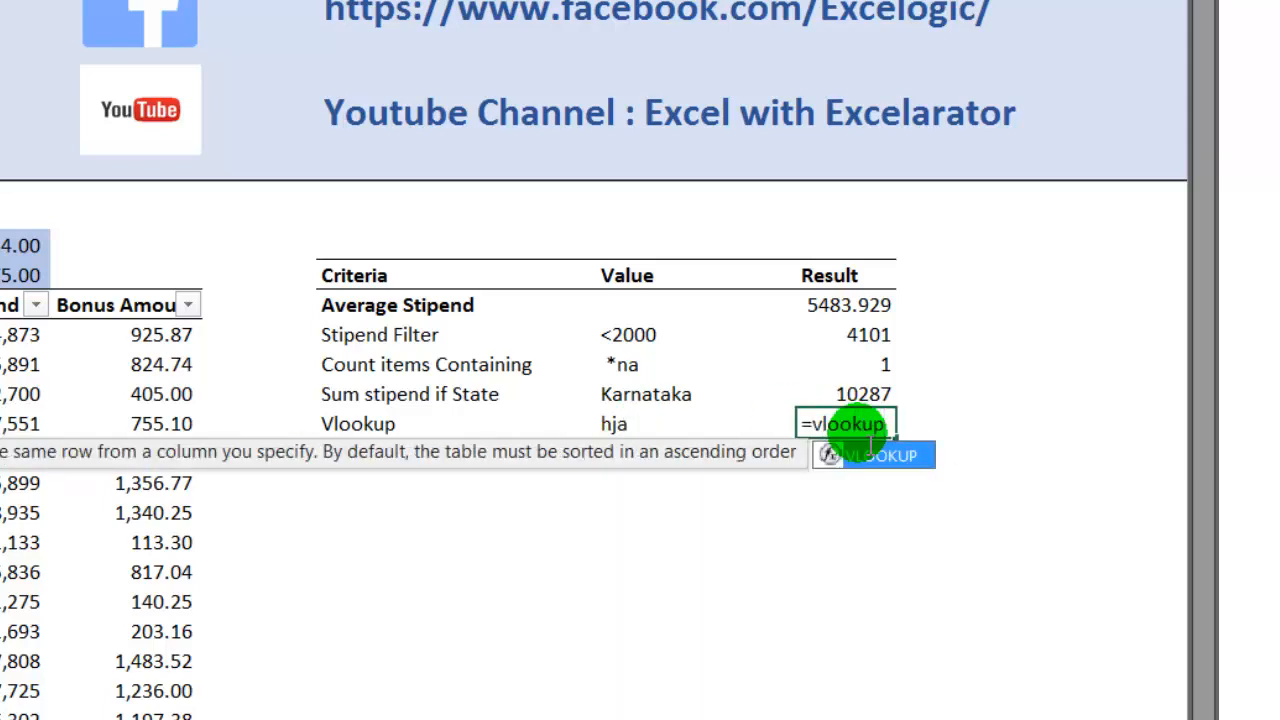
pyautogui.write('(')
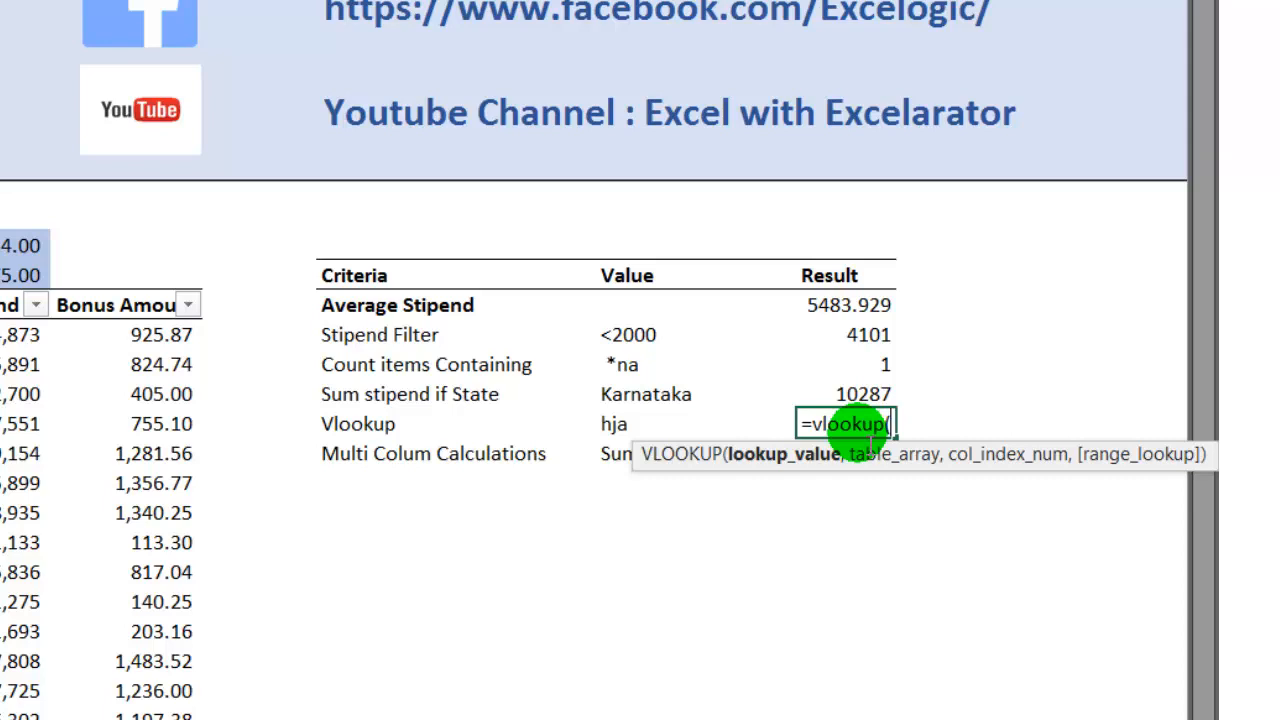
pyautogui.click(627, 428)
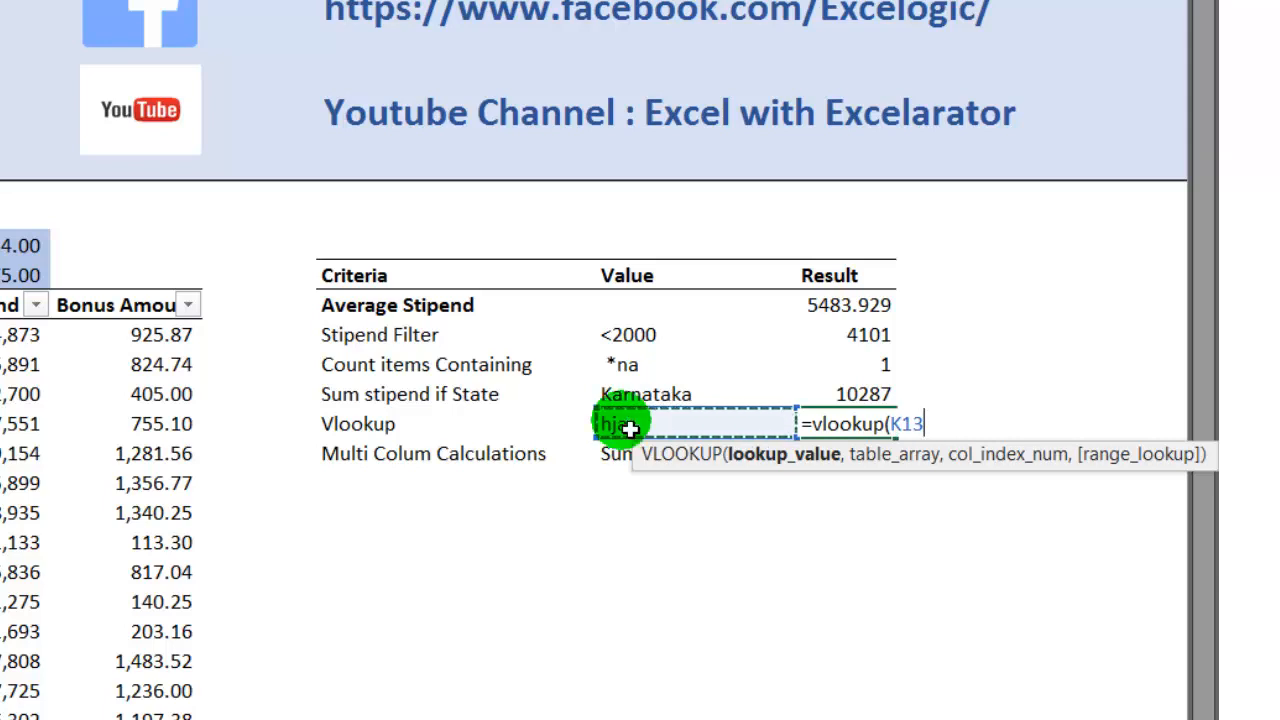
pyautogui.write(',')
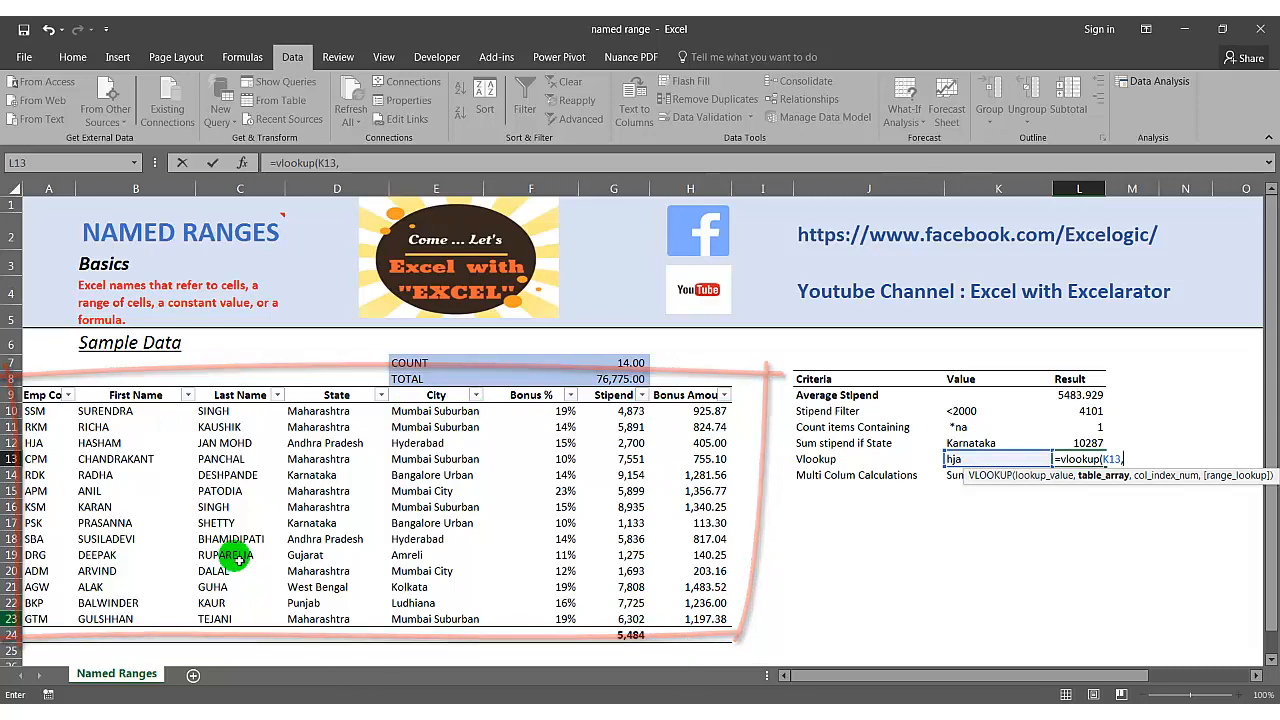
pyautogui.write('sca')
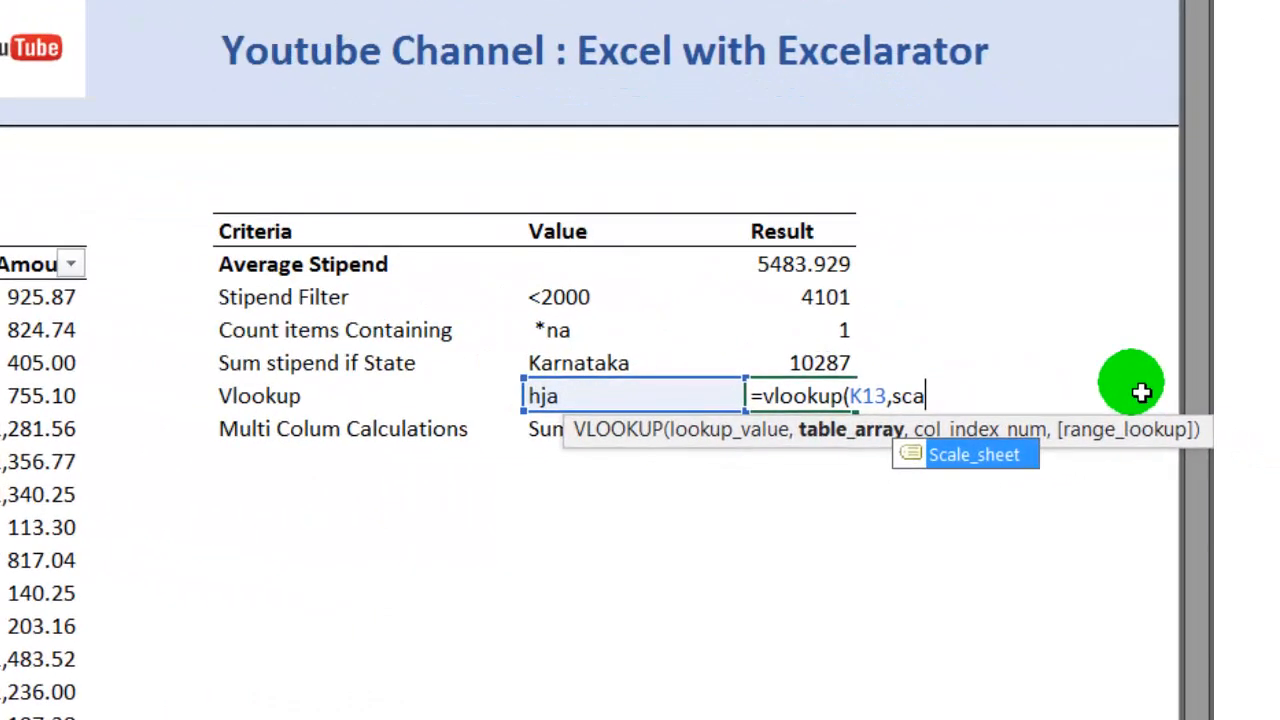
pyautogui.press('Tab')
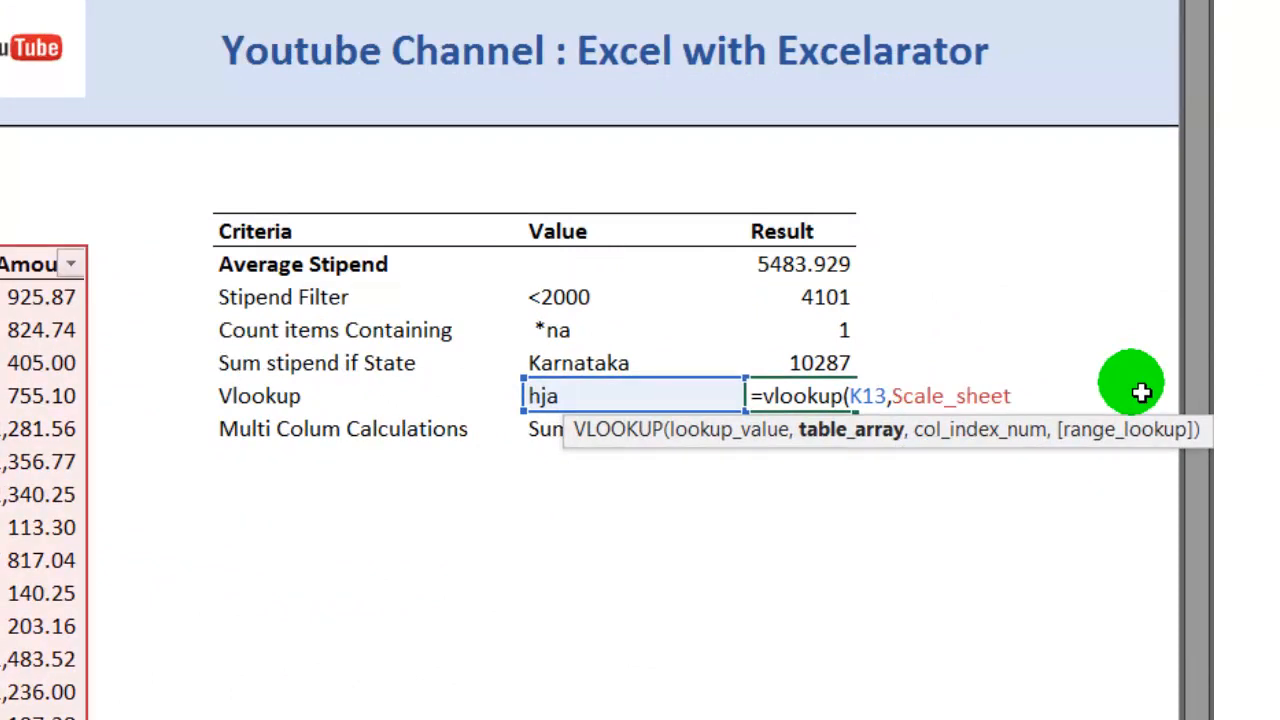
pyautogui.write(',')
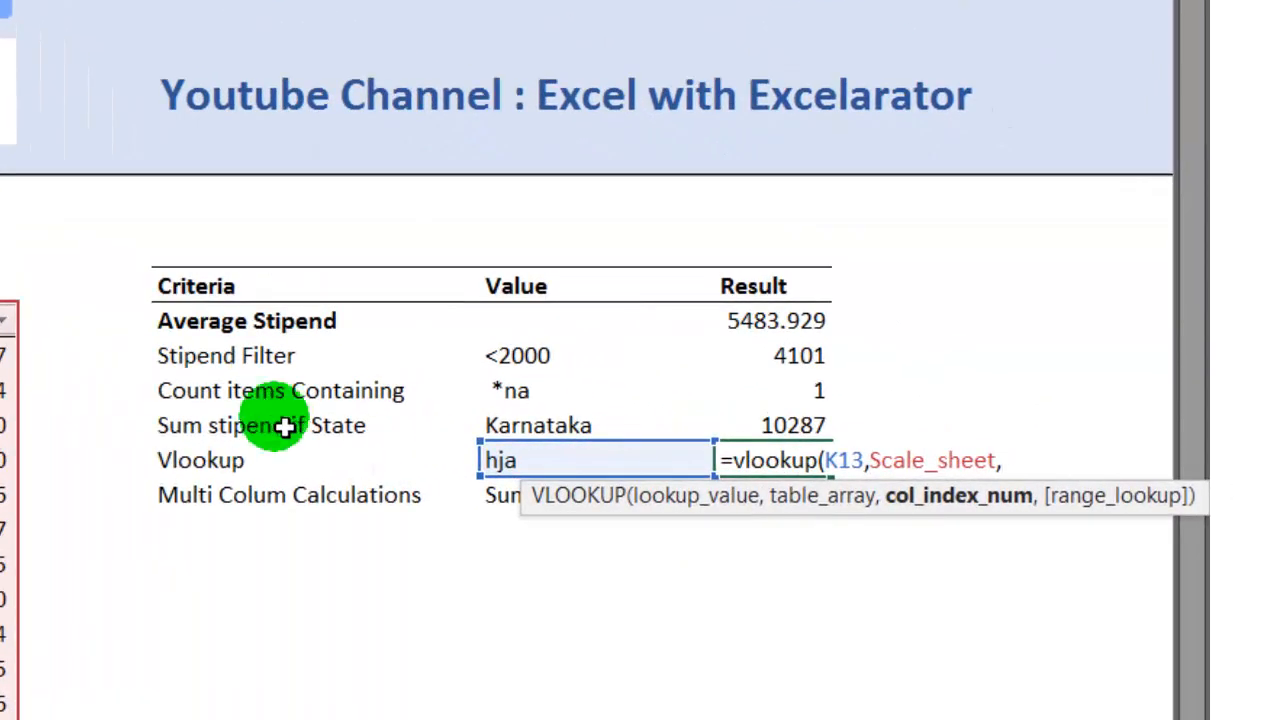
pyautogui.write('6')
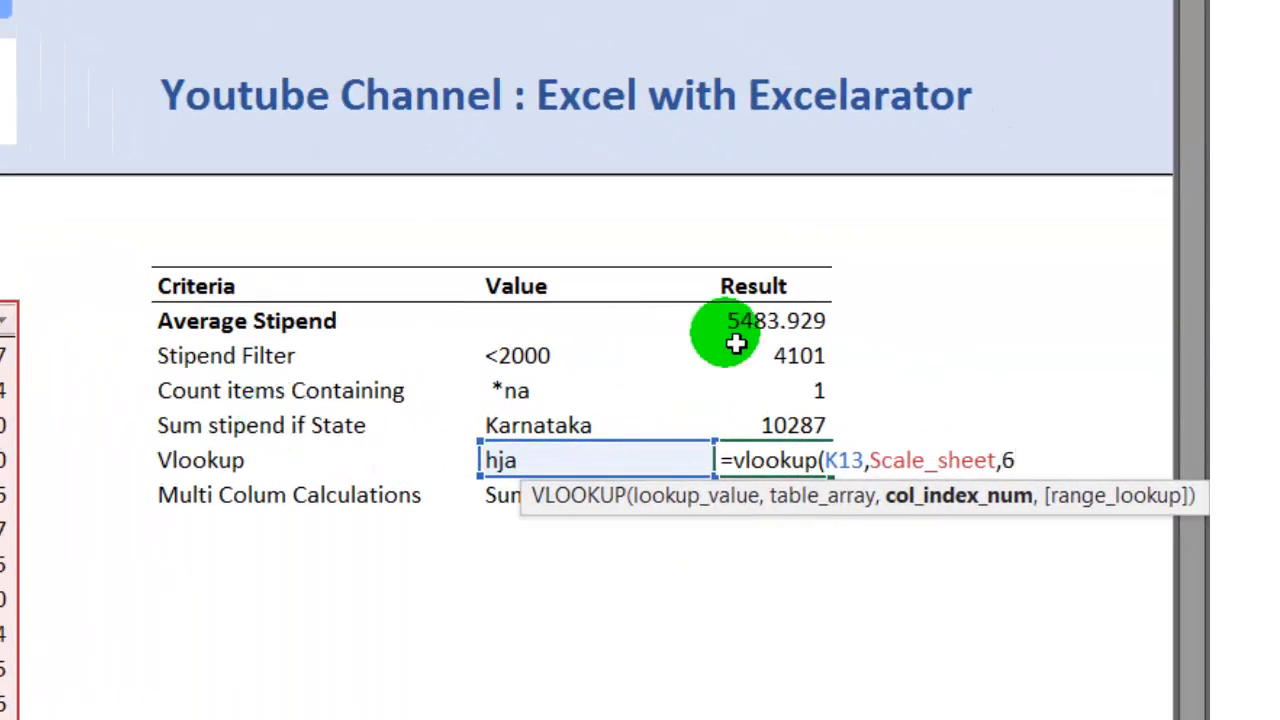
pyautogui.write(',')
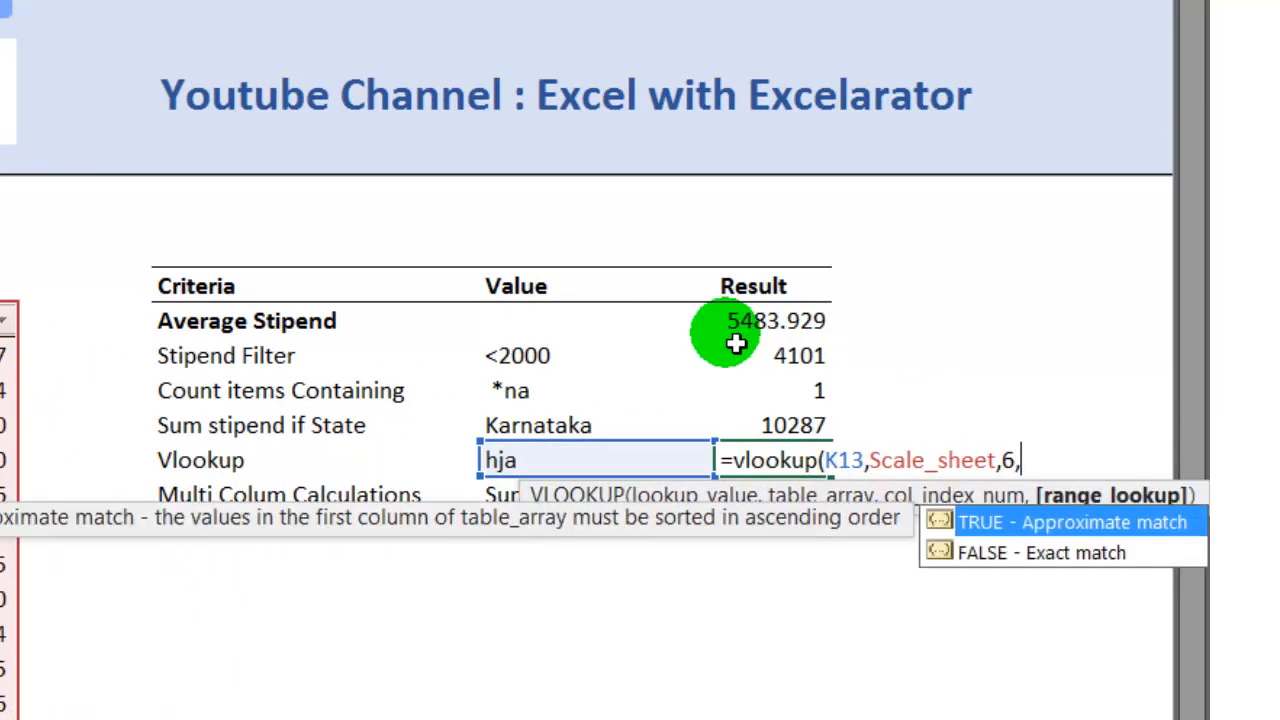
pyautogui.press('Down')
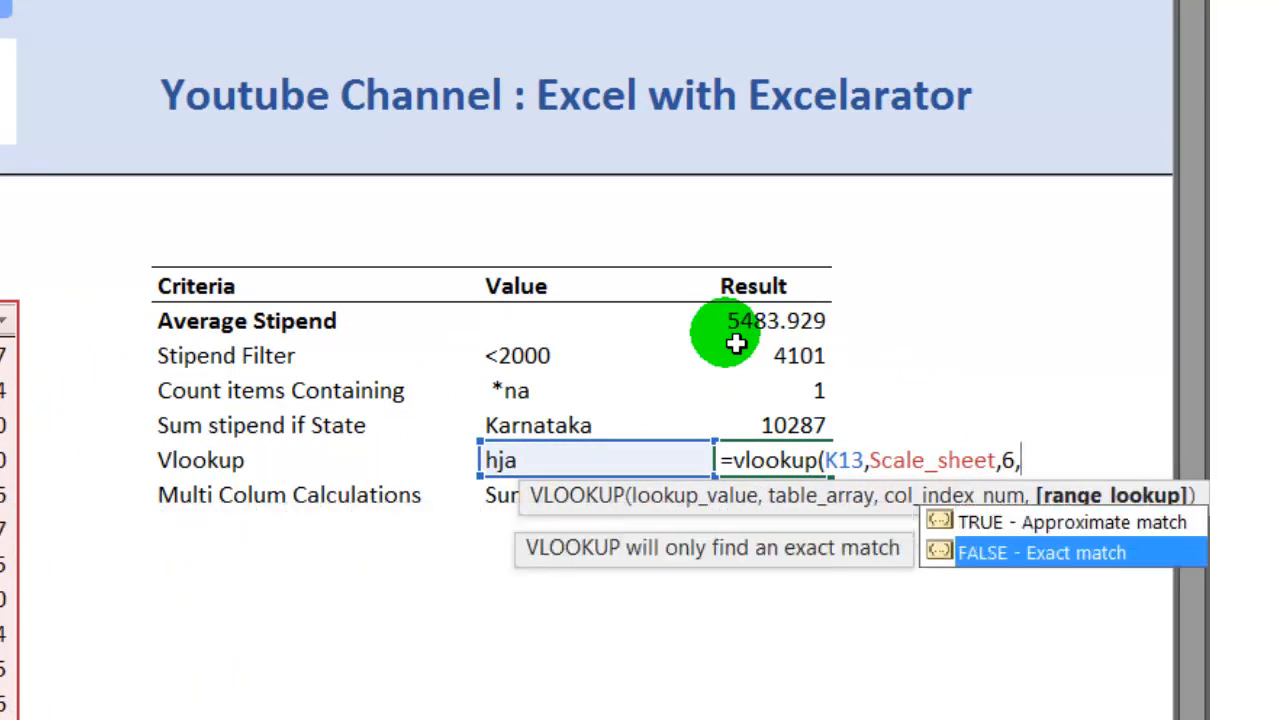
pyautogui.press('Tab')
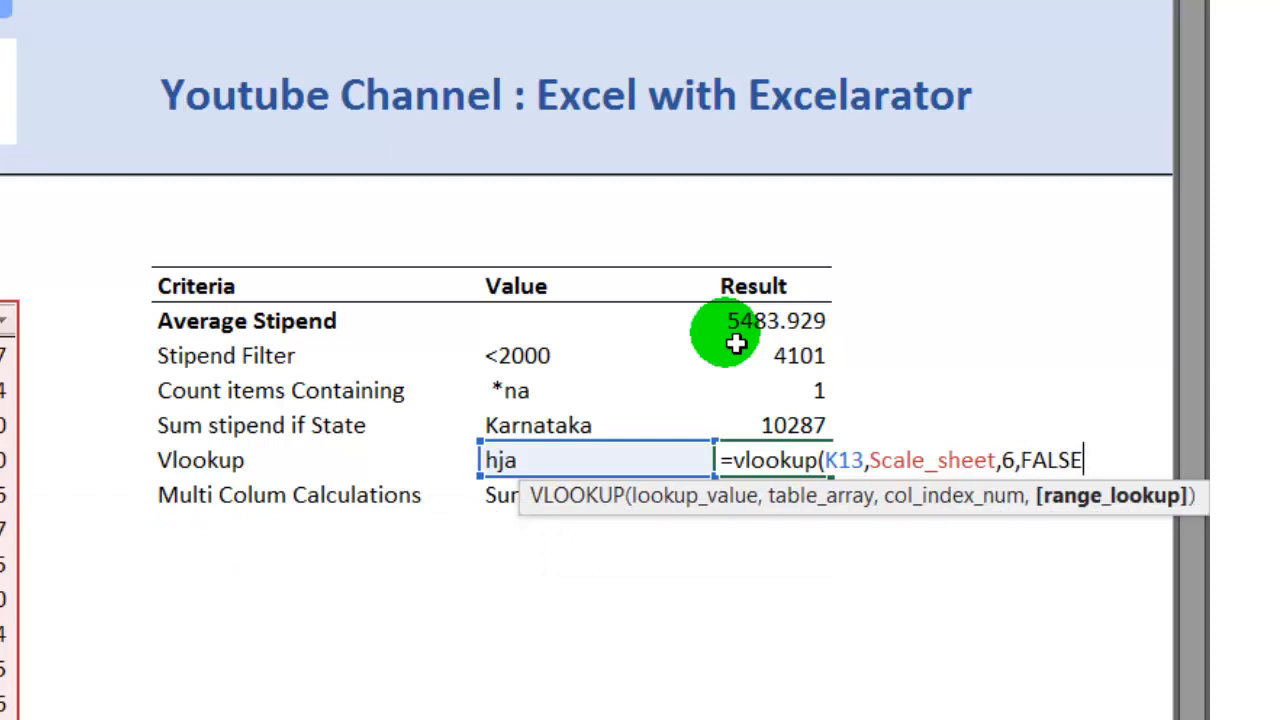
pyautogui.write(')')
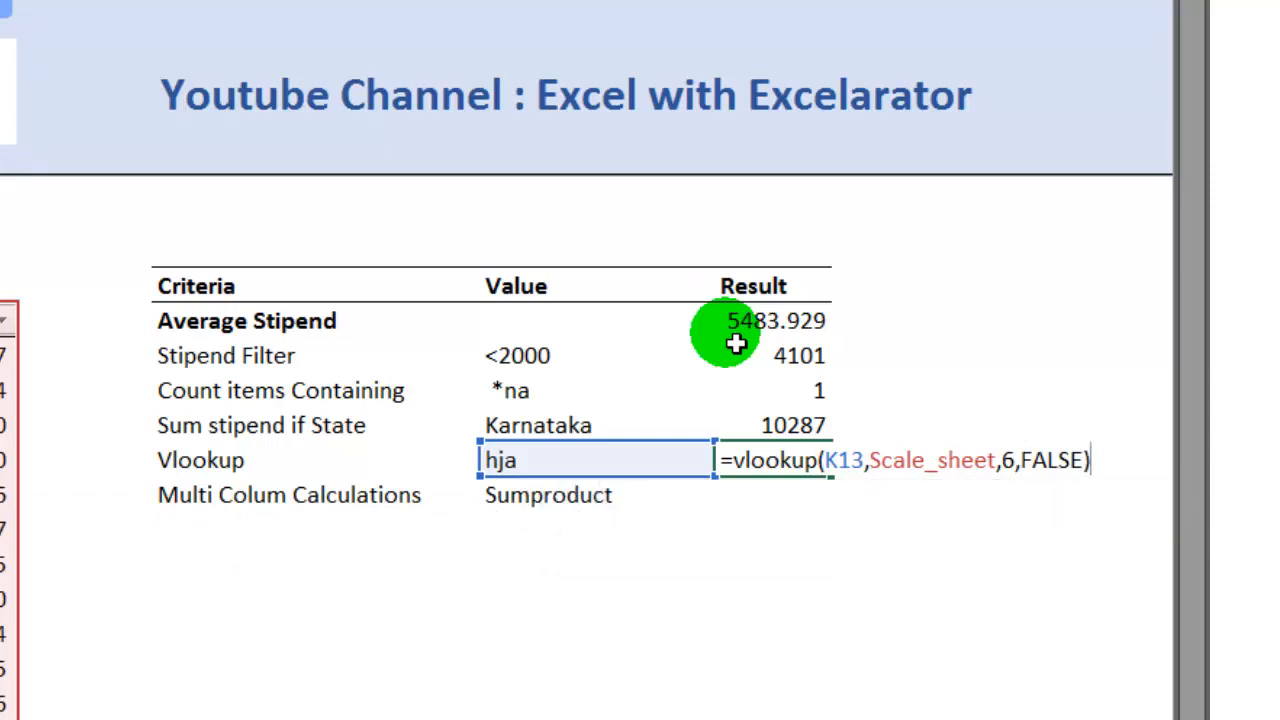
pyautogui.press('Return')
pyautogui.press('Up')
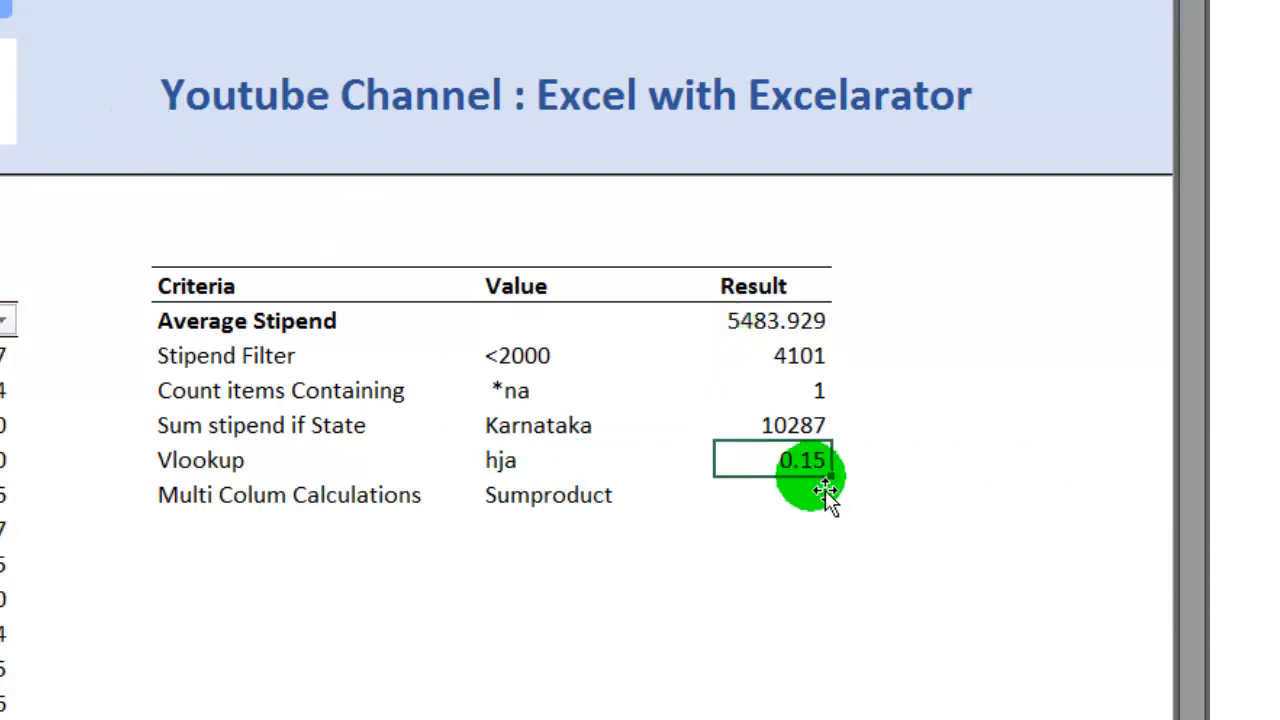
# Check the Vlookup result against the employee table, following the HJA row from Emp Code to Bonus %
pyautogui.click(520, 465)
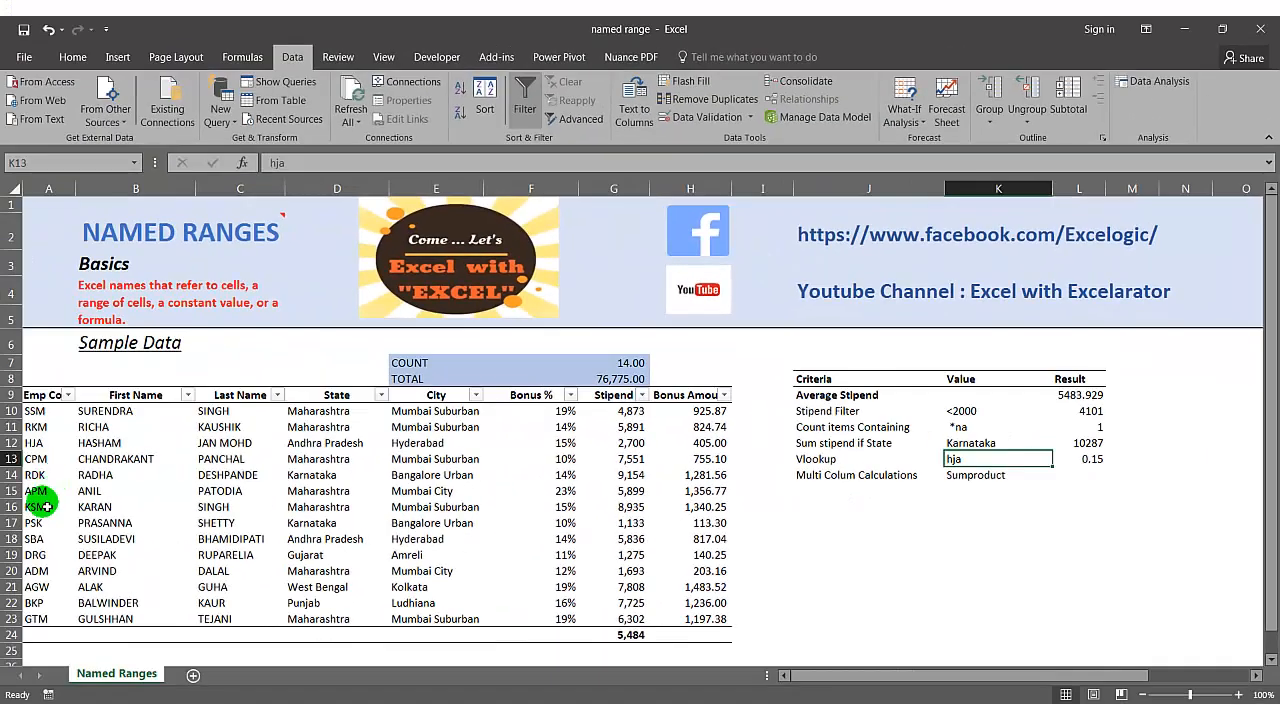
pyautogui.click(38, 443)
pyautogui.press('Right')
pyautogui.press('Right')
pyautogui.press('Right')
pyautogui.press('Right')
pyautogui.press('Right')
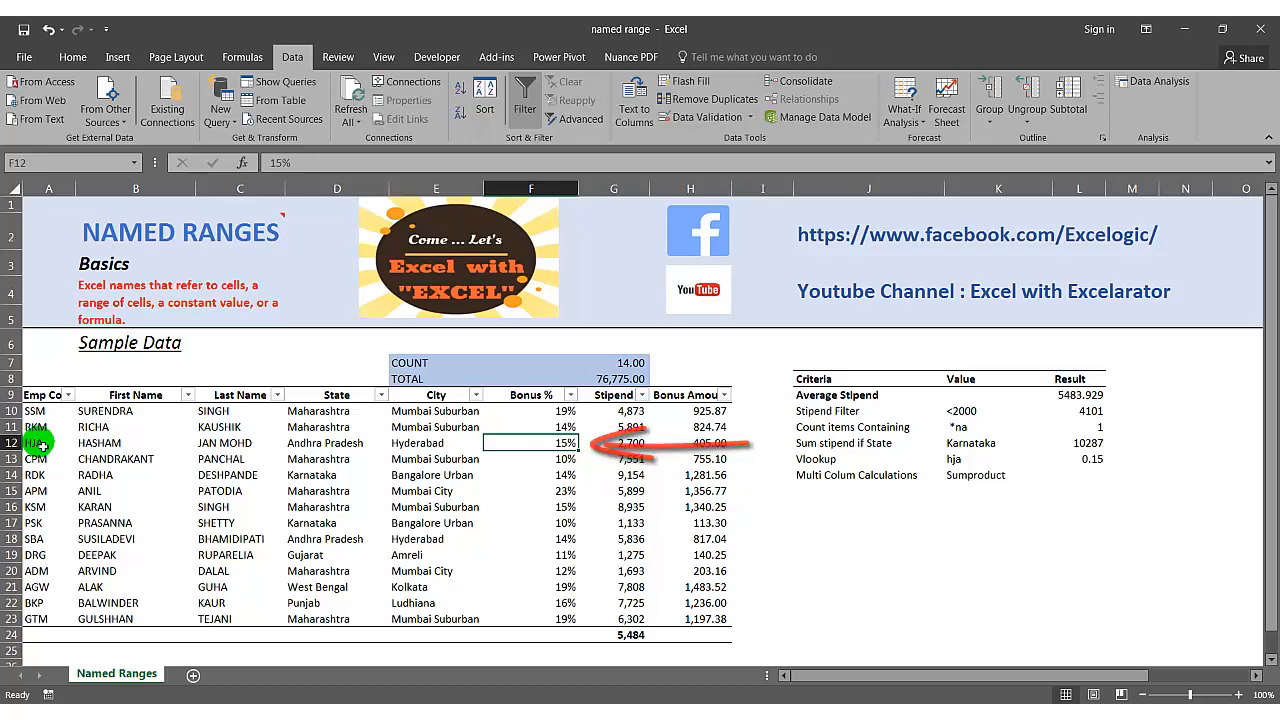
# Return to the criteria table and select the Multi Colum Calculations result cell L14
pyautogui.press('Right')
pyautogui.press('Right')
pyautogui.press('Right')
pyautogui.press('Right')
pyautogui.press('Right')
pyautogui.press('Right')
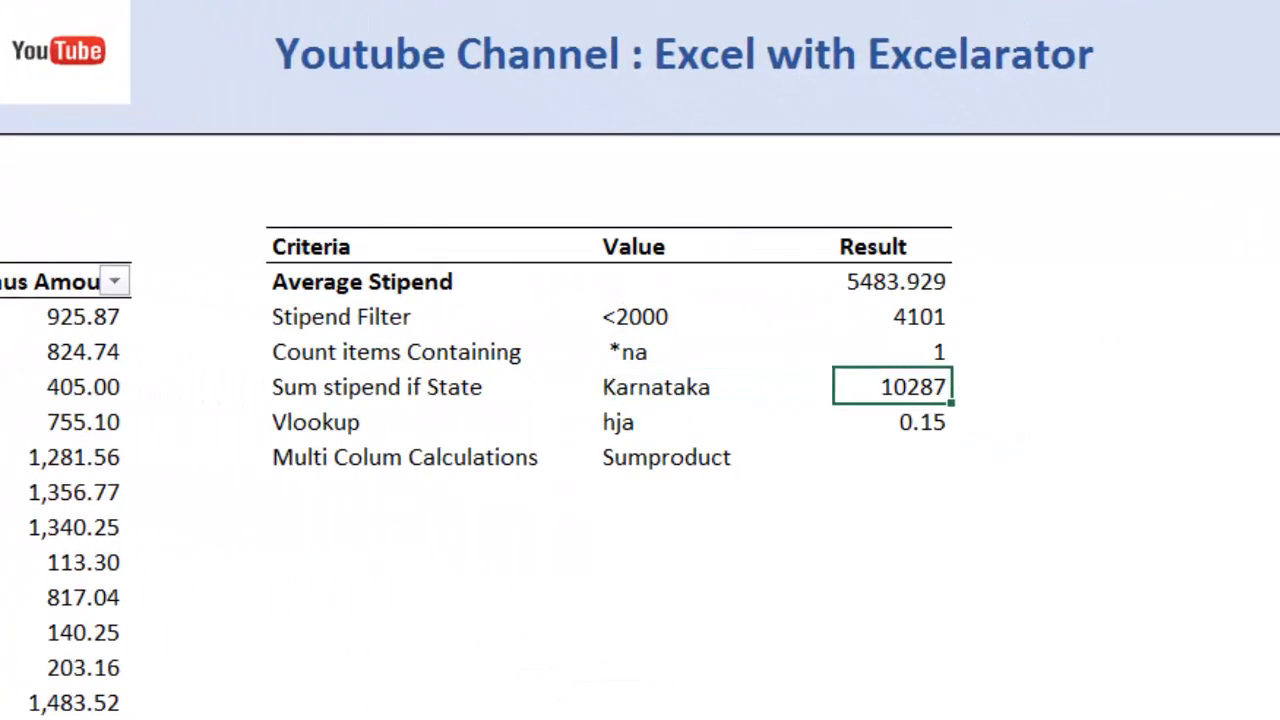
pyautogui.press('Down')
pyautogui.press('Down')
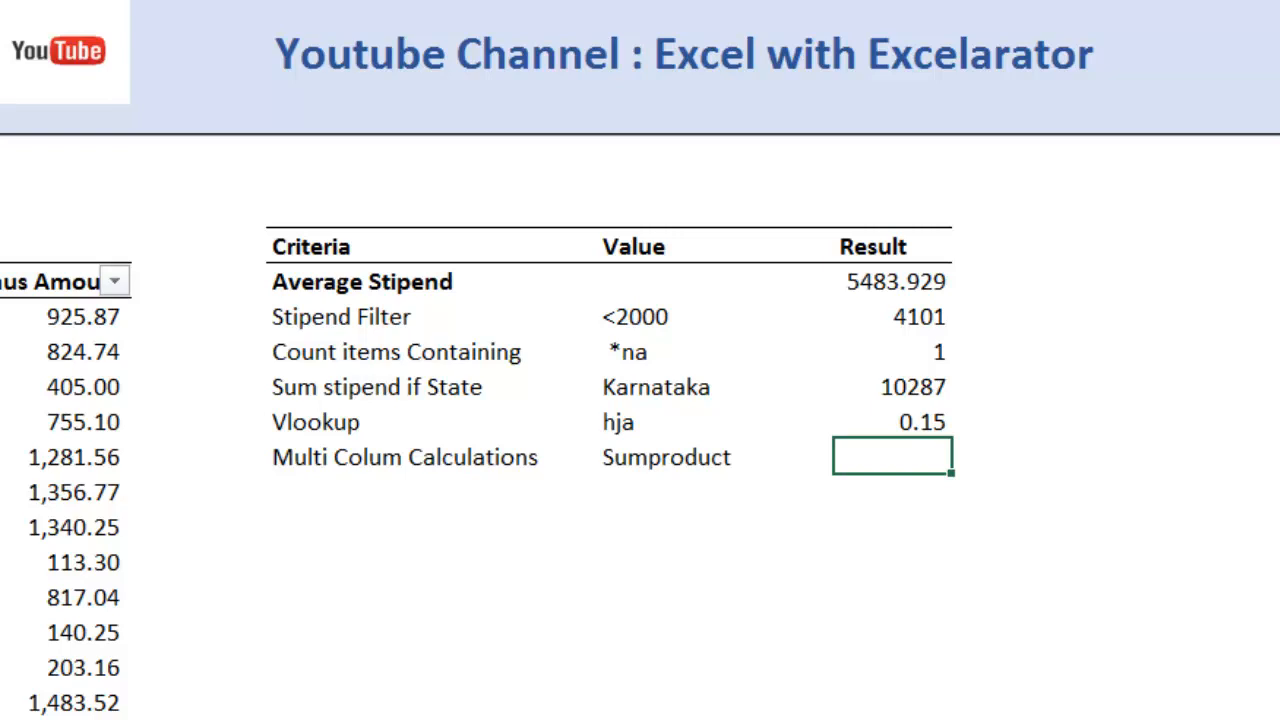
# Inspect the first employee row's Bonus %, Stipend and Bonus Amount cells, including the Bonus Amount formula, and the empty total cell below that column
pyautogui.click(387, 185)
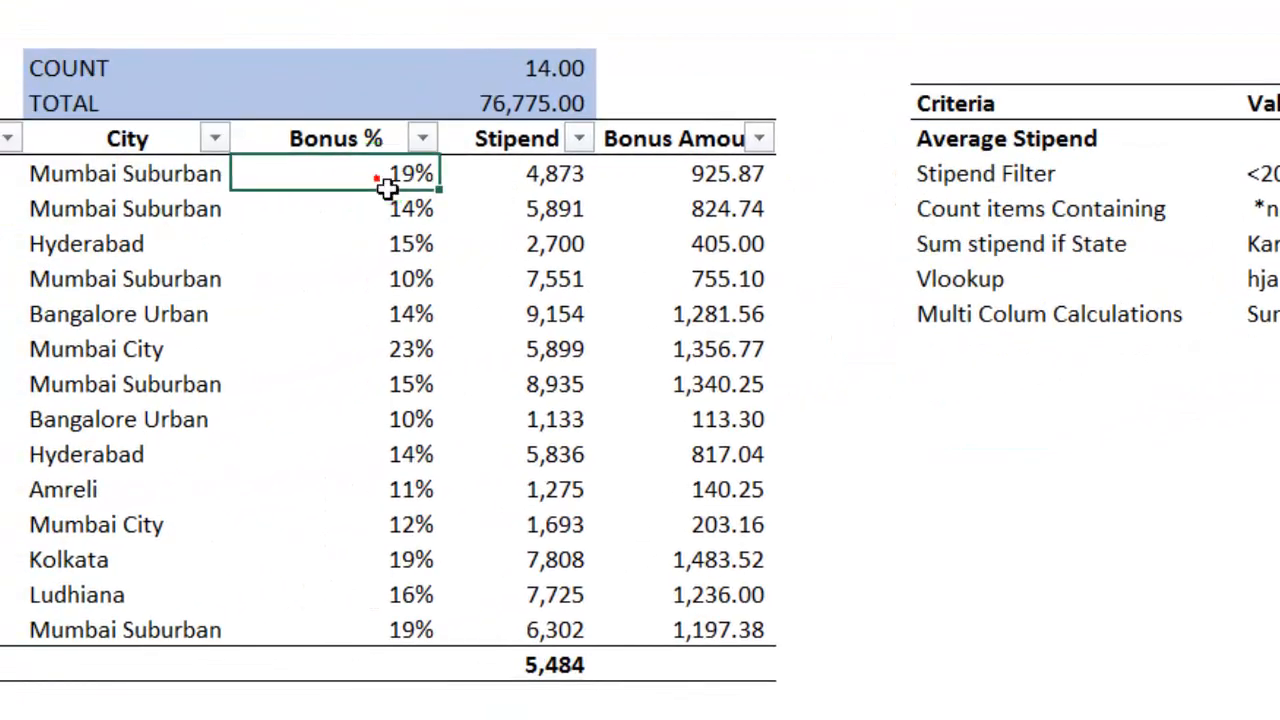
pyautogui.click(578, 190)
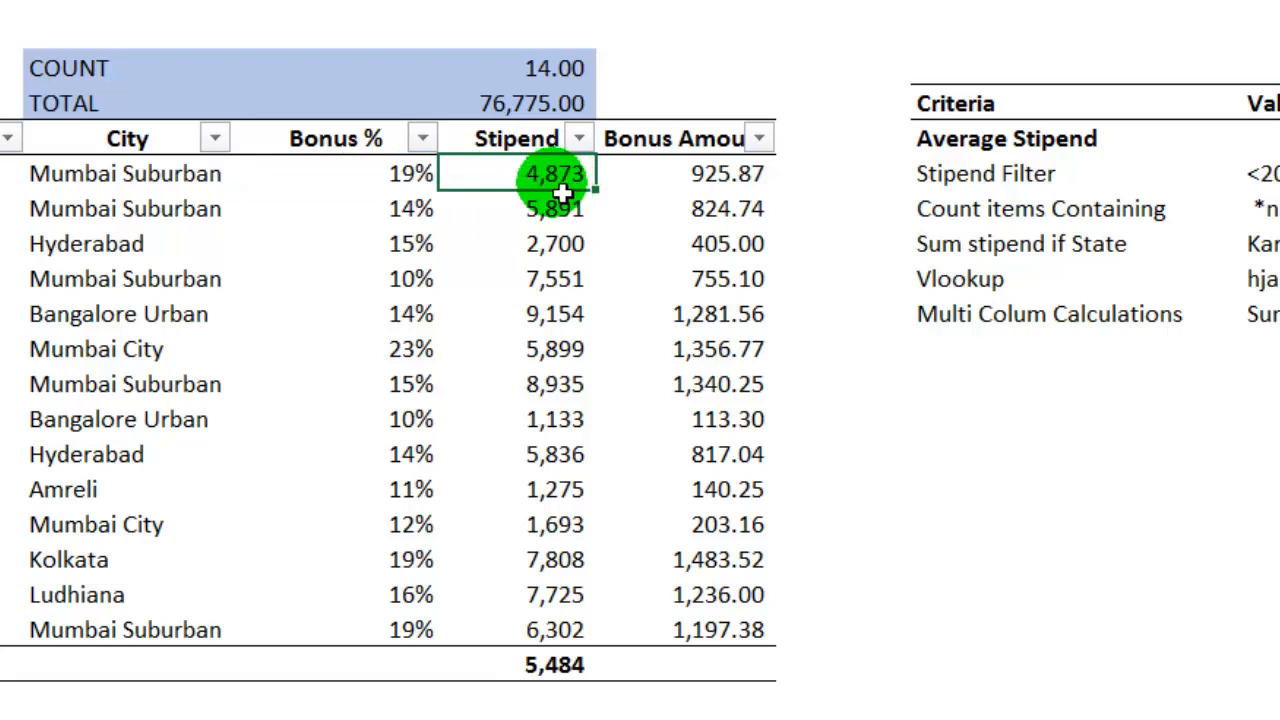
pyautogui.click(728, 188)
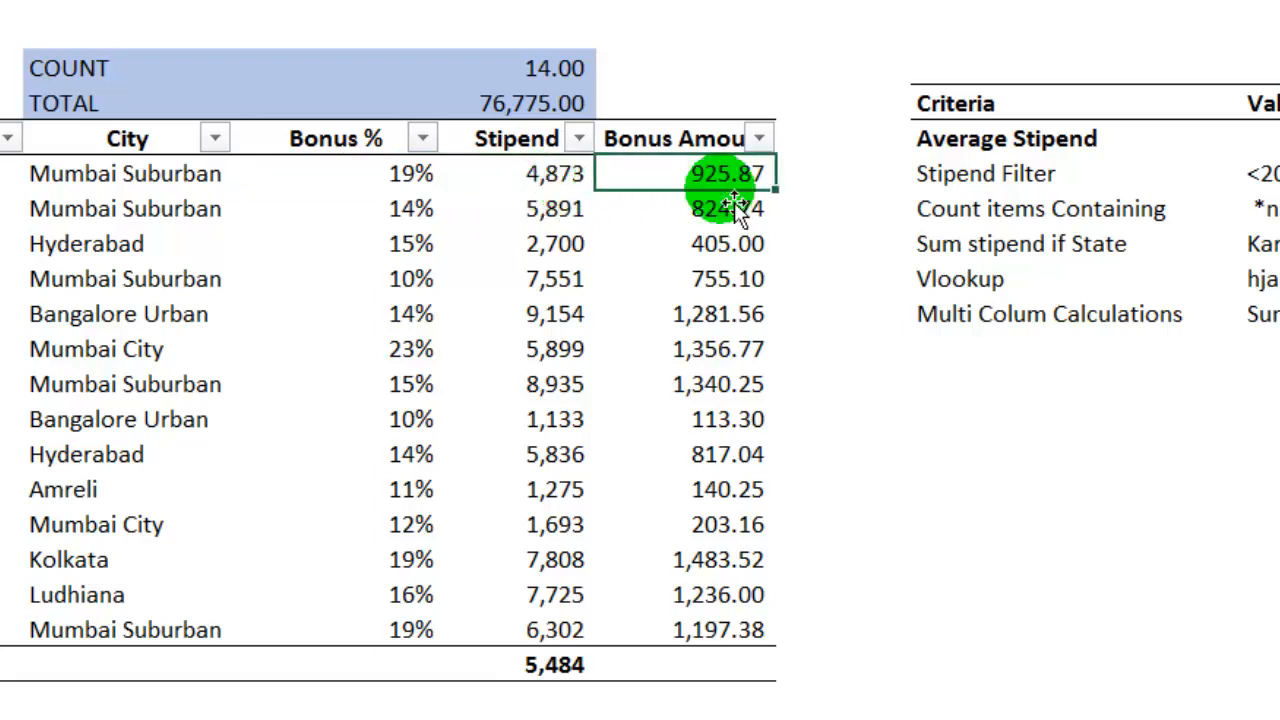
pyautogui.press('F2')
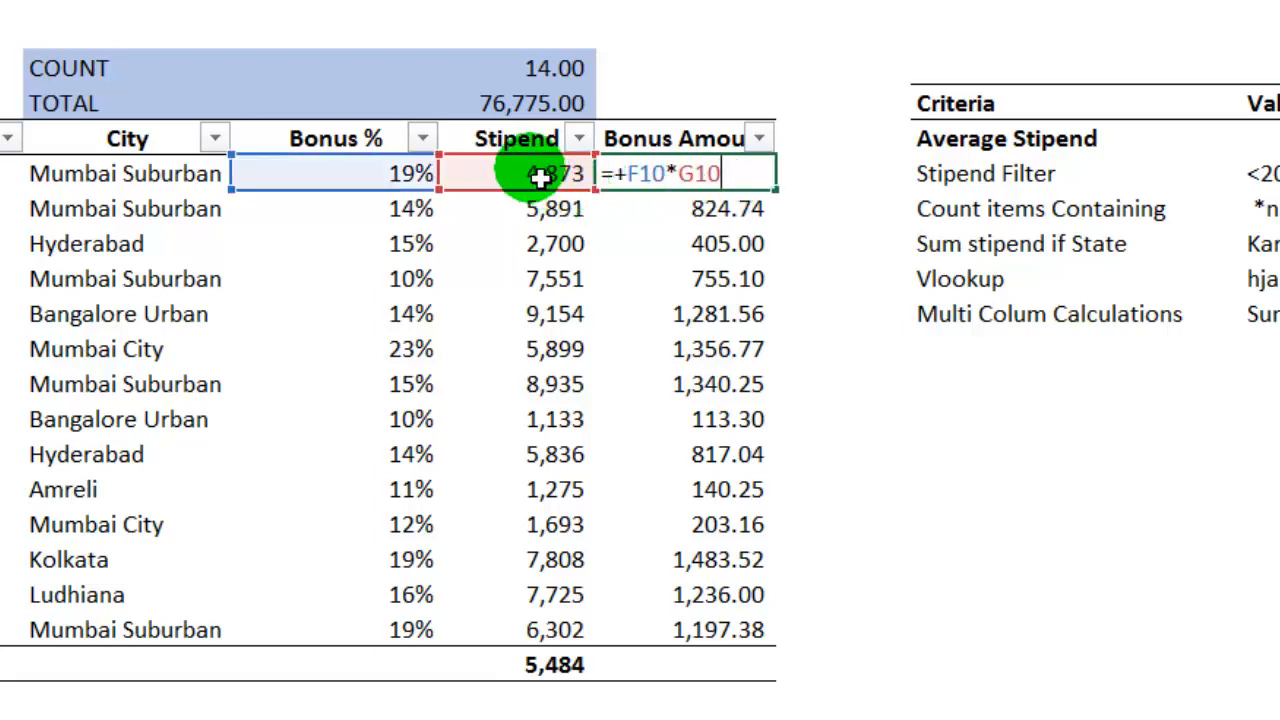
pyautogui.press('Escape')
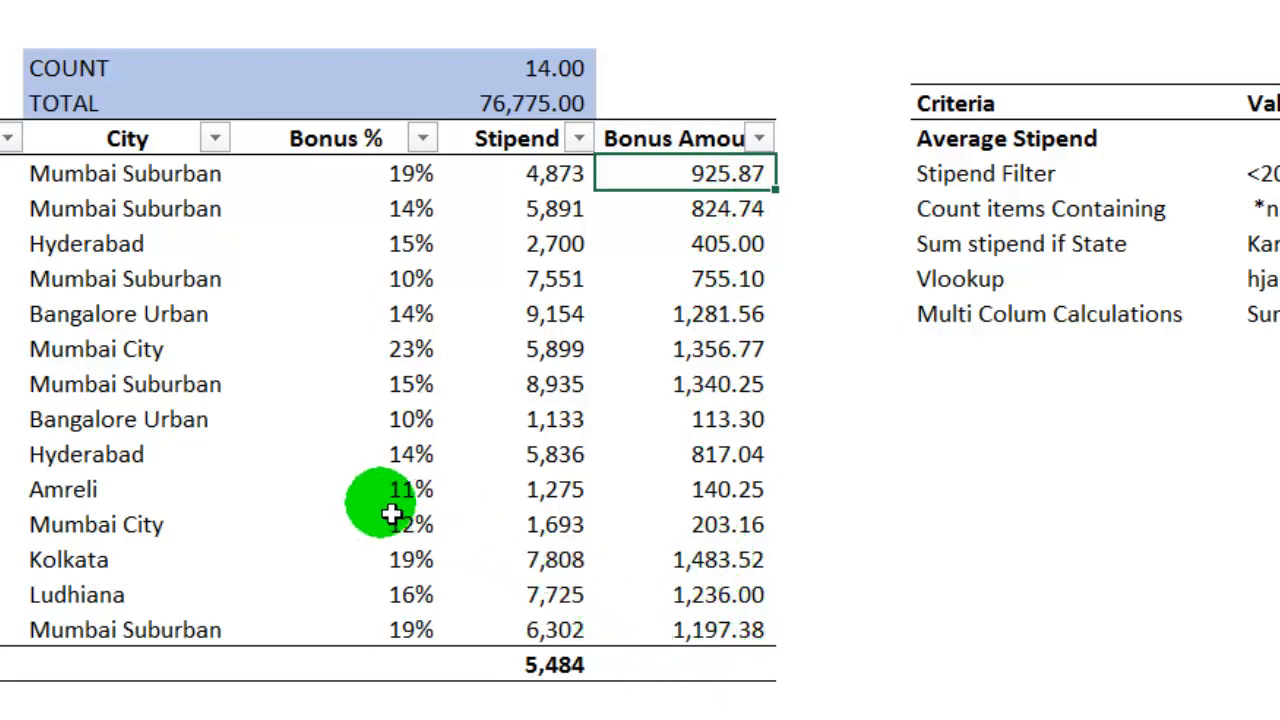
pyautogui.click(728, 672)
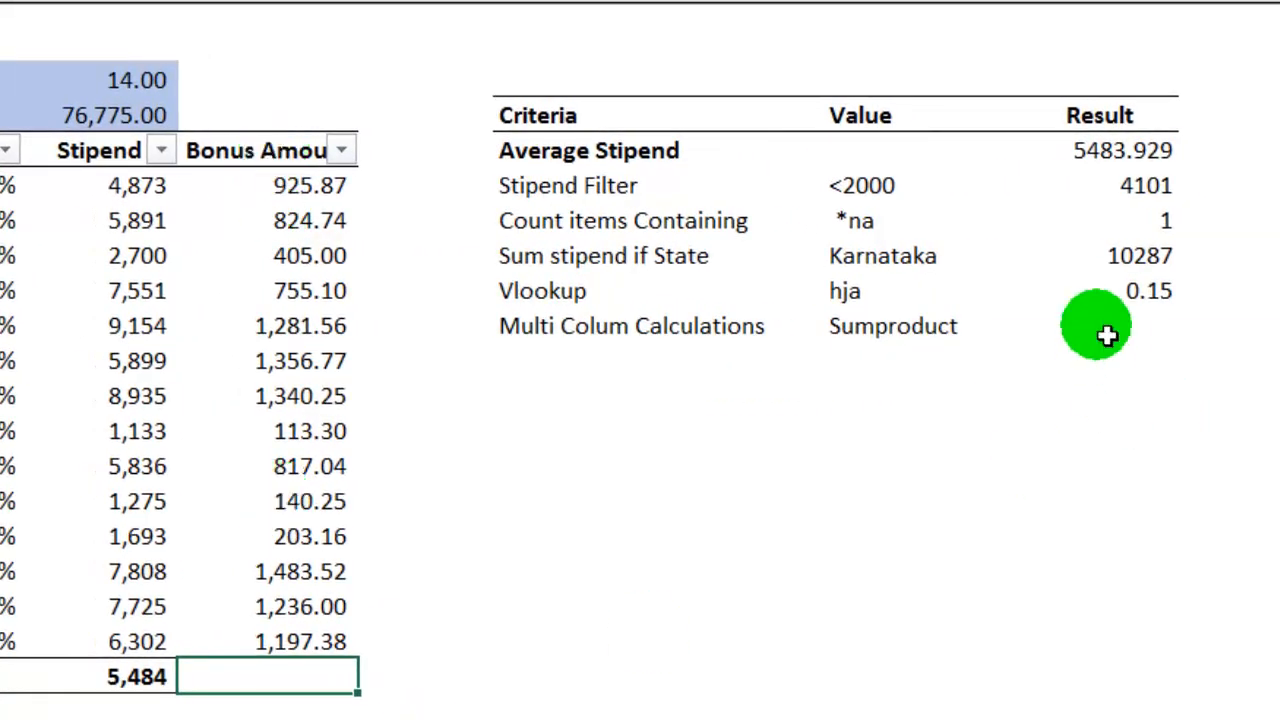
# Calculate the total bonus from the named ranges by entering =SUMPRODUCT(Bonus,Stipend) in the Multi Colum Calculations result cell L14
pyautogui.click(1124, 328)
pyautogui.write('=')
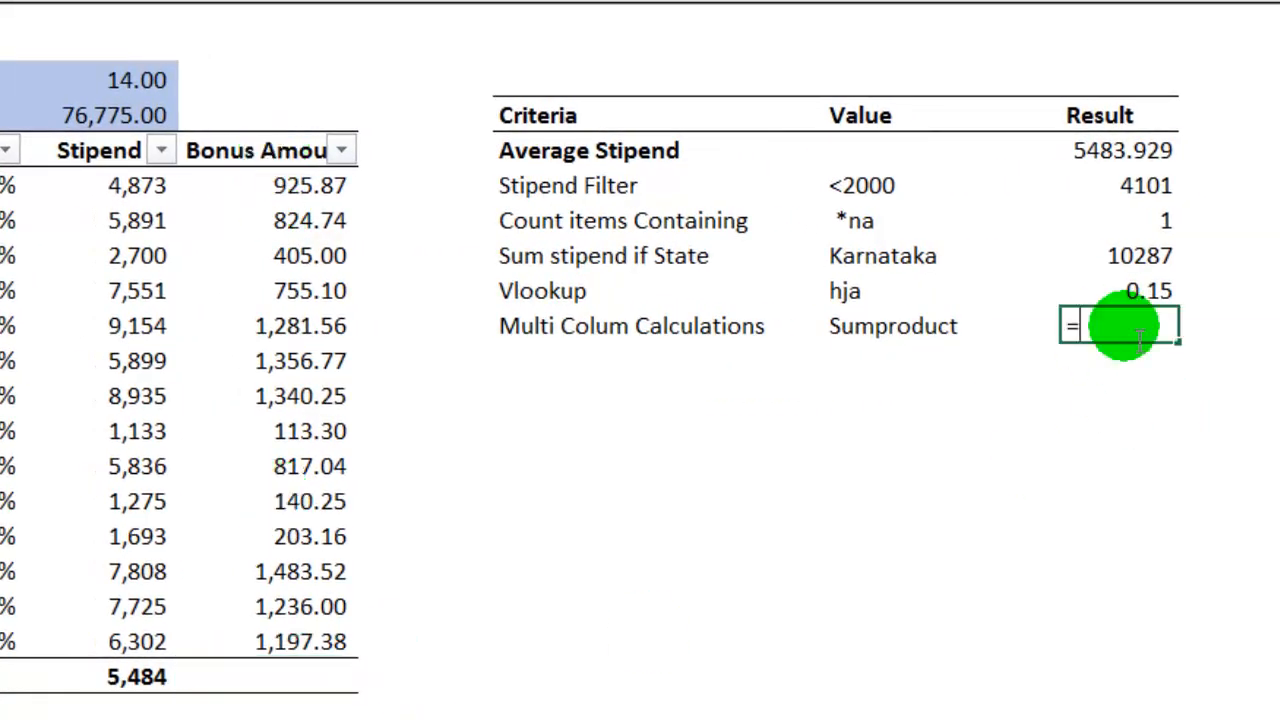
pyautogui.write('sumprod')
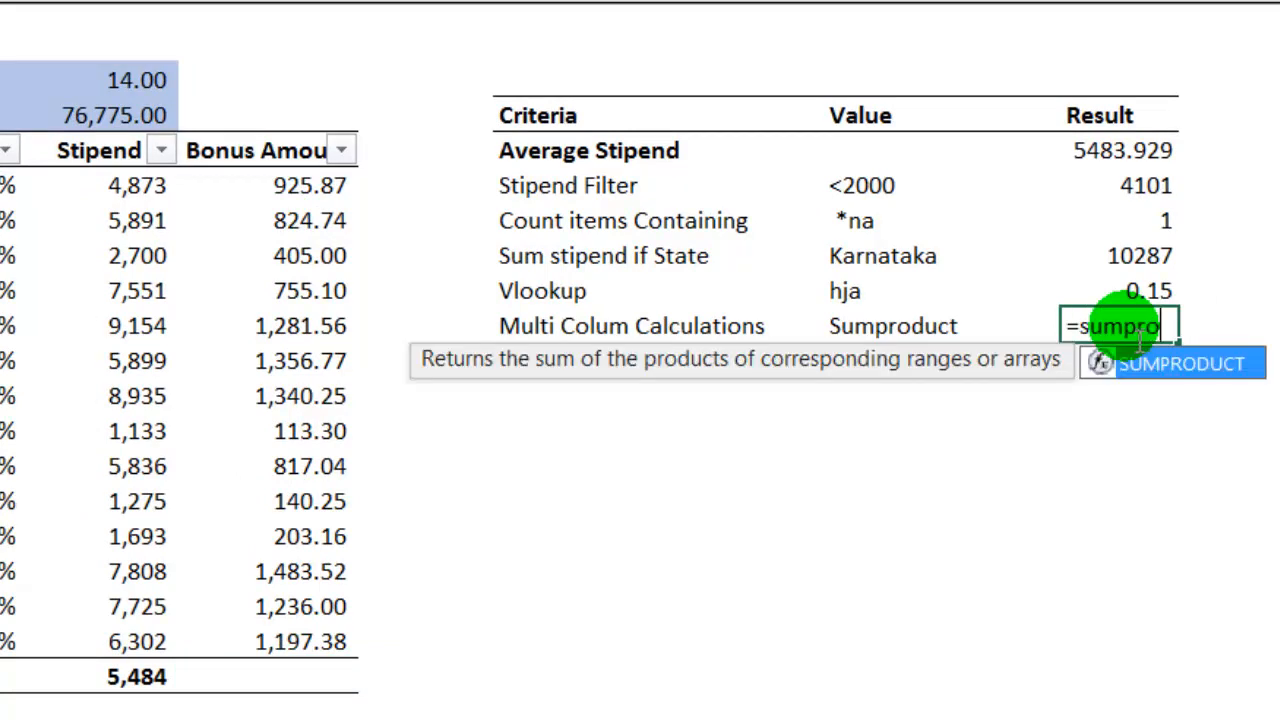
pyautogui.write('uct(')
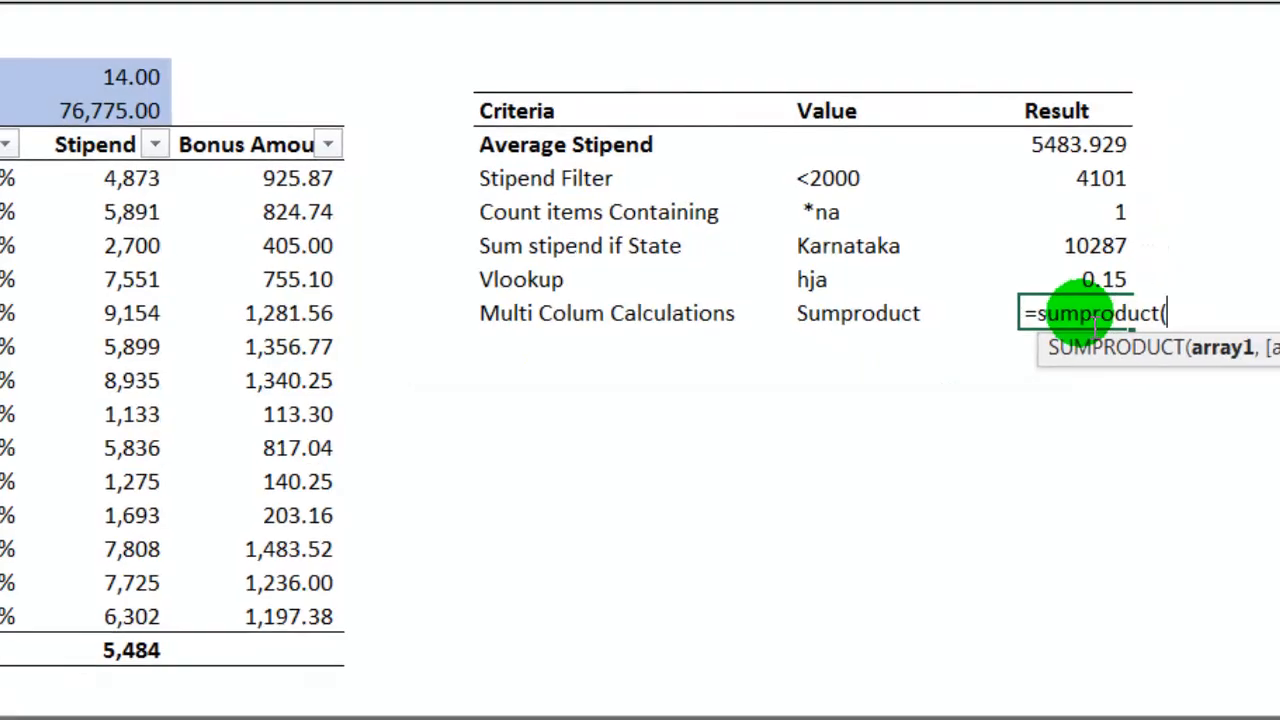
pyautogui.write('bo')
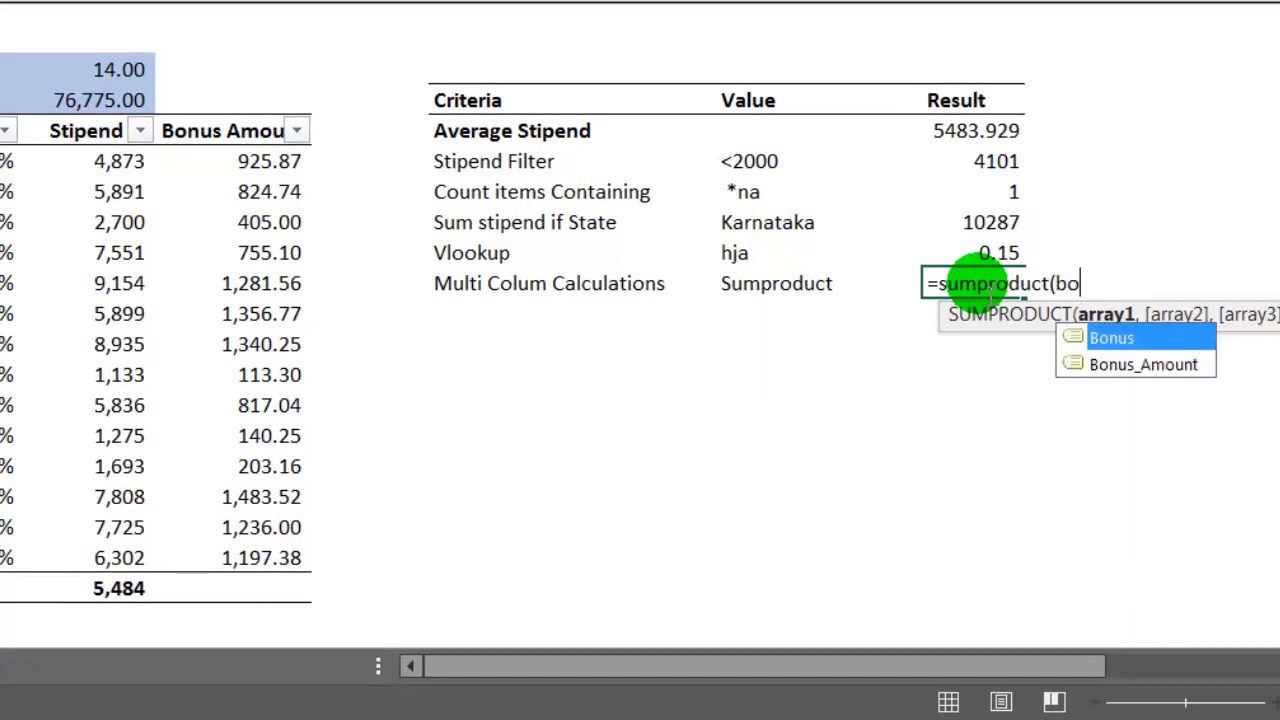
pyautogui.press('Tab')
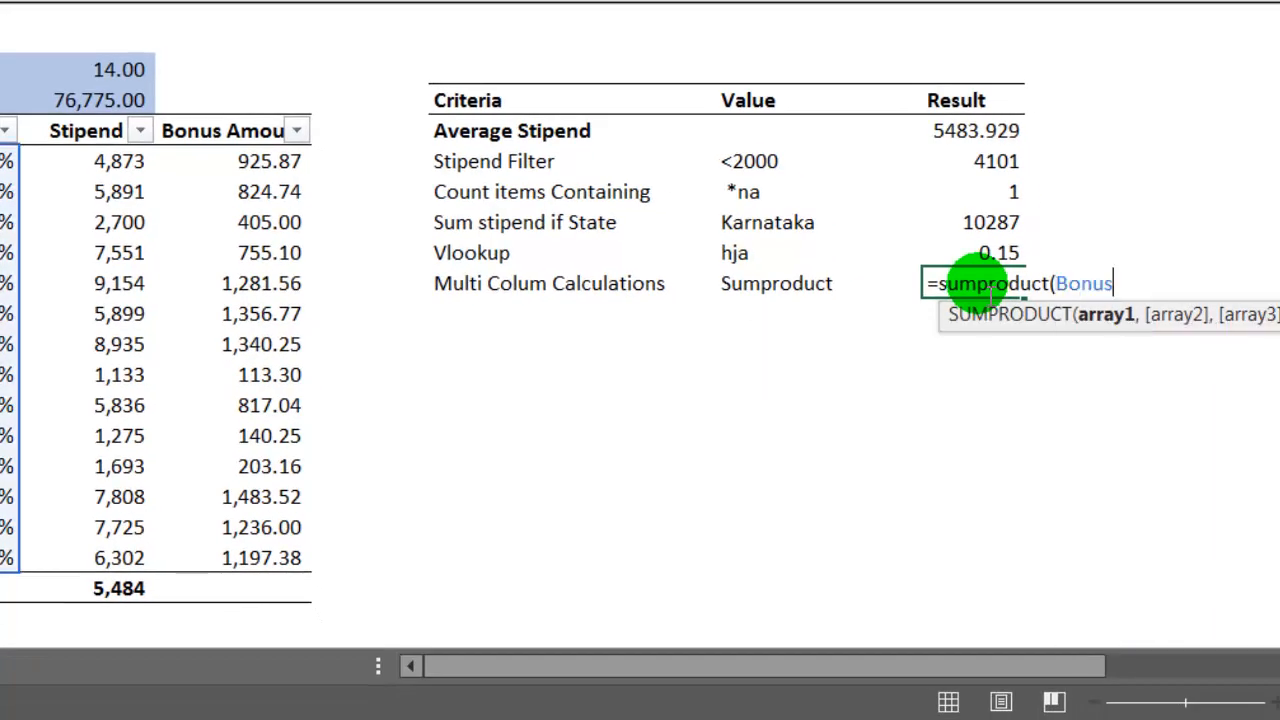
pyautogui.write(',')
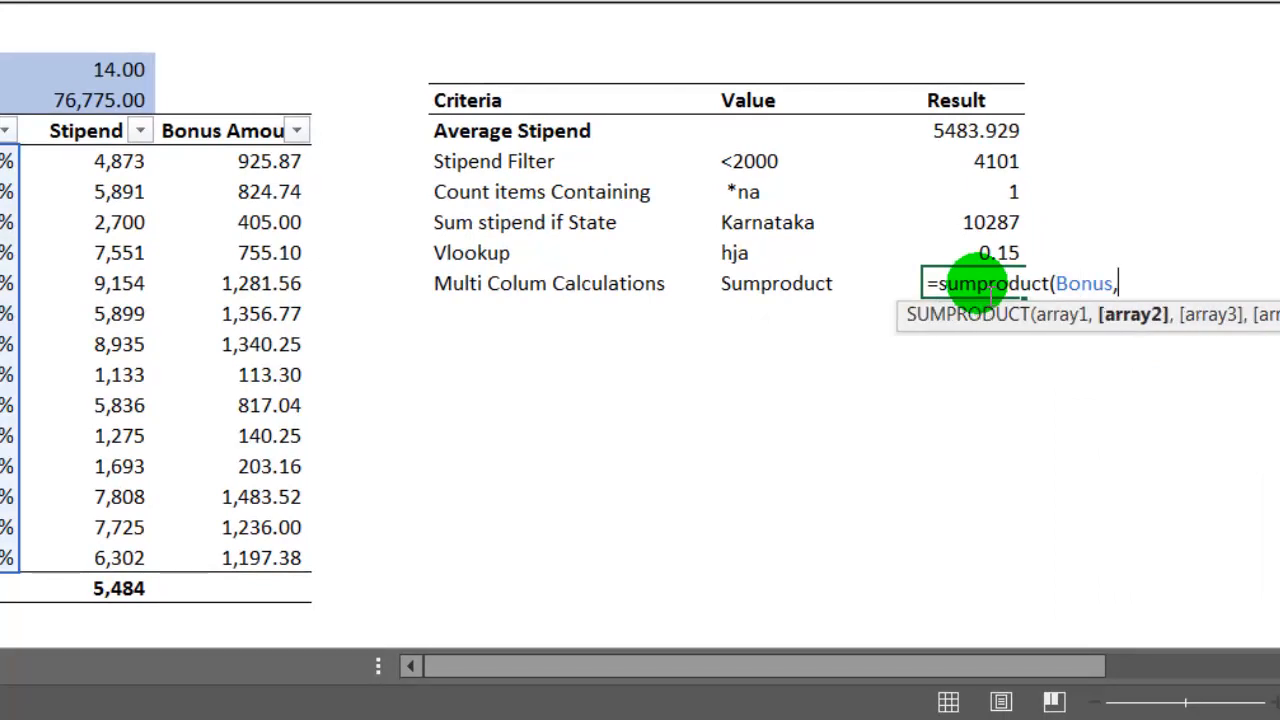
pyautogui.write('stipe')
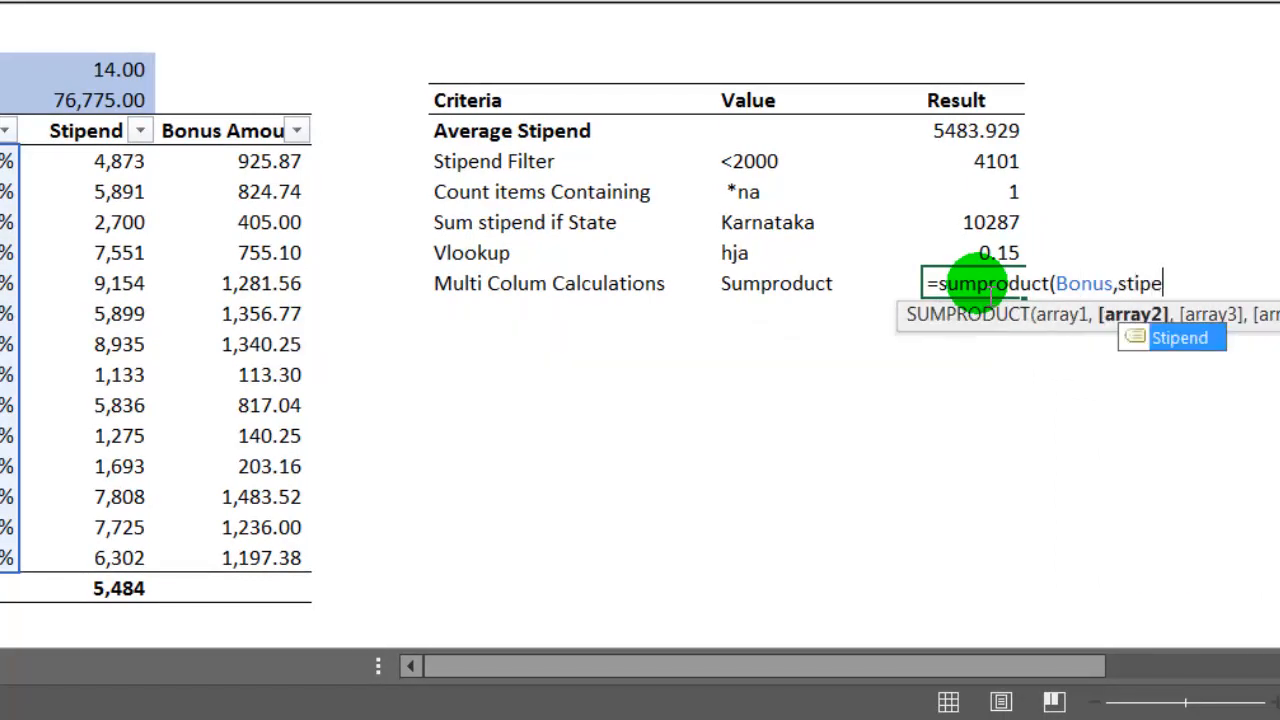
pyautogui.press('Tab')
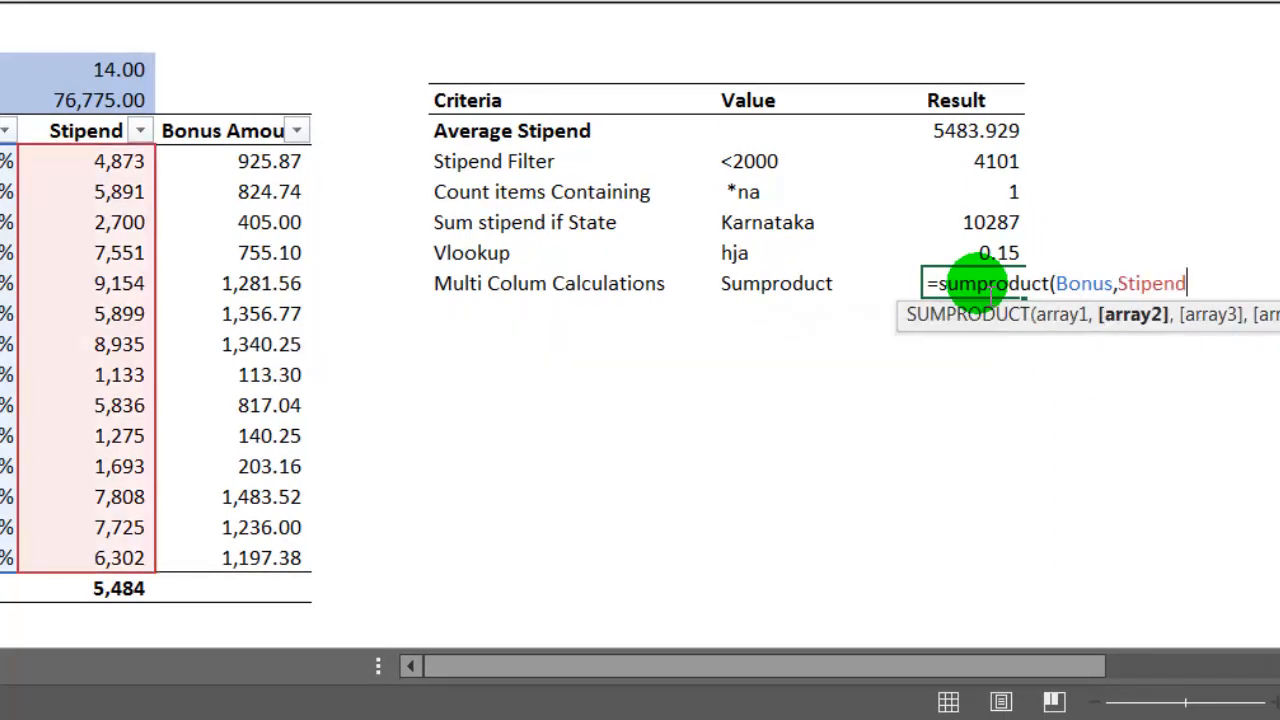
pyautogui.write(')')
pyautogui.press('Return')
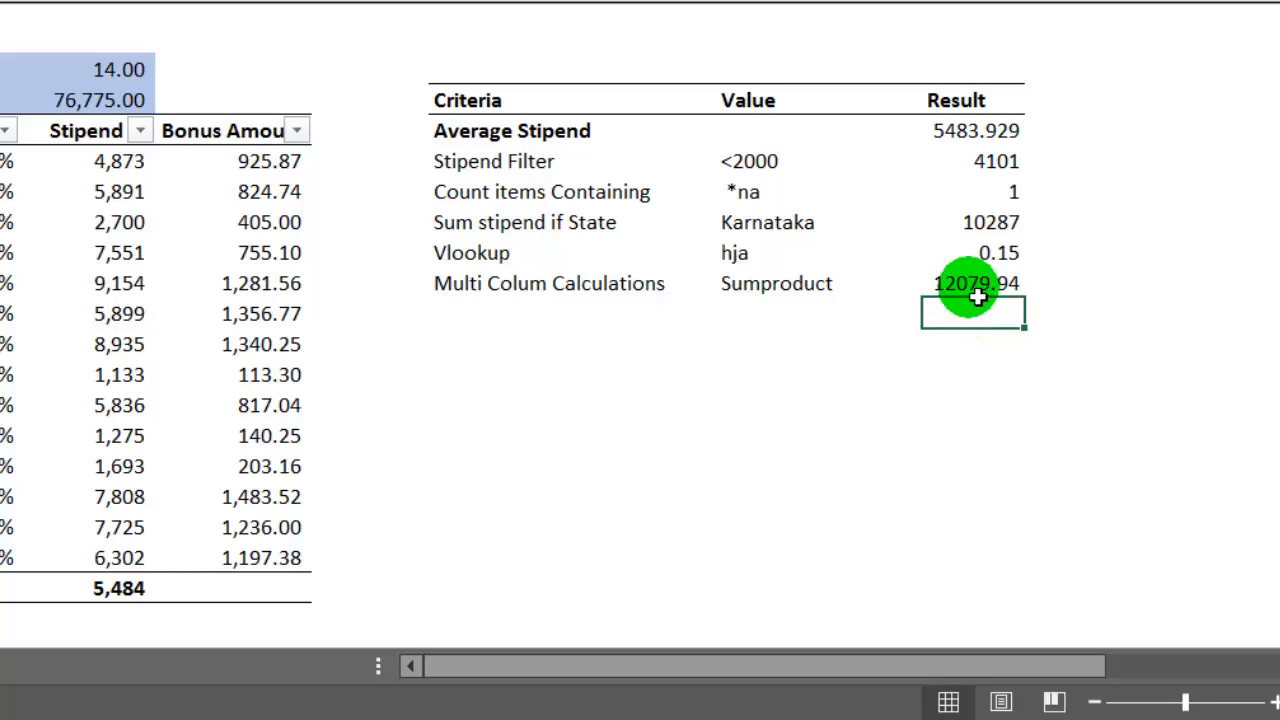
# Add an AutoSum total beneath the Bonus Amount column and compare it with the Sumproduct result in the criteria table
pyautogui.click(975, 289)
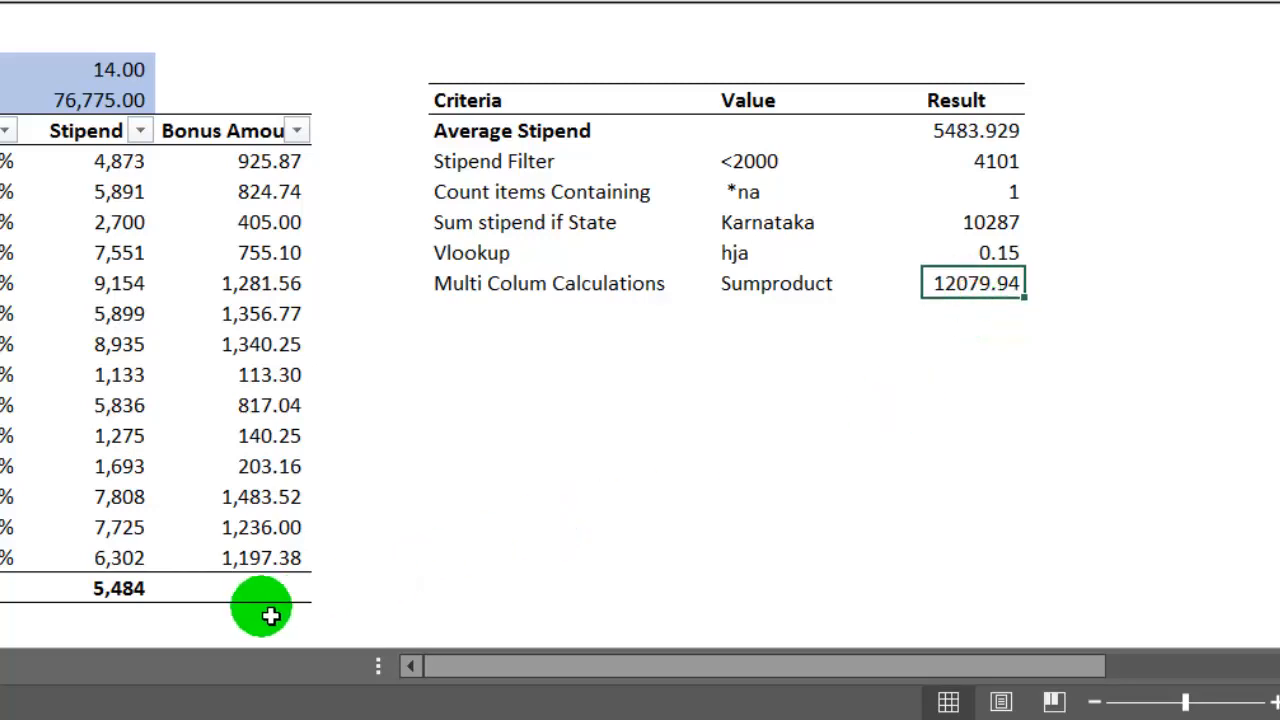
pyautogui.click(249, 595)
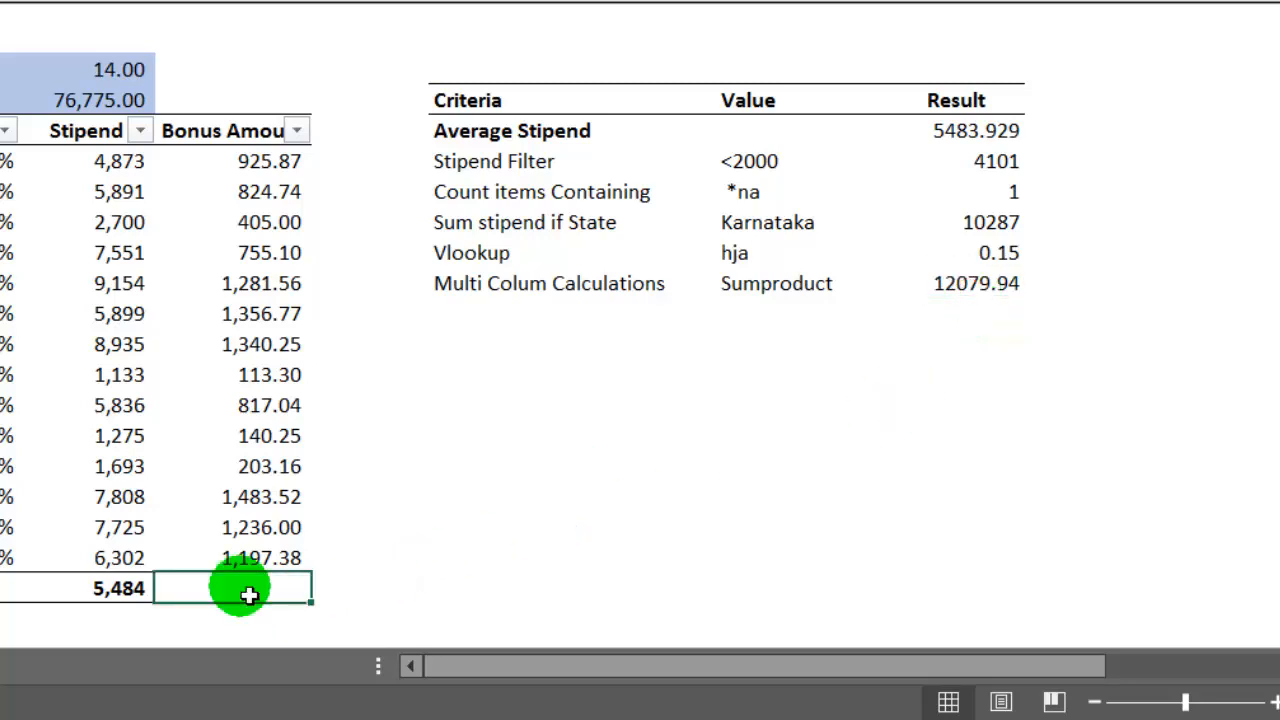
pyautogui.hotkey('alt', '=')
pyautogui.hotkey('ctrl', 'Return')
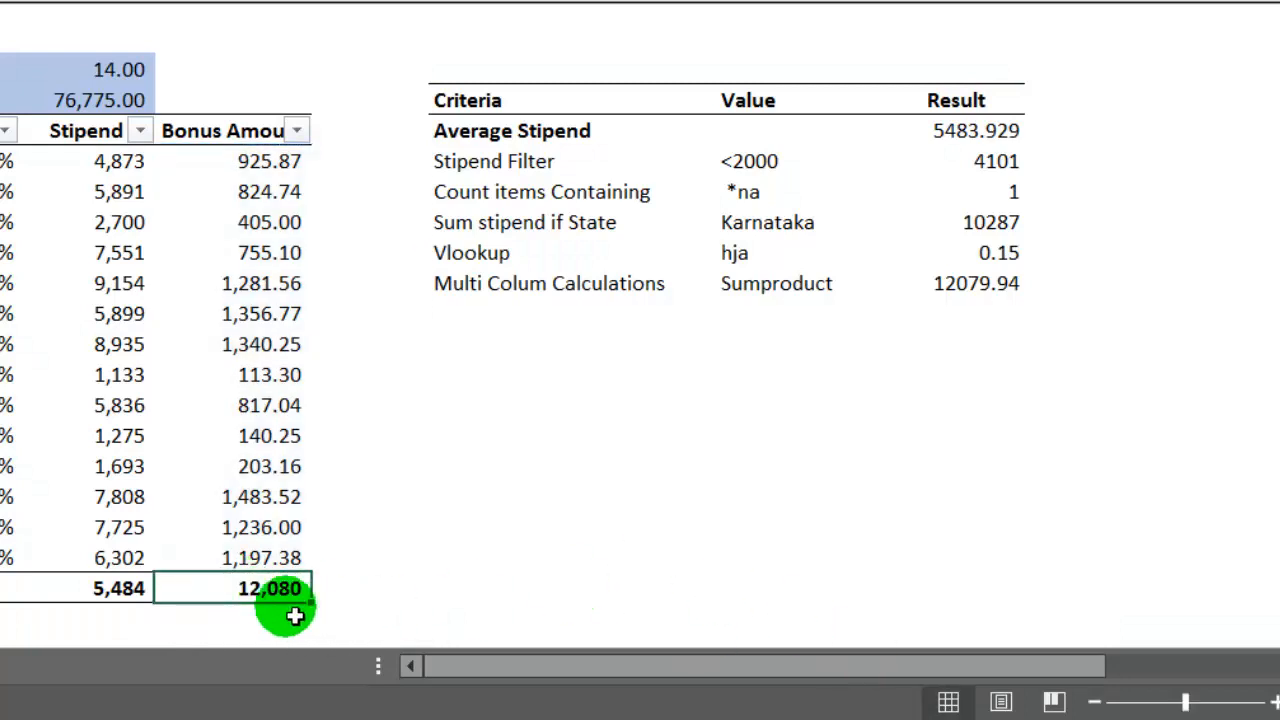
pyautogui.click(985, 289)
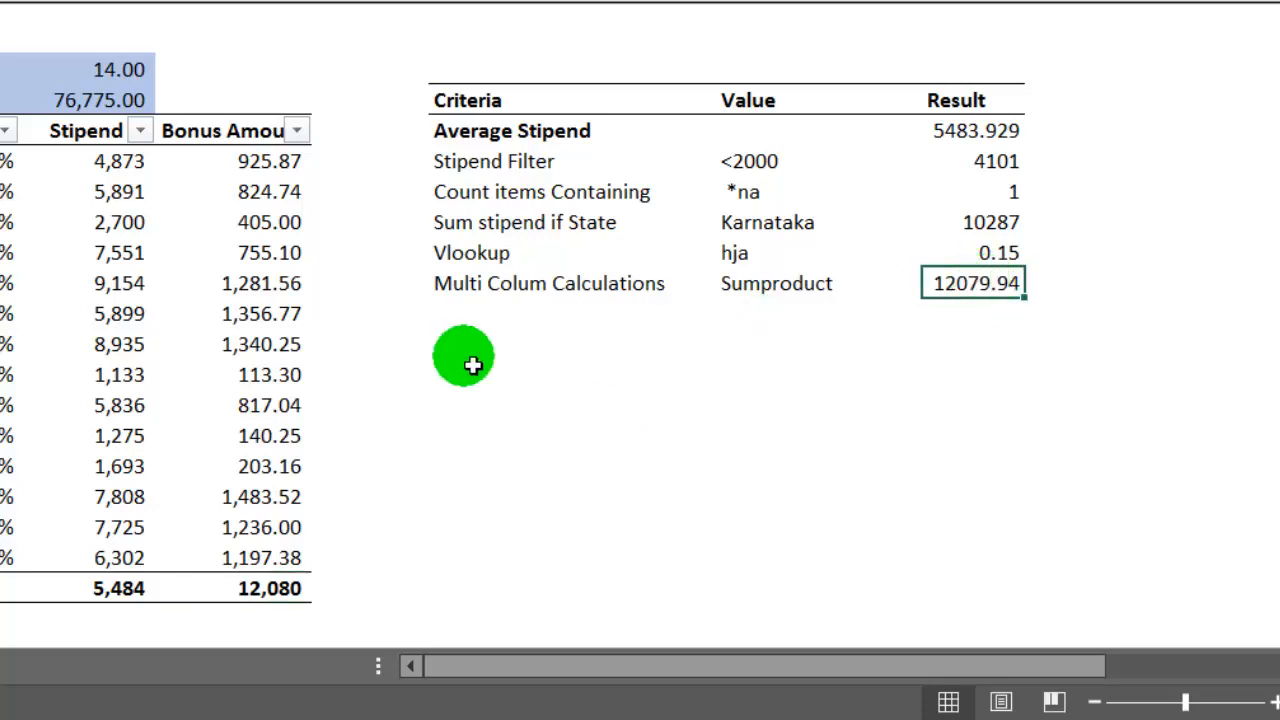